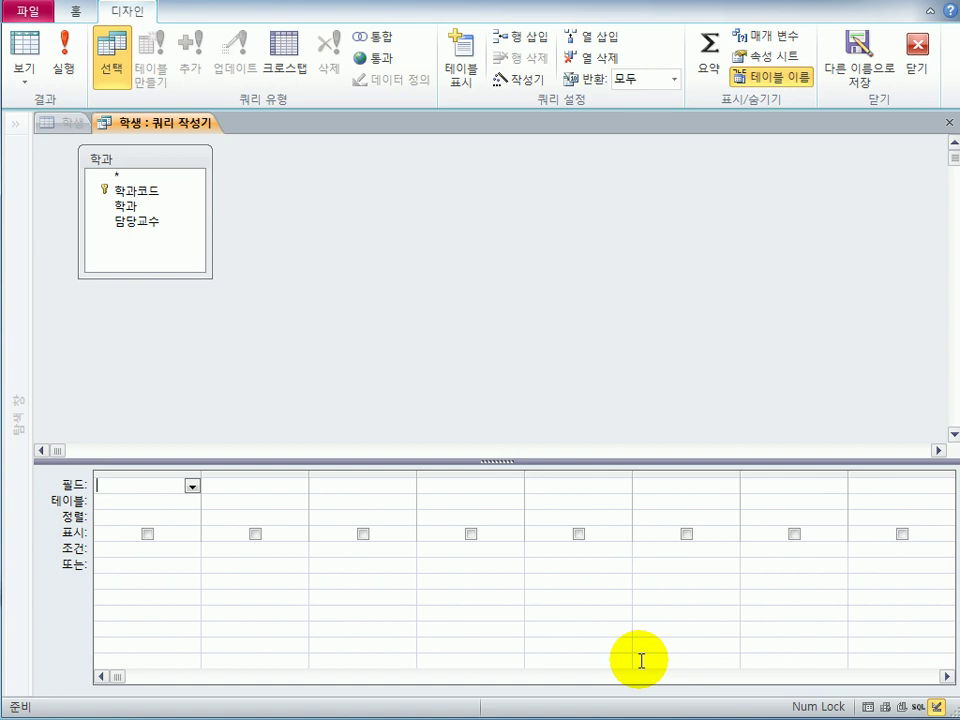
# - Add 학과코드 and 학과 from the 학과 table to the lookup query and save it as the row source
pyautogui.doubleClick(157, 192)
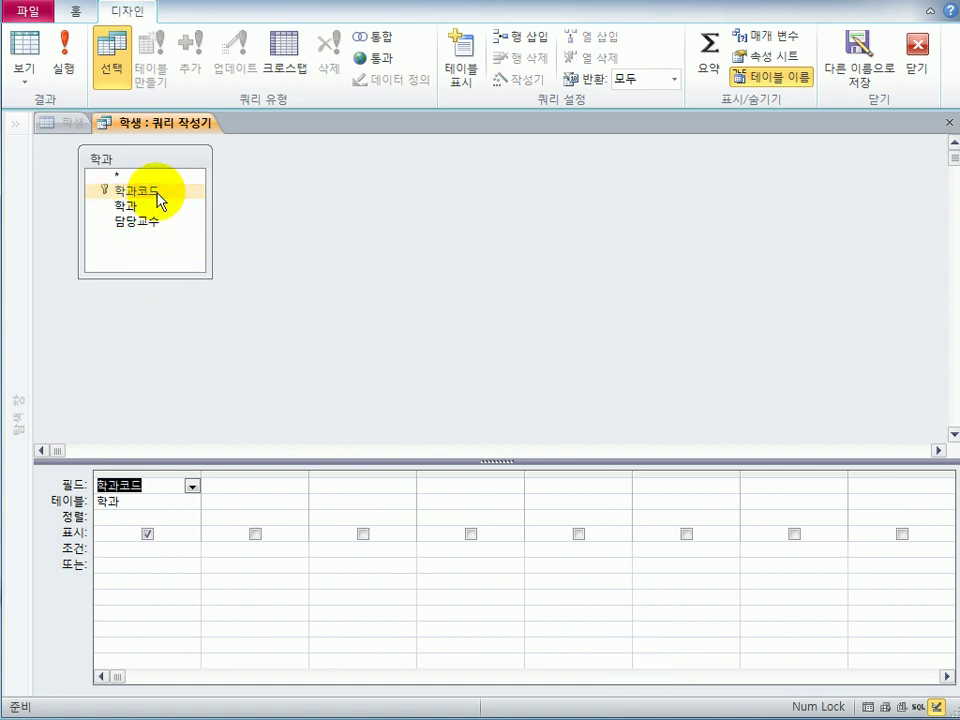
pyautogui.doubleClick(146, 206)
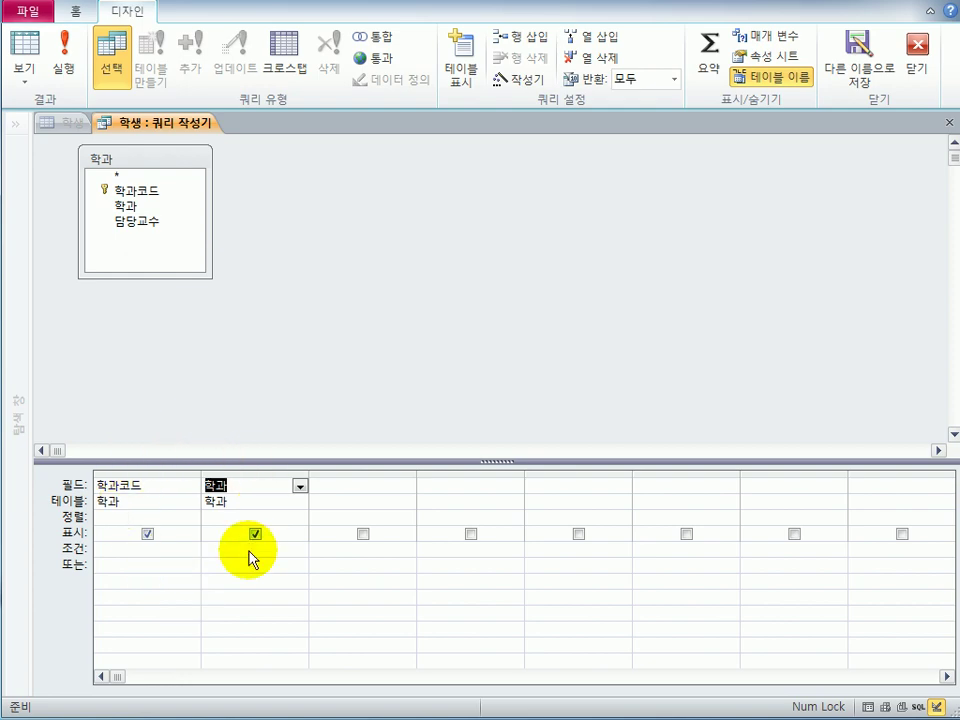
pyautogui.click(950, 126)
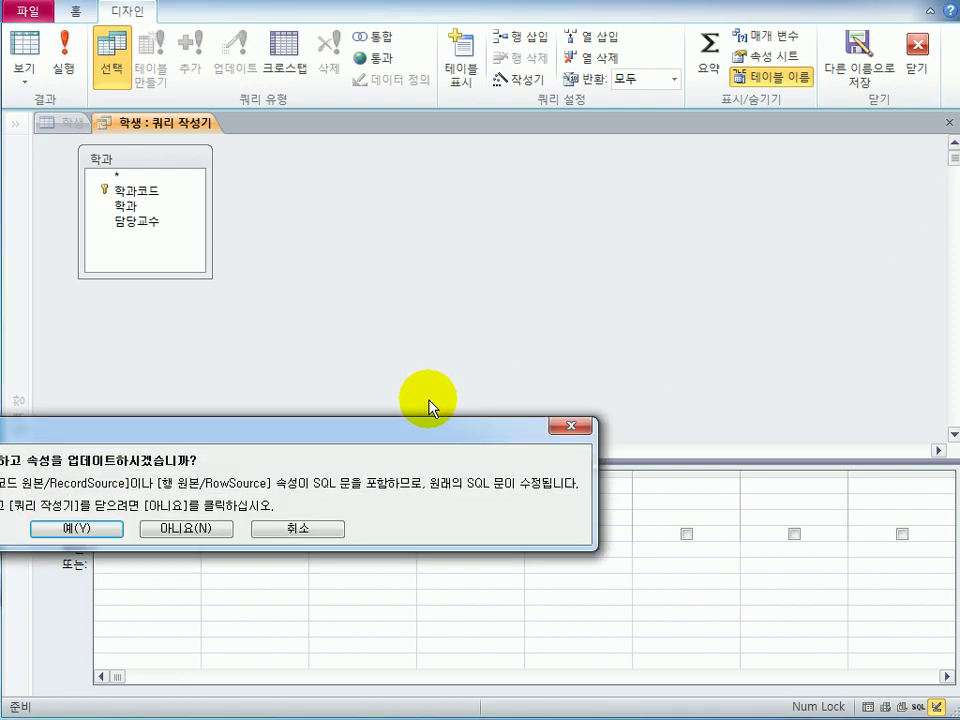
pyautogui.click(353, 398)
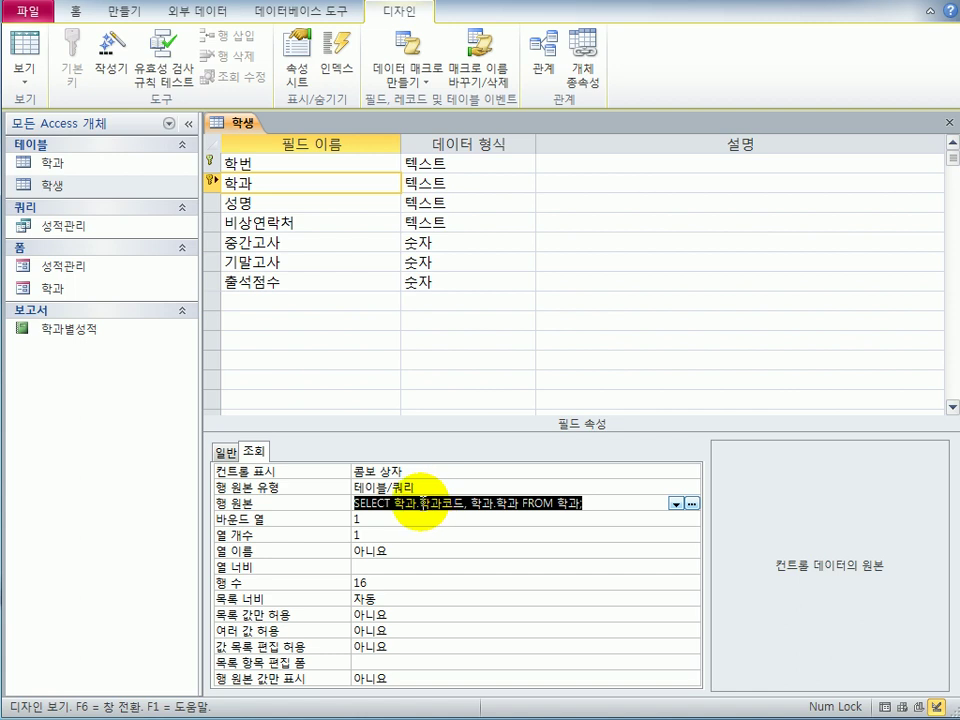
# - Set the 학과 lookup to 2 columns with widths 1cm;2cm and 8 list rows
pyautogui.click(424, 503)
pyautogui.moveTo(424, 503); pyautogui.dragTo(462, 503)
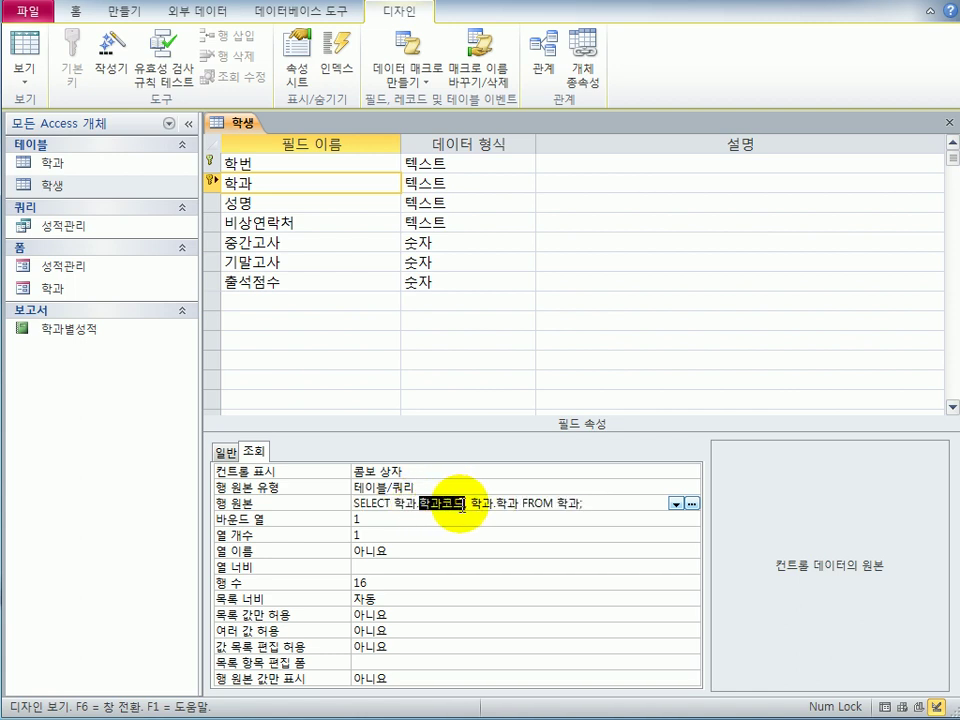
pyautogui.click(375, 519)
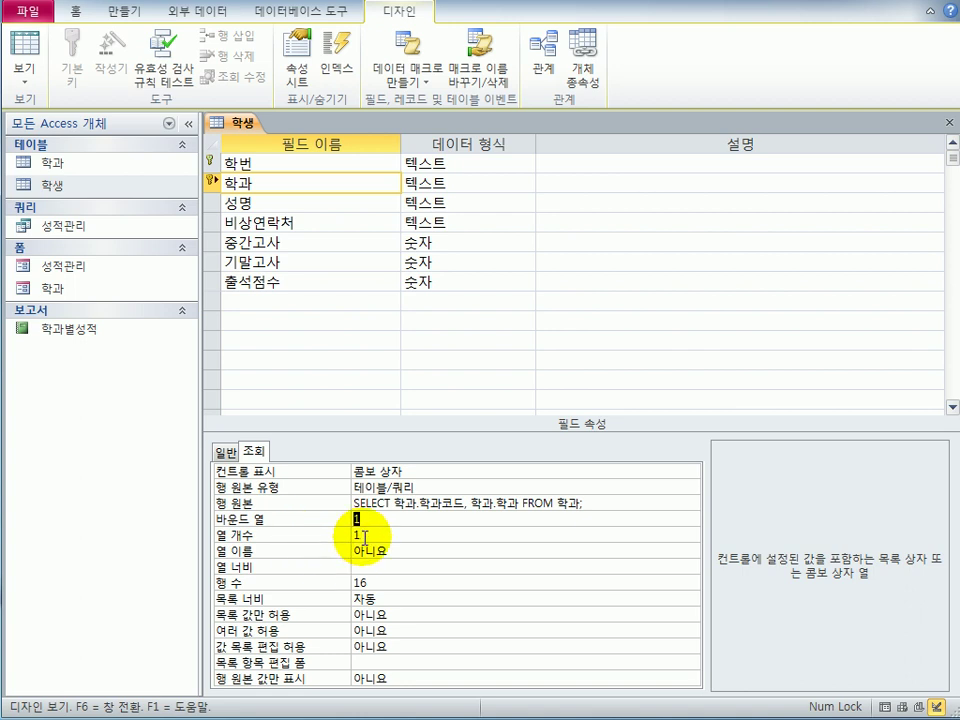
pyautogui.click(352, 536)
pyautogui.write('2')
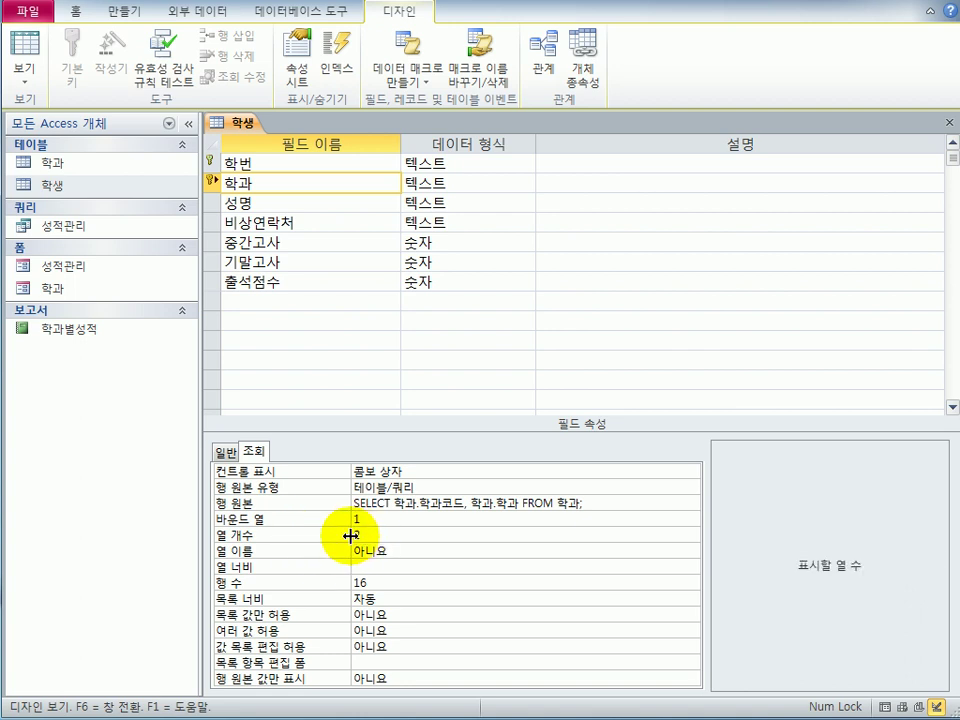
pyautogui.click(398, 569)
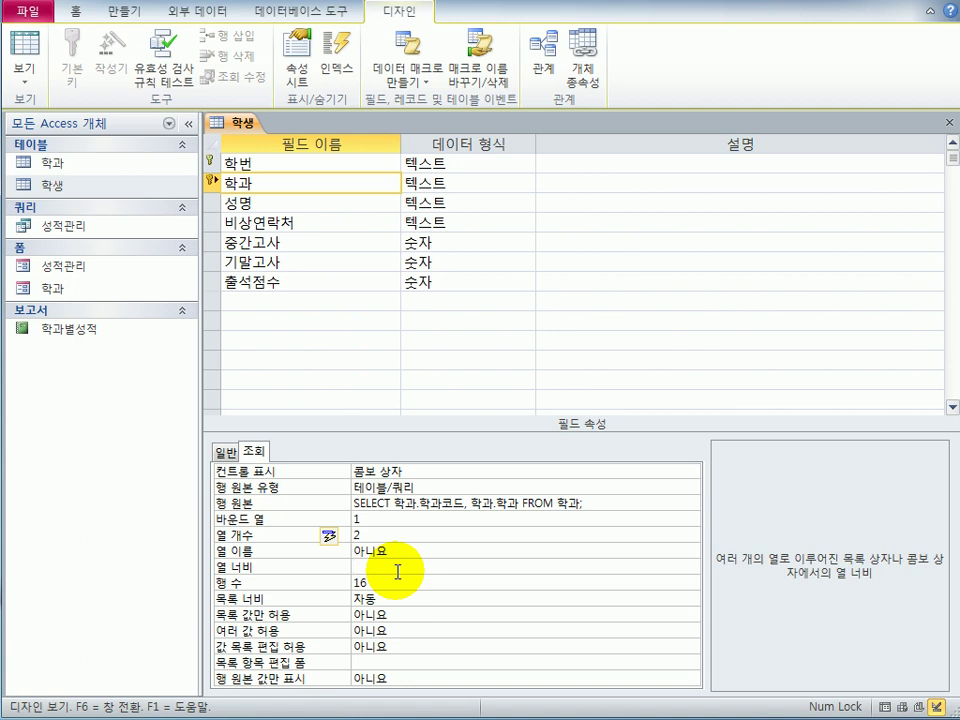
pyautogui.write('1;2')
pyautogui.press('Return')
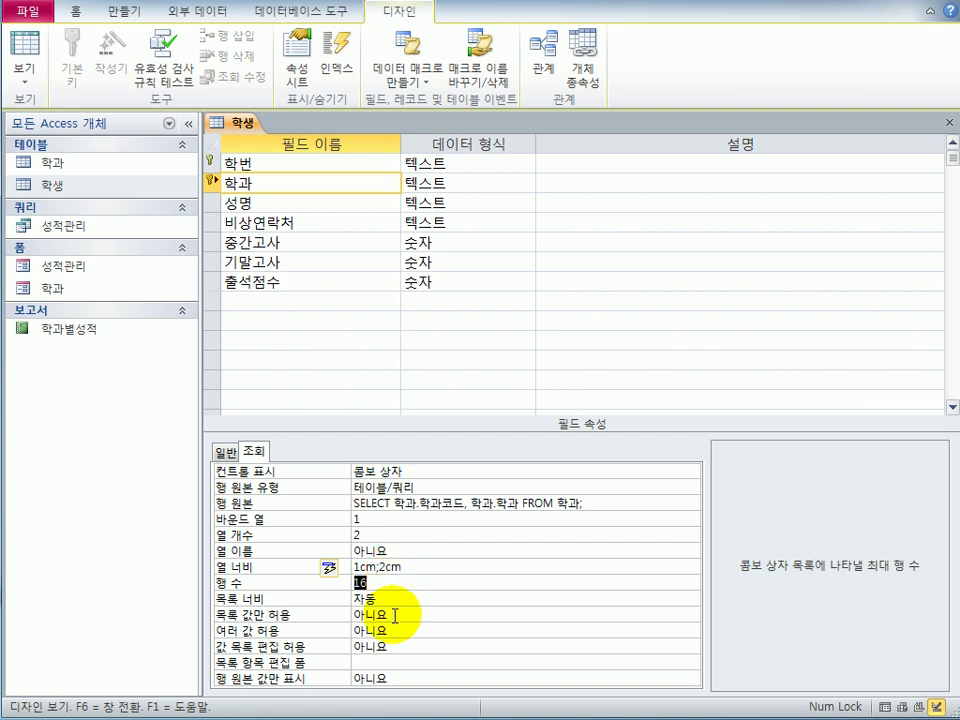
pyautogui.write('8')
# - Save the 학생 table and open the first record's 학과 dropdown in datasheet view
pyautogui.click(26, 40)
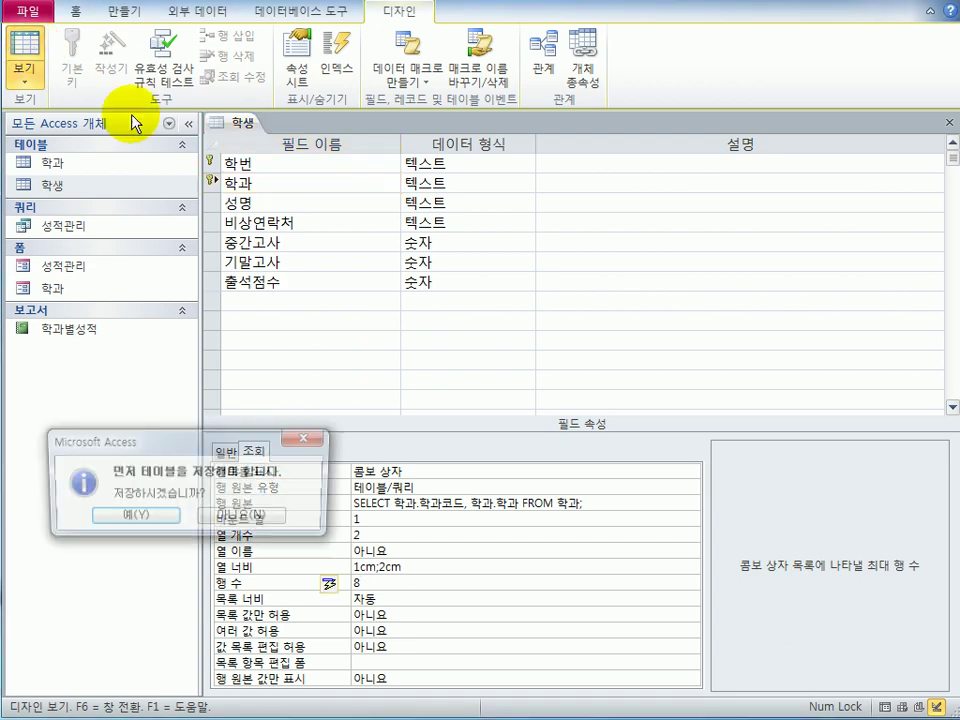
pyautogui.click(135, 518)
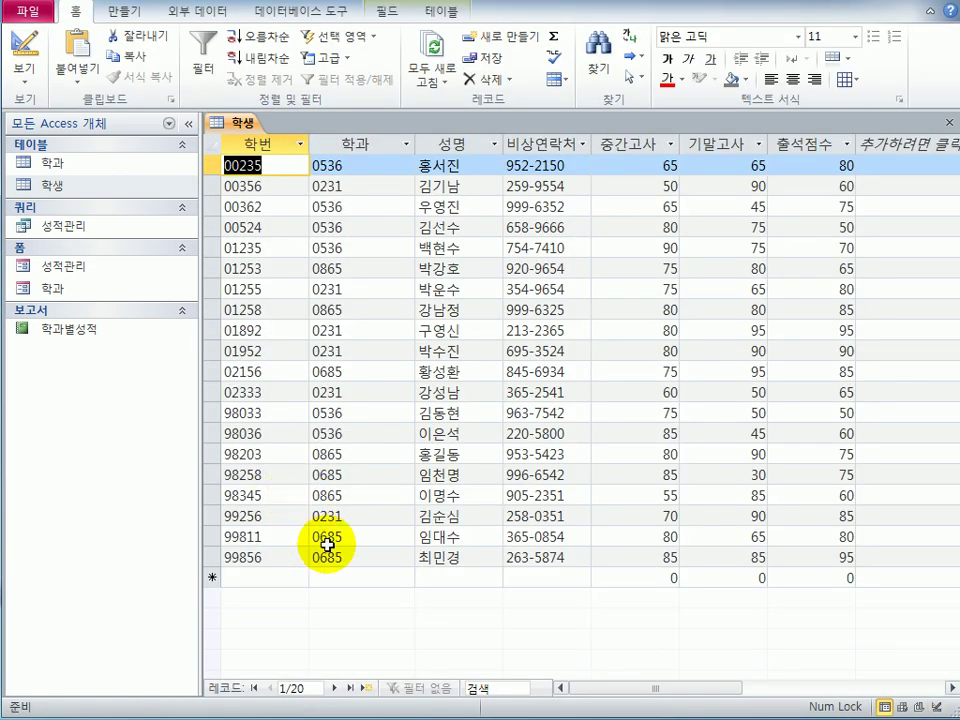
pyautogui.click(390, 168)
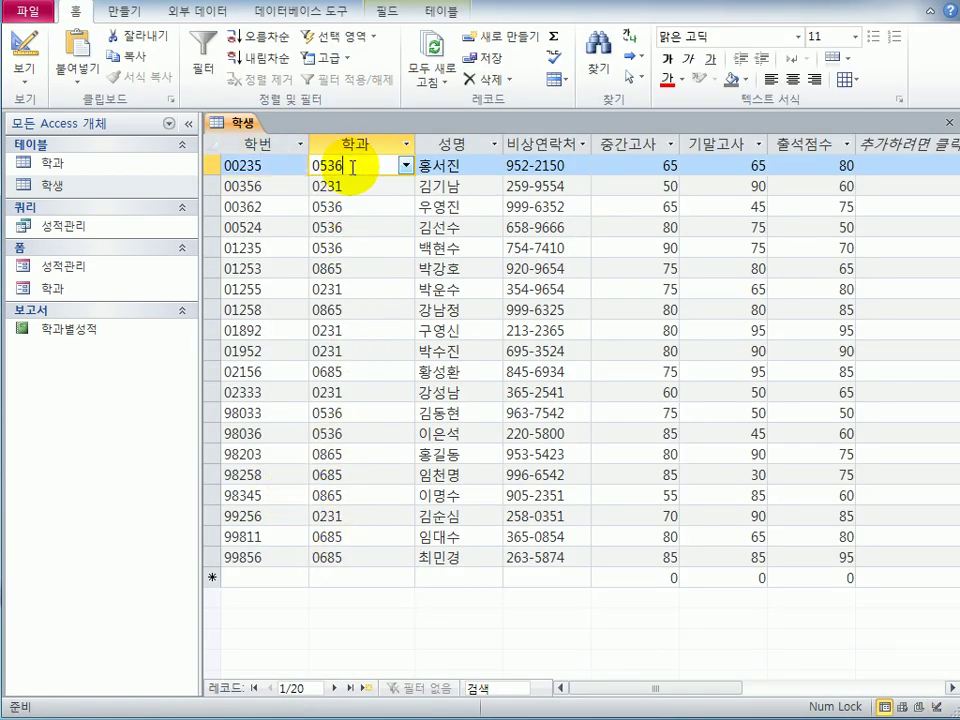
pyautogui.click(406, 166)
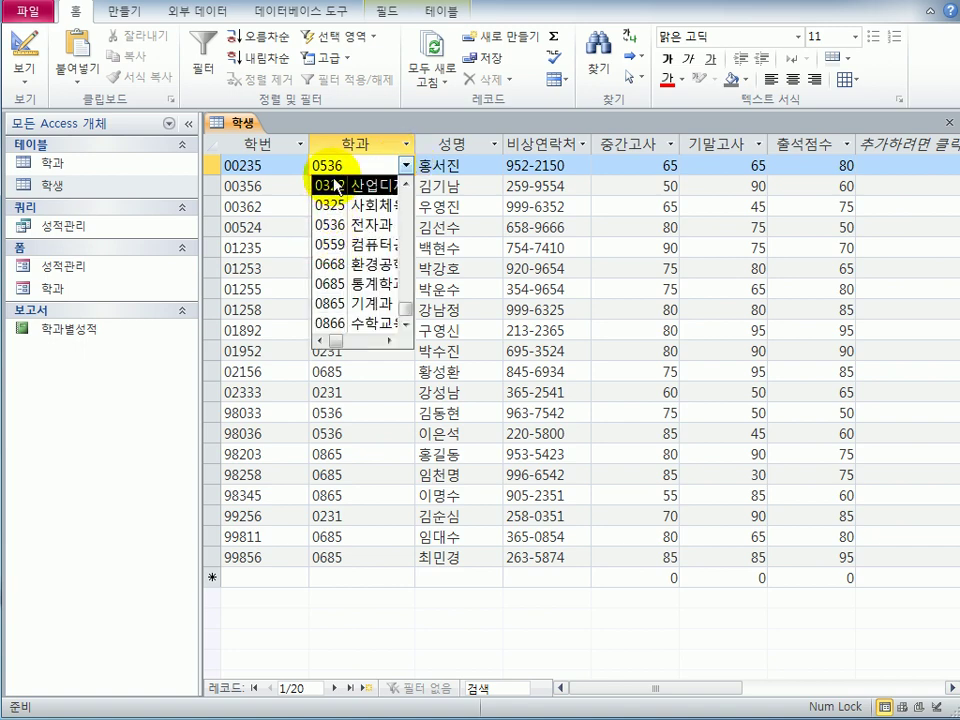
# - Check the code-and-name list, leave 0536 selected, and close the 학생 table
pyautogui.click(390, 342)
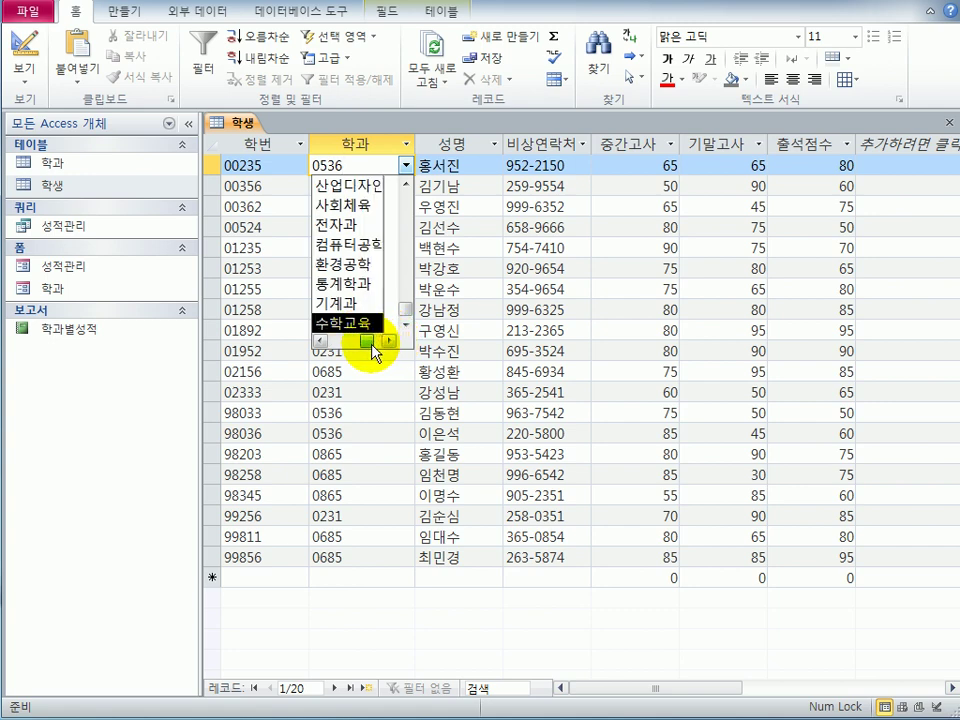
pyautogui.moveTo(370, 342); pyautogui.dragTo(343, 344)
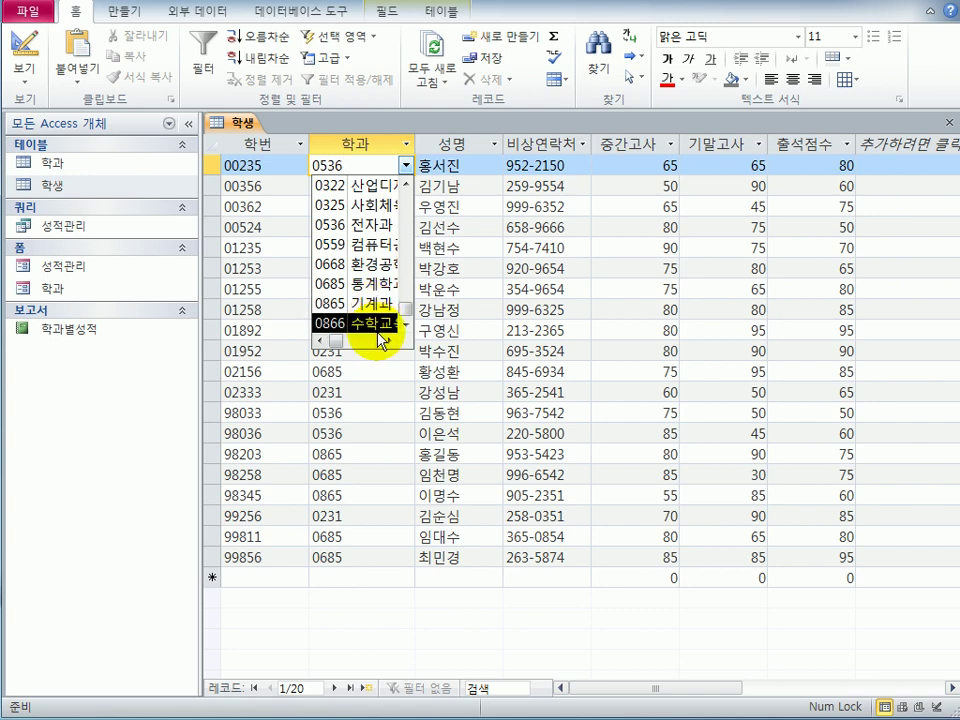
pyautogui.click(951, 123)
pyautogui.click(951, 123)
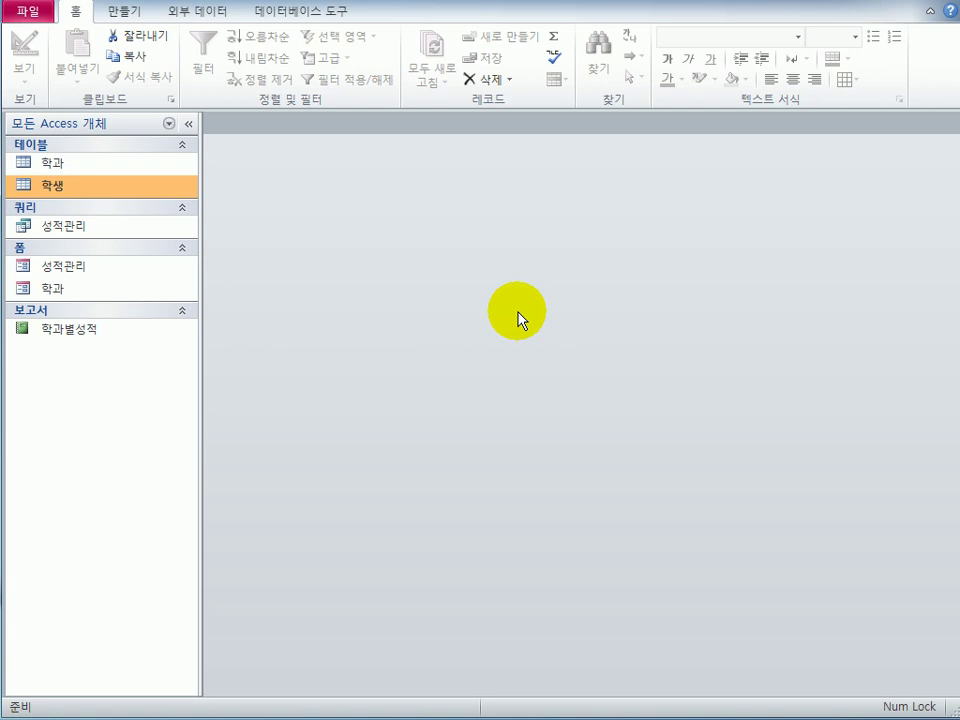
# - Open the 성적관리 form from the Navigation Pane in 디자인 보기
pyautogui.click(145, 274)
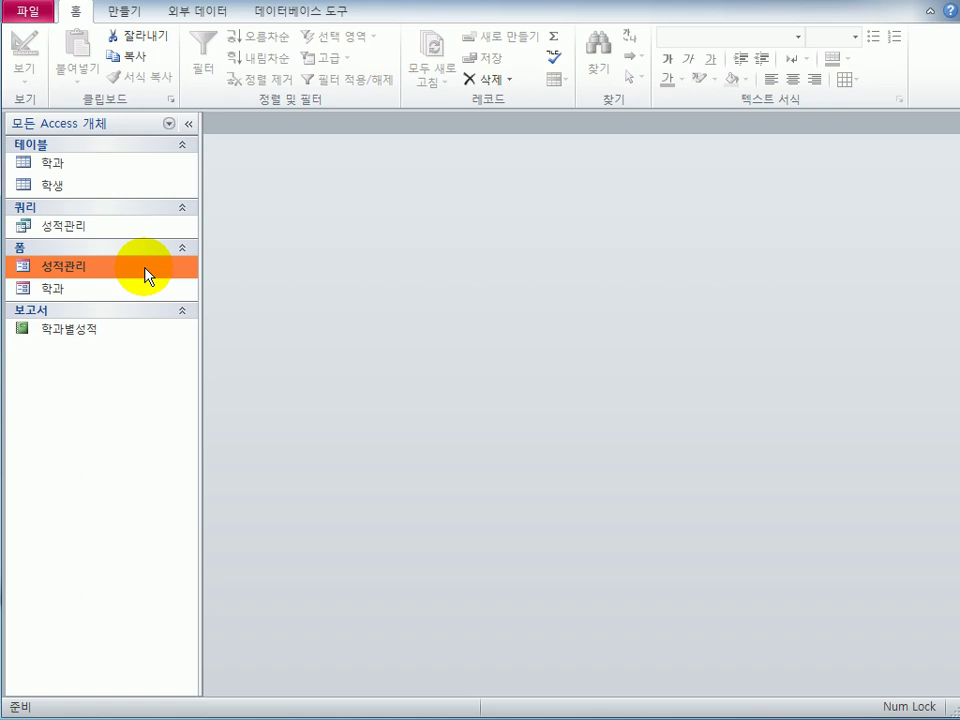
pyautogui.rightClick(147, 276)
pyautogui.click(218, 327)
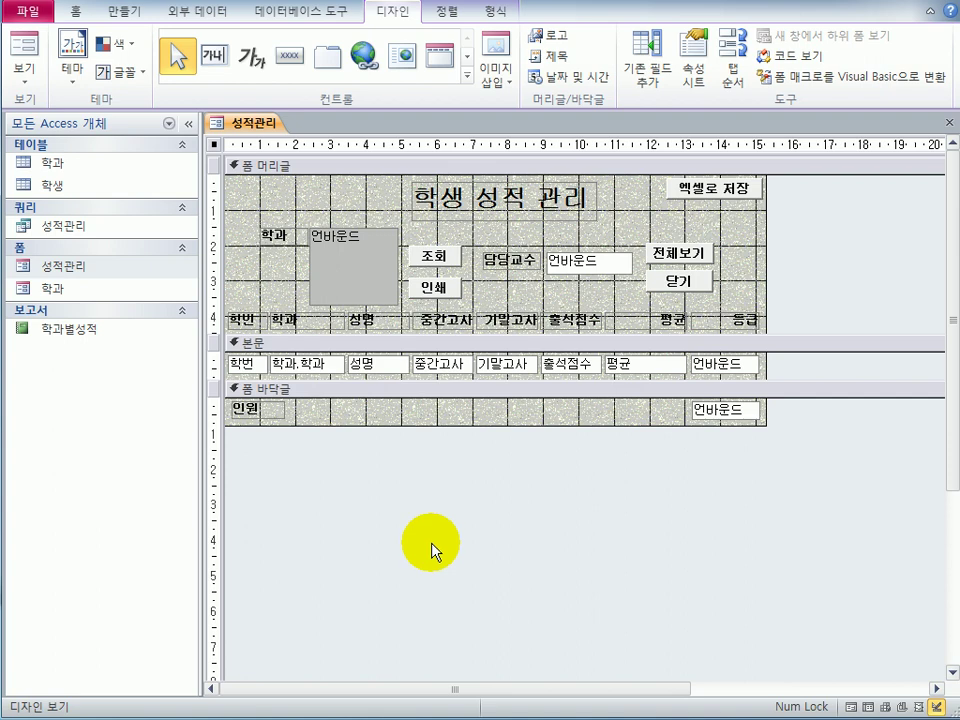
pyautogui.click(125, 15)
# - Create a macro whose ExportWithFormatting action exports table 학생 as Excel 통합 문서 (*.xlsx)
pyautogui.click(886, 52)
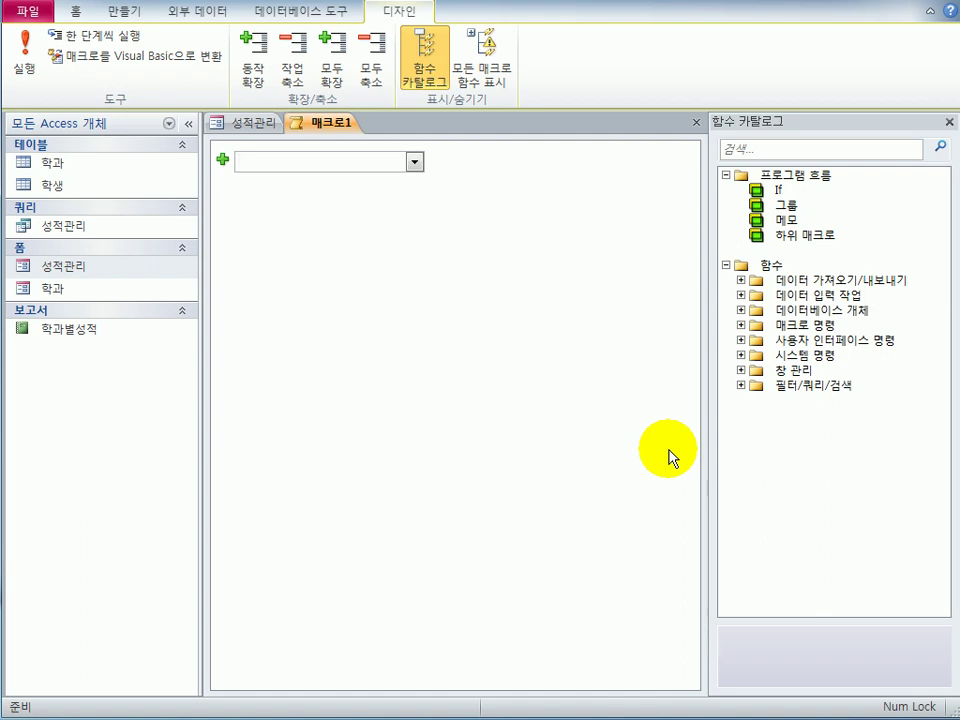
pyautogui.click(416, 164)
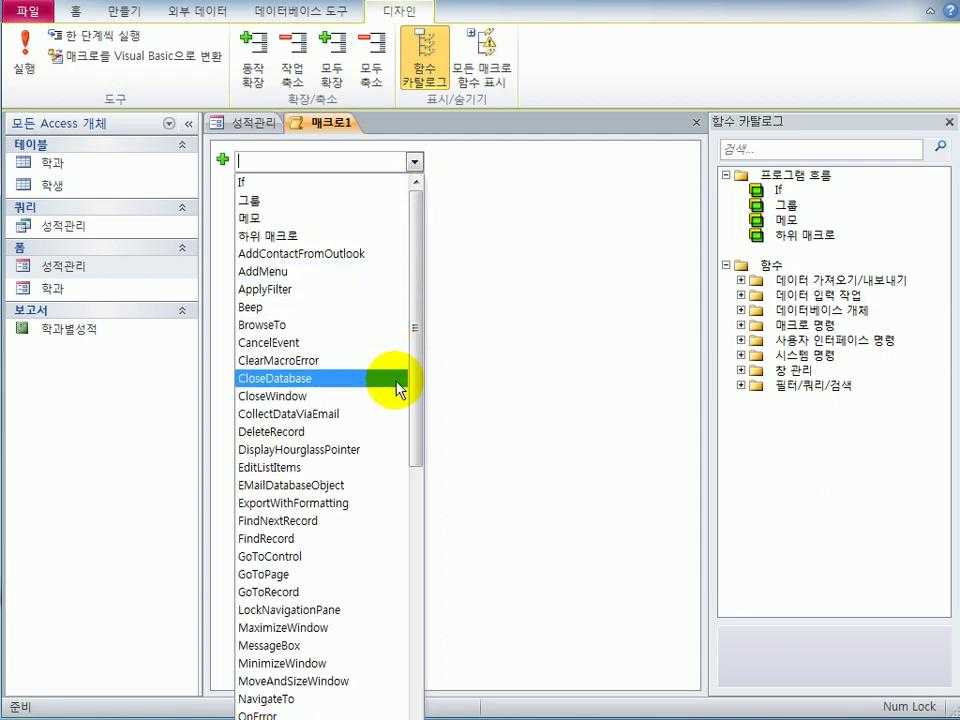
pyautogui.click(352, 503)
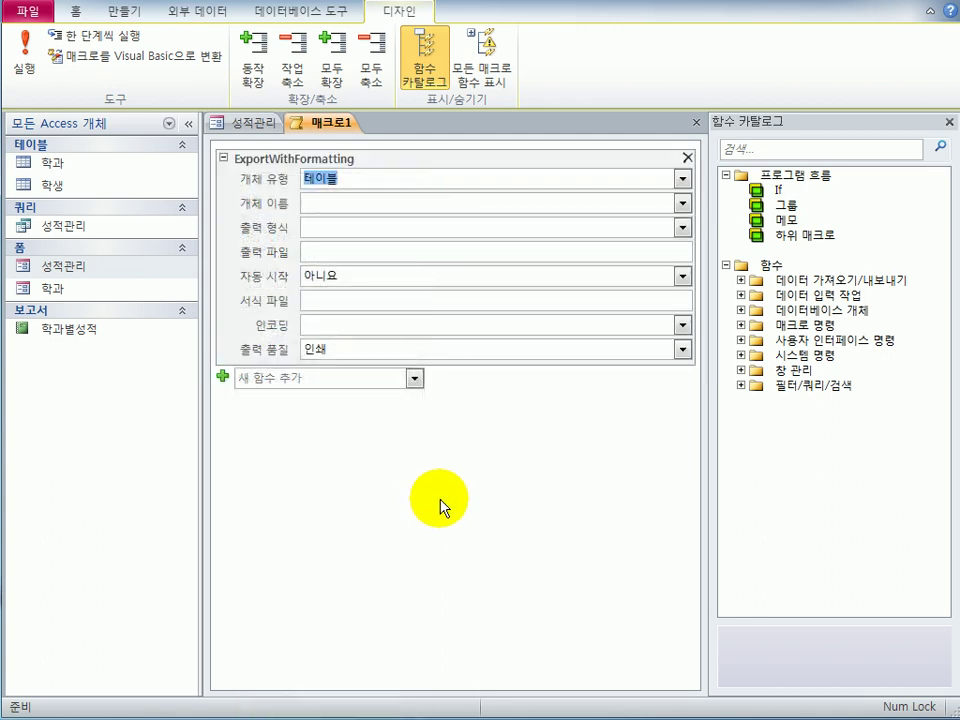
pyautogui.click(443, 201)
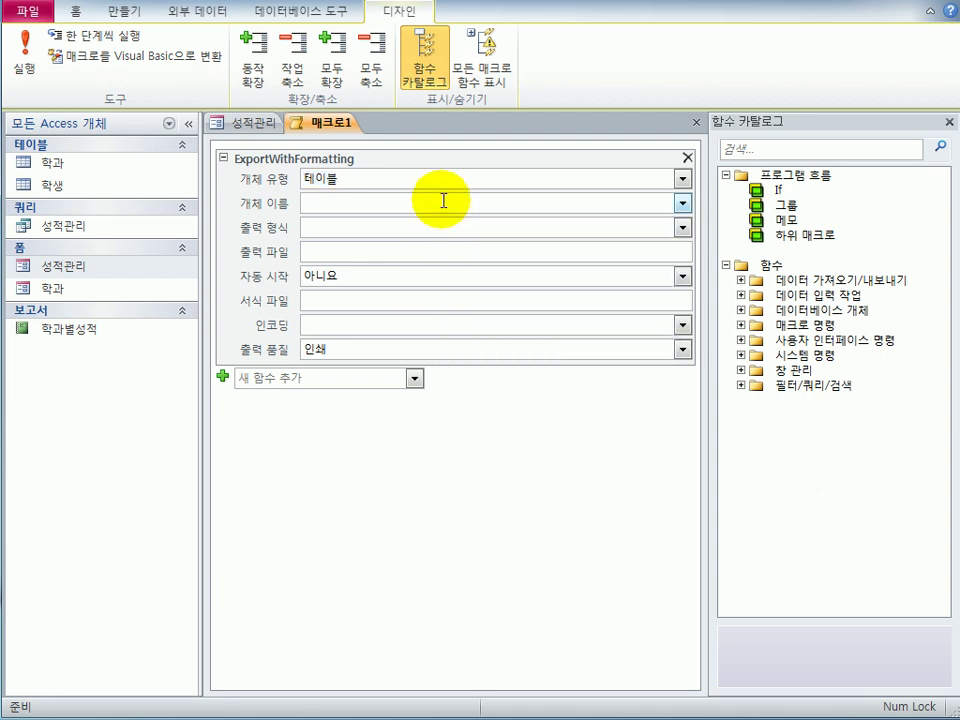
pyautogui.click(683, 203)
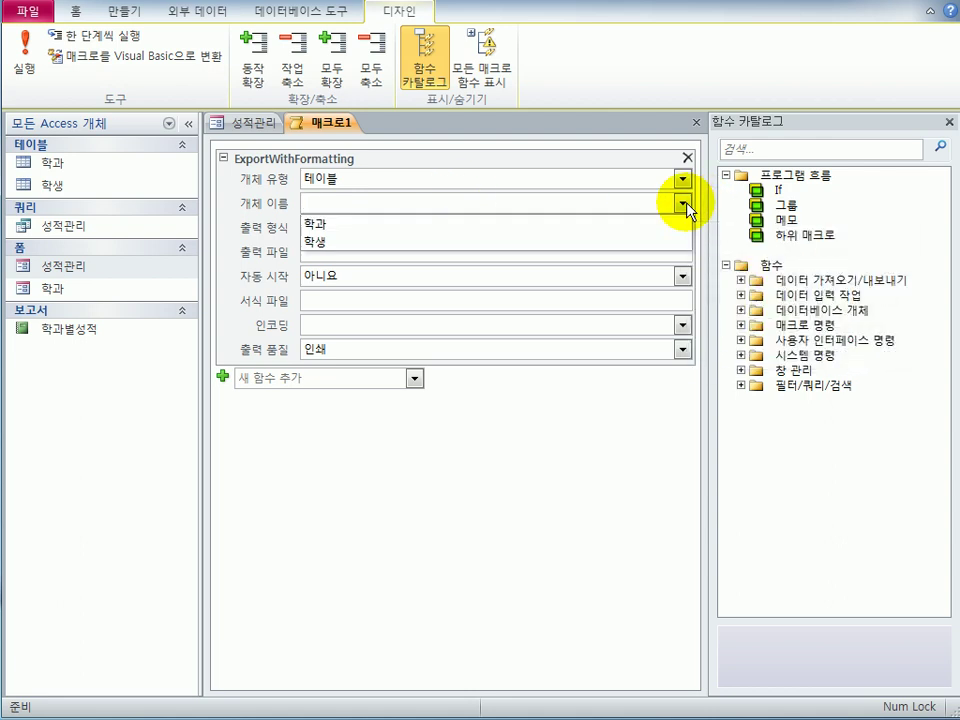
pyautogui.click(634, 242)
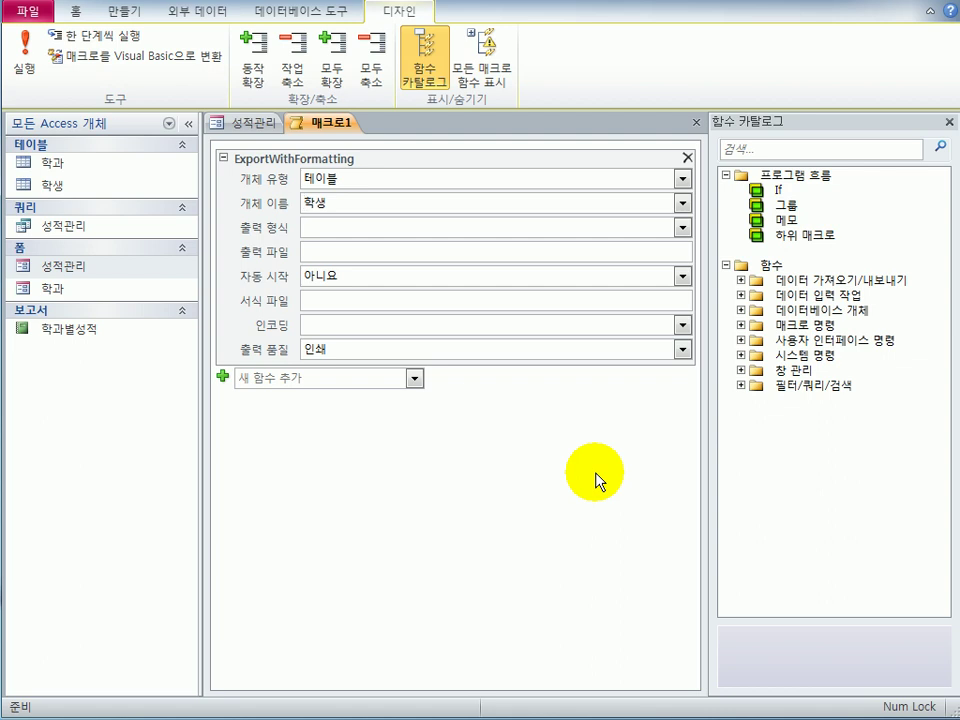
pyautogui.click(682, 228)
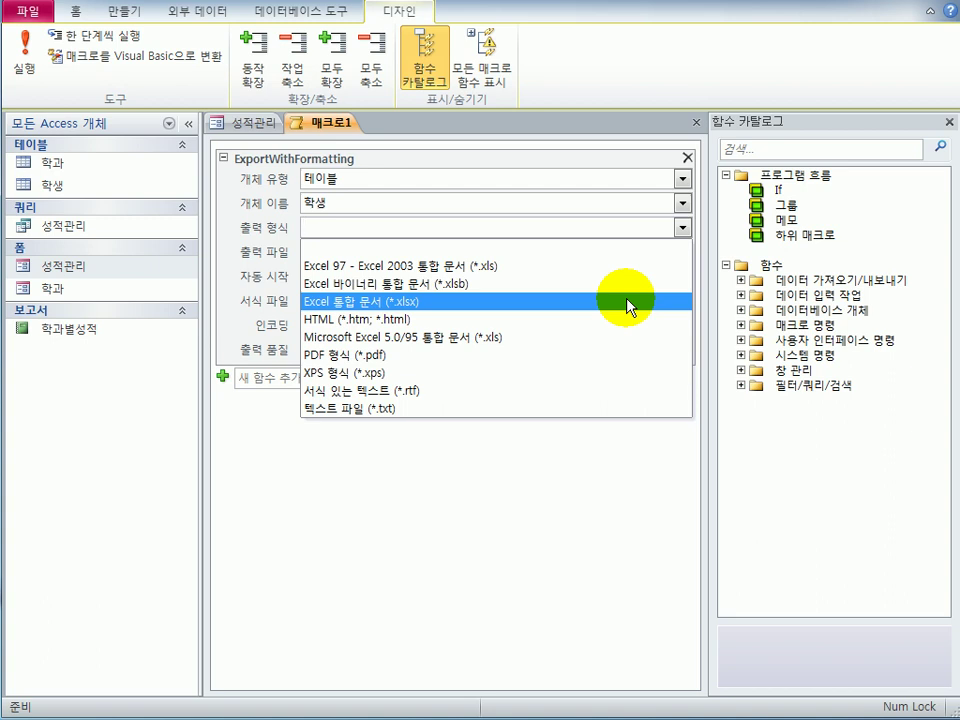
pyautogui.click(629, 302)
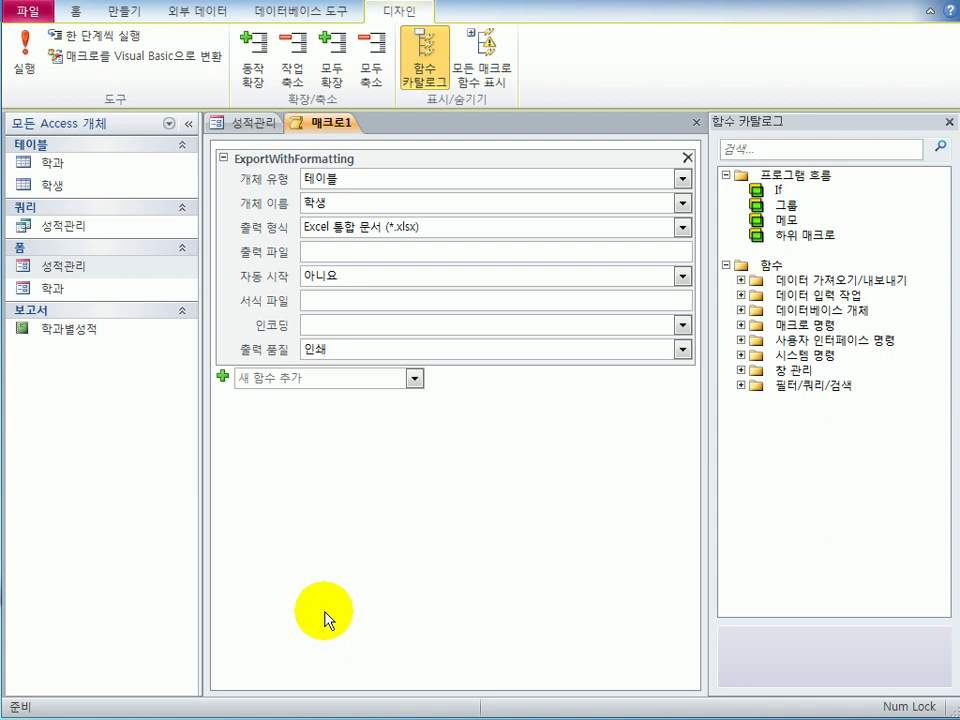
pyautogui.click(367, 249)
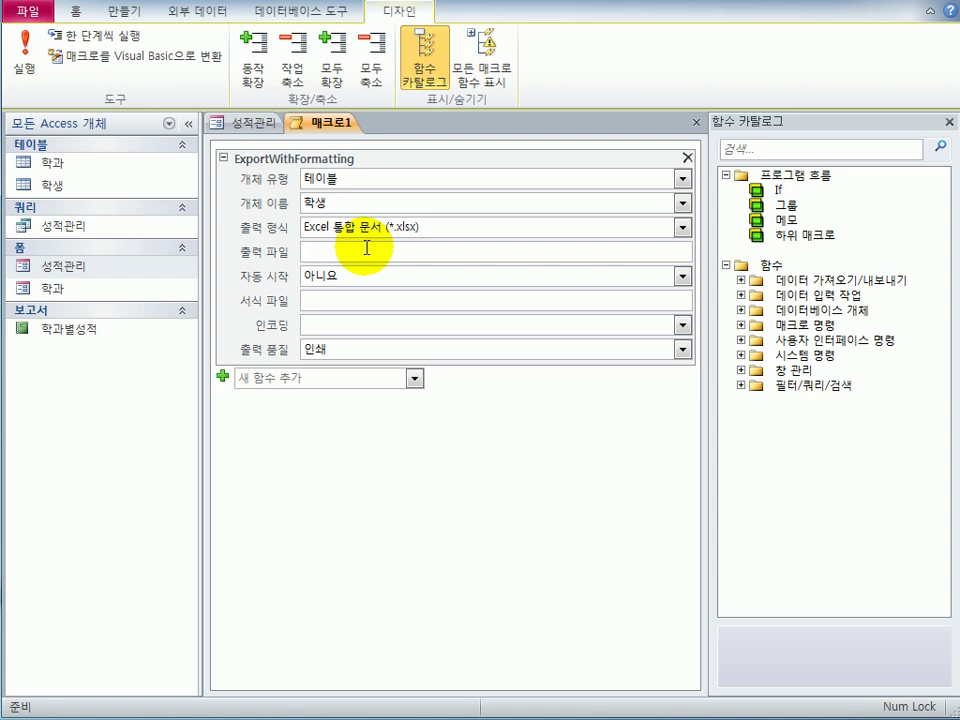
# - In the Zoom box, begin =inputbox("저장할 파일이름을 쓰시오" & chr(13) & "C:₩학생테이블.xlsx
pyautogui.hotkey('shift', 'F2')
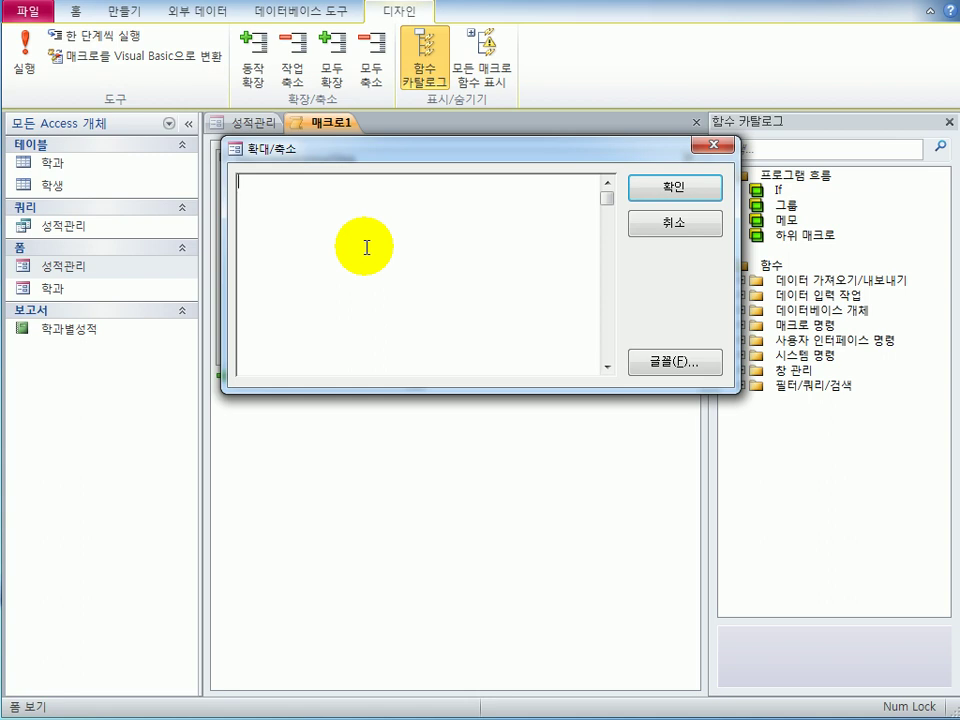
pyautogui.write('=')
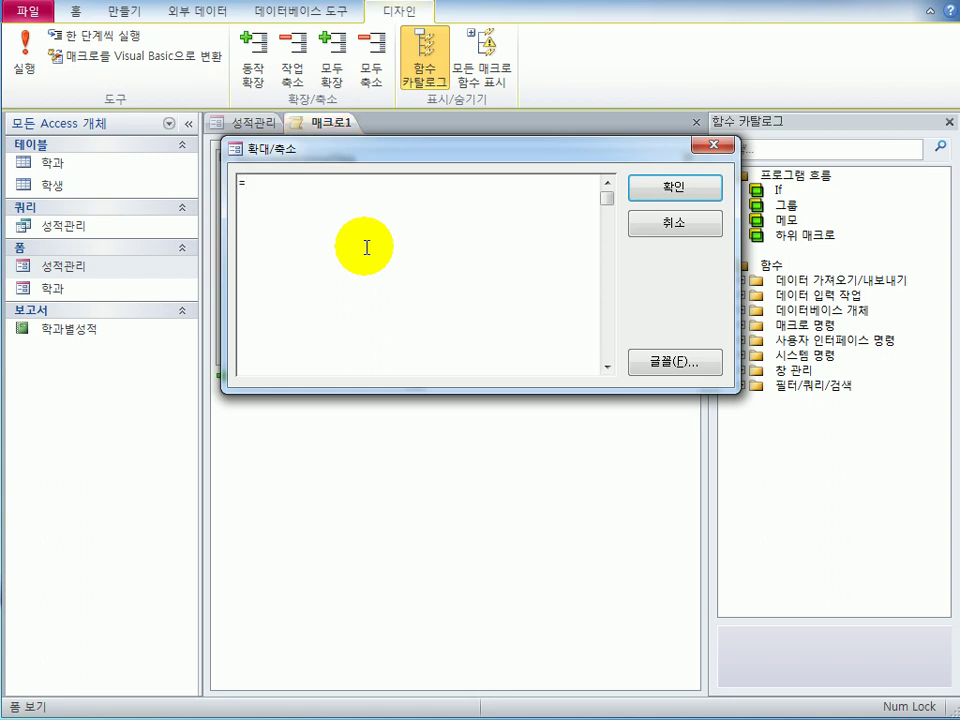
pyautogui.press('Hangul')
pyautogui.press('Hangul')
pyautogui.write('inputbox("저장하')
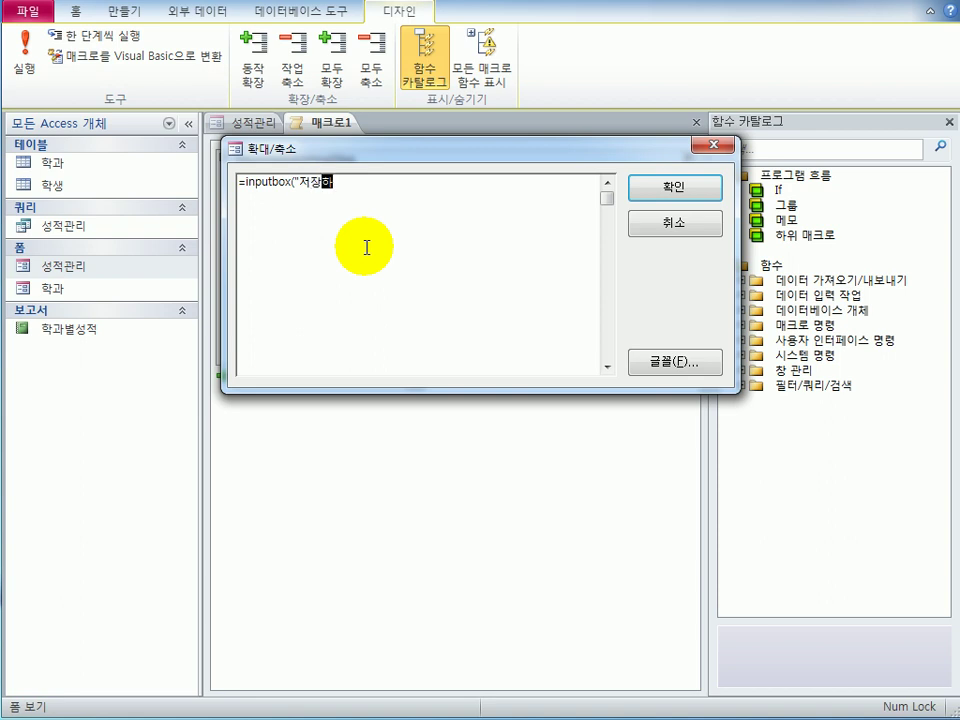
pyautogui.write('ㄹ 파일이름')
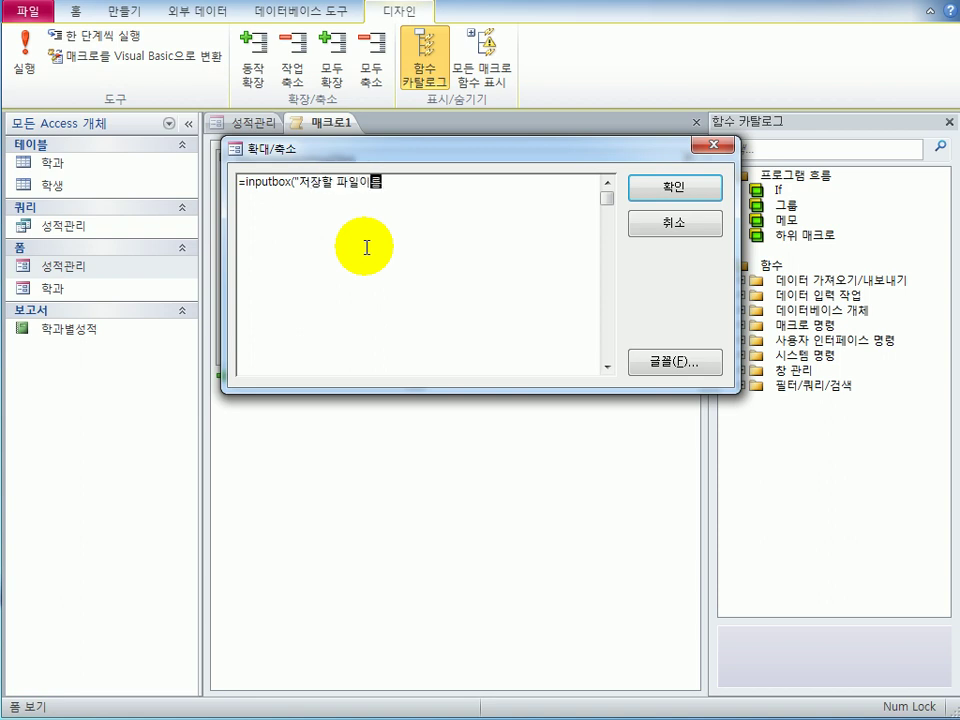
pyautogui.write('을 쓰시오" &')
pyautogui.write('chr')
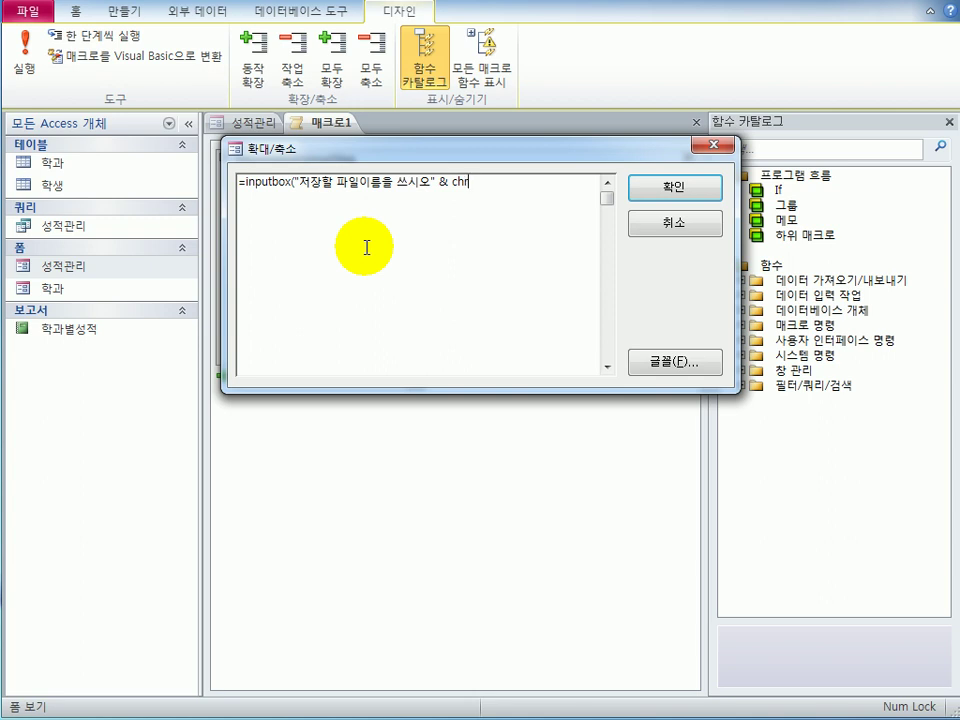
pyautogui.write('(1')
pyautogui.write(') ')
pyautogui.write('&')
pyautogui.write('"')
pyautogui.write('C')
pyautogui.write(':')
pyautogui.write('\\')
pyautogui.write('하')
pyautogui.write('ㄱ')
pyautogui.write('생')
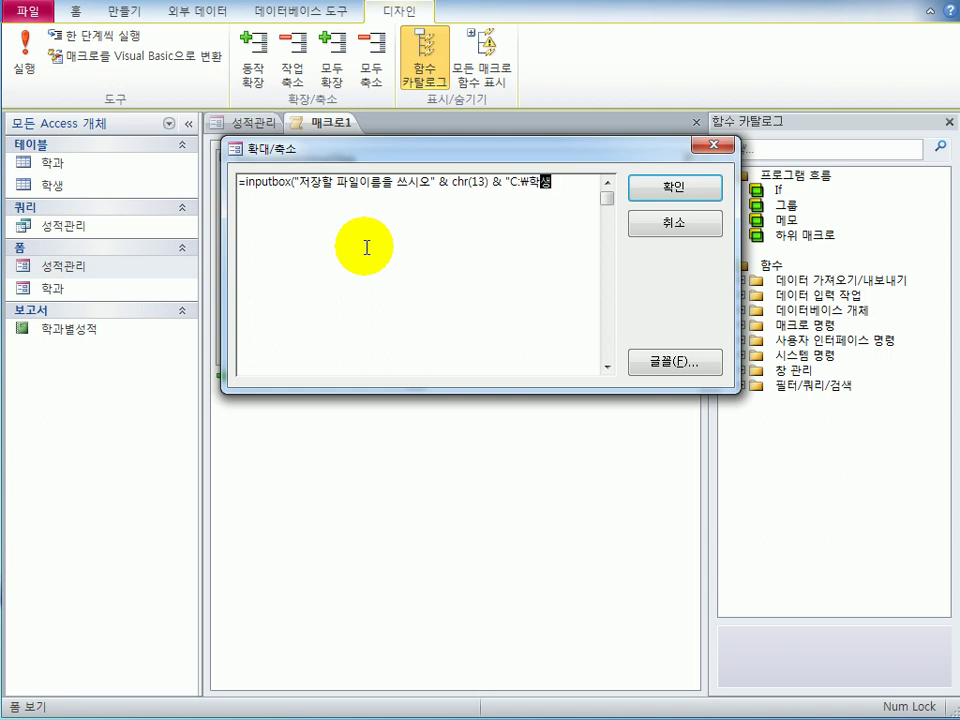
pyautogui.write('테이브ㄹ.xls')
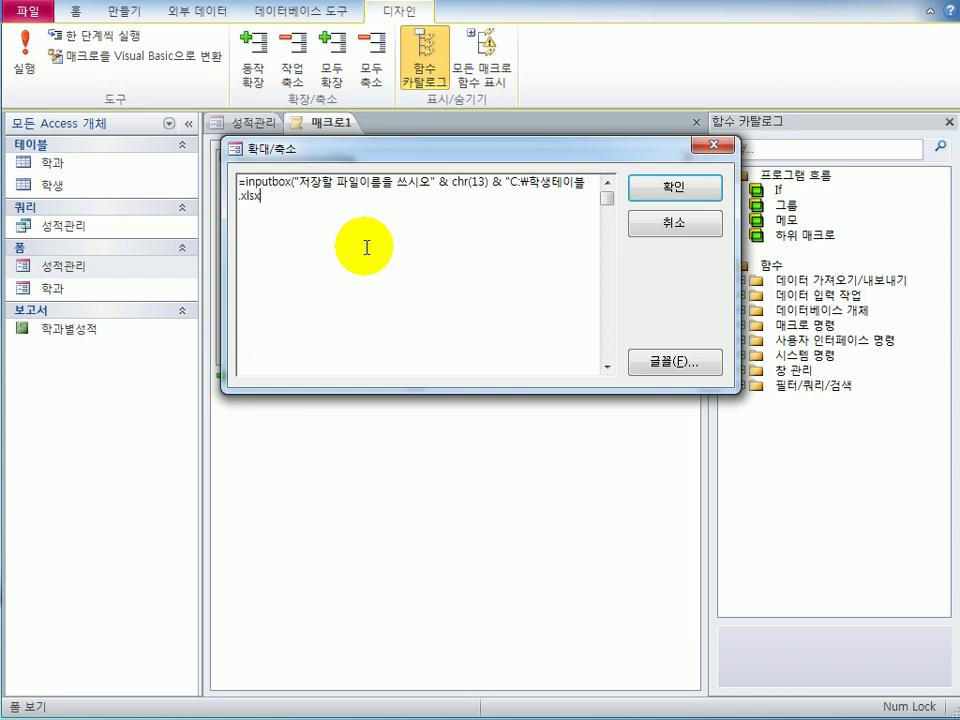
pyautogui.write('x')
# - Finish the expression with 로 저장하시오","내보내기","C:₩학생테이블.xlsx")
pyautogui.press('Hangul')
pyautogui.write('로 저장하시오","내보')
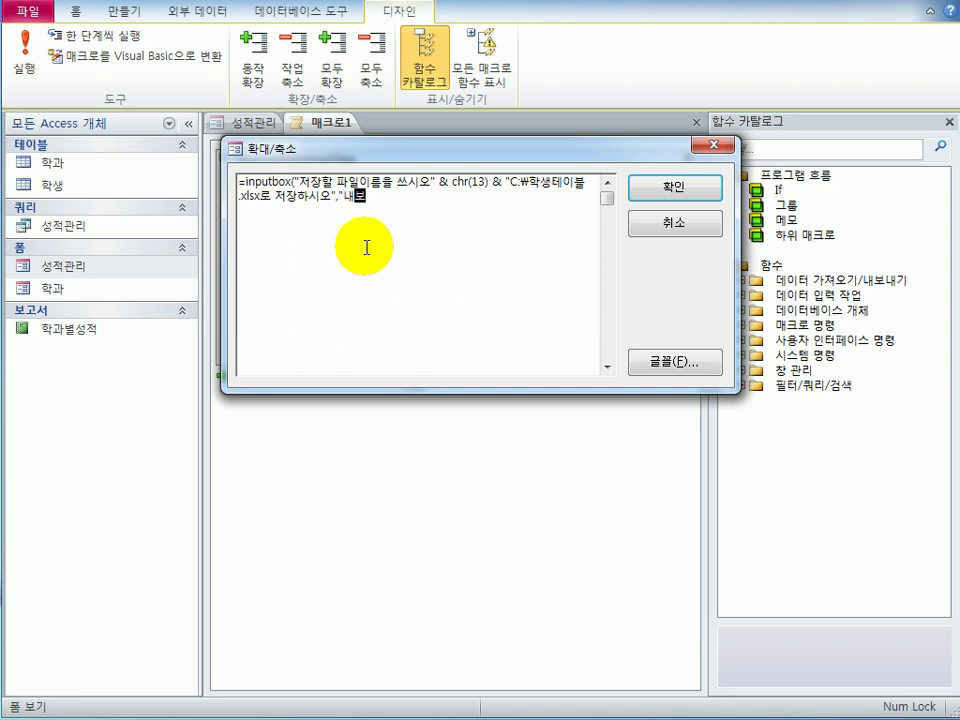
pyautogui.write('내기","C:\\학생테이')
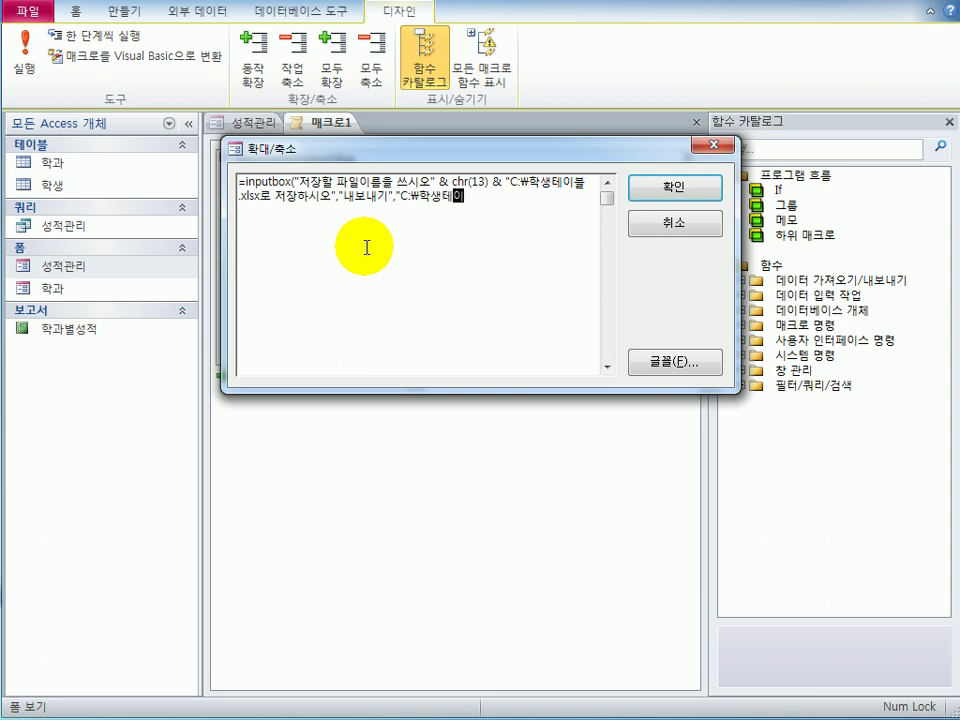
pyautogui.write('블.xlsx")')
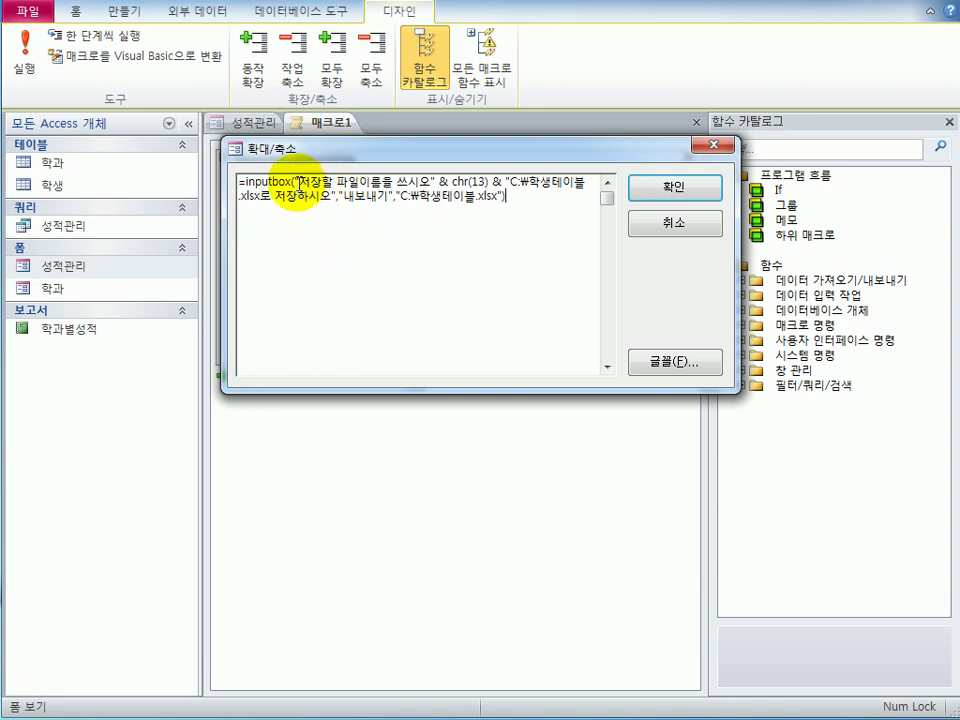
# - Review the prompt and default path arguments, then confirm the expression into 출력 파일
pyautogui.moveTo(298, 183); pyautogui.dragTo(394, 203)
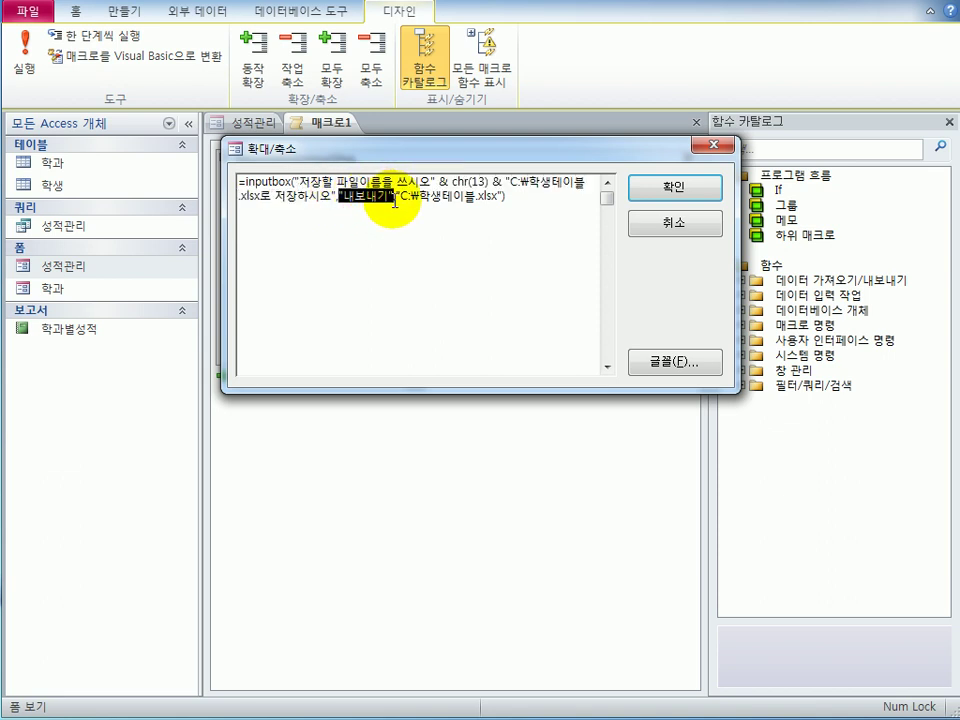
pyautogui.moveTo(395, 201); pyautogui.dragTo(497, 214)
pyautogui.click(561, 216)
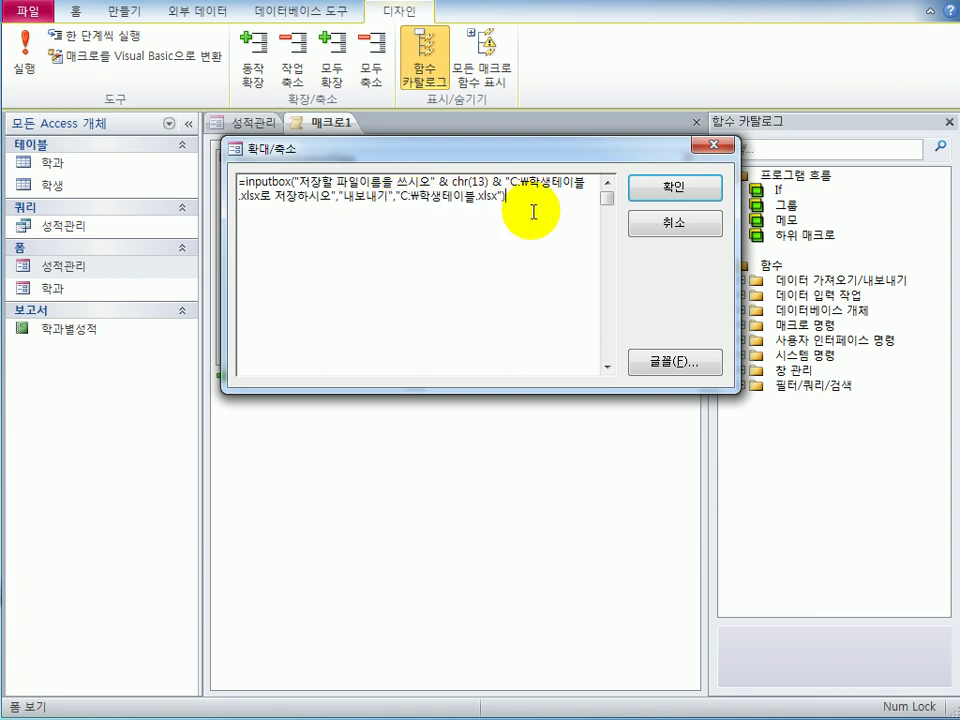
pyautogui.click(664, 201)
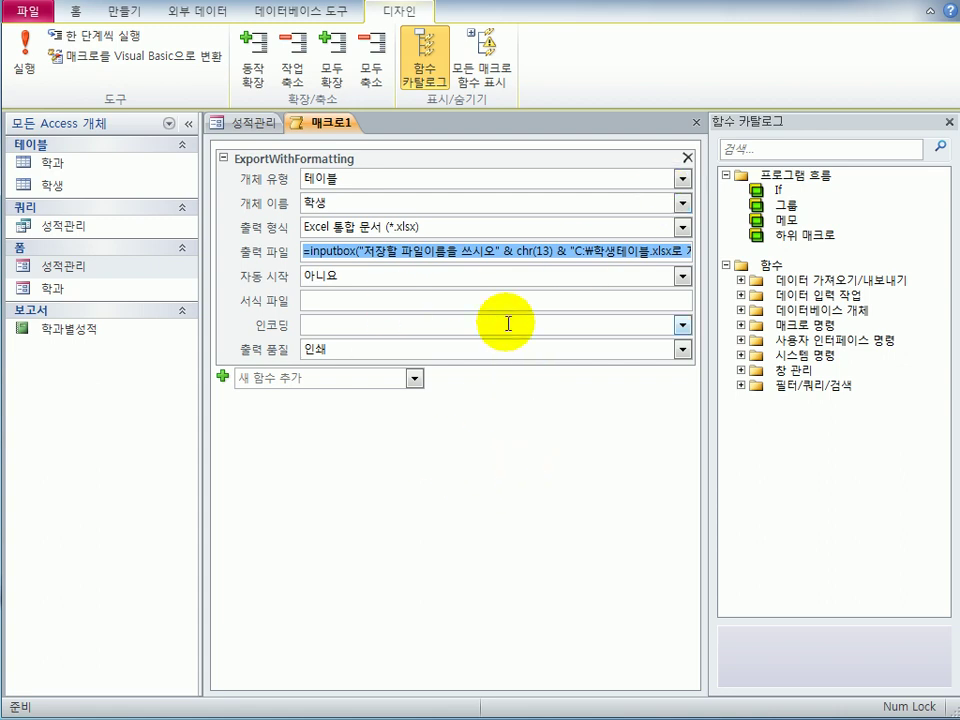
# - Save the macro as 저장, close it, and select the form's 엑셀로 저장 button
pyautogui.click(692, 123)
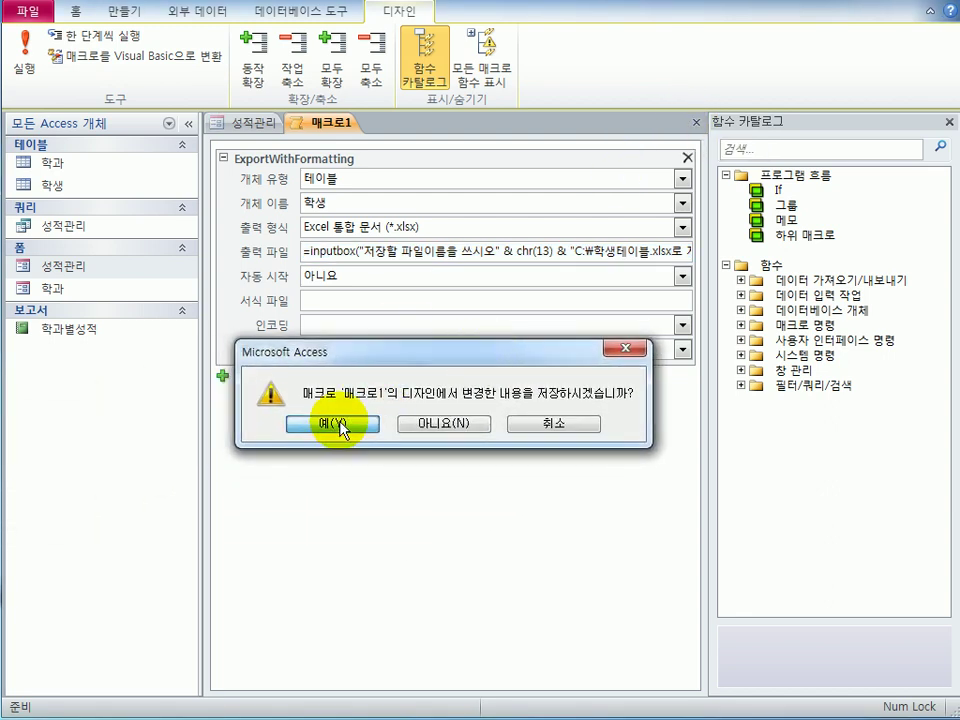
pyautogui.click(340, 425)
pyautogui.write('ㅎ')
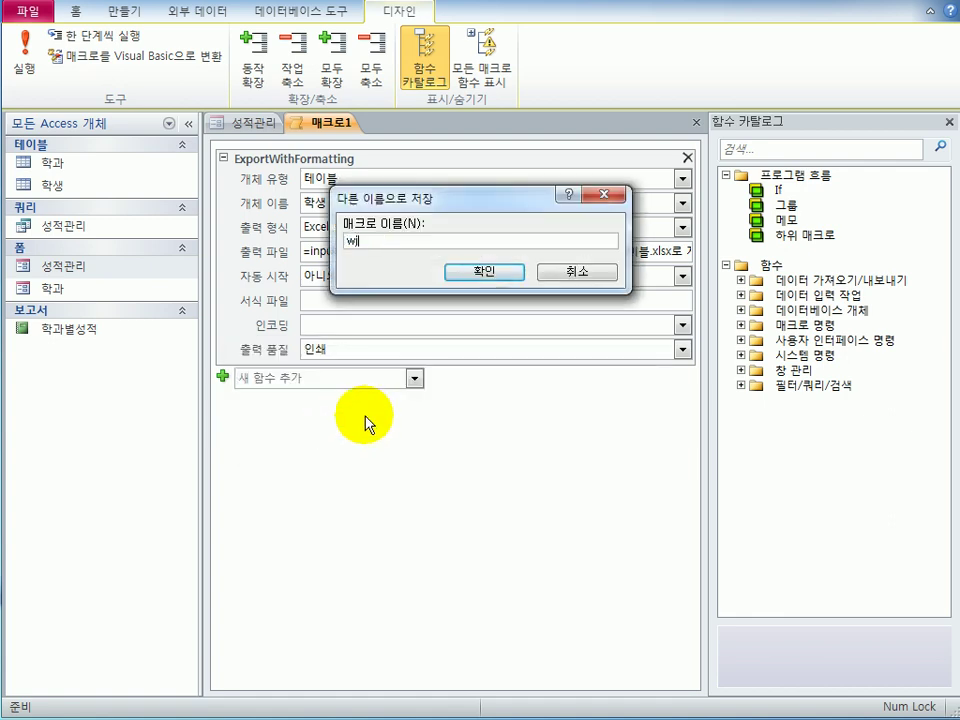
pyautogui.press('BackSpace')
pyautogui.write('ㅈㅓ장')
pyautogui.press('Return')
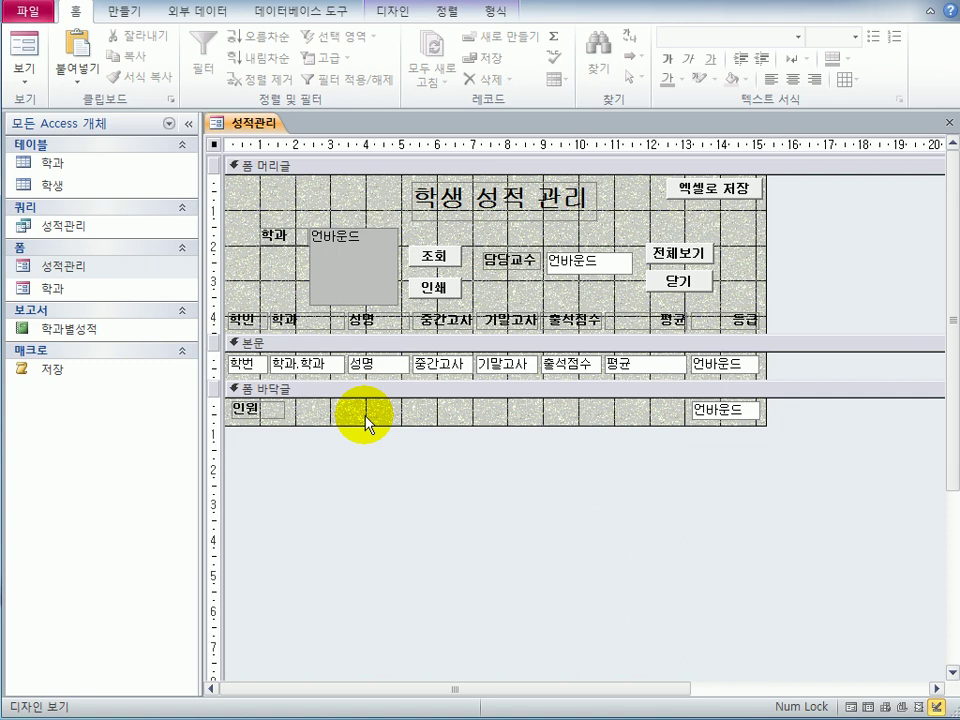
pyautogui.click(680, 193)
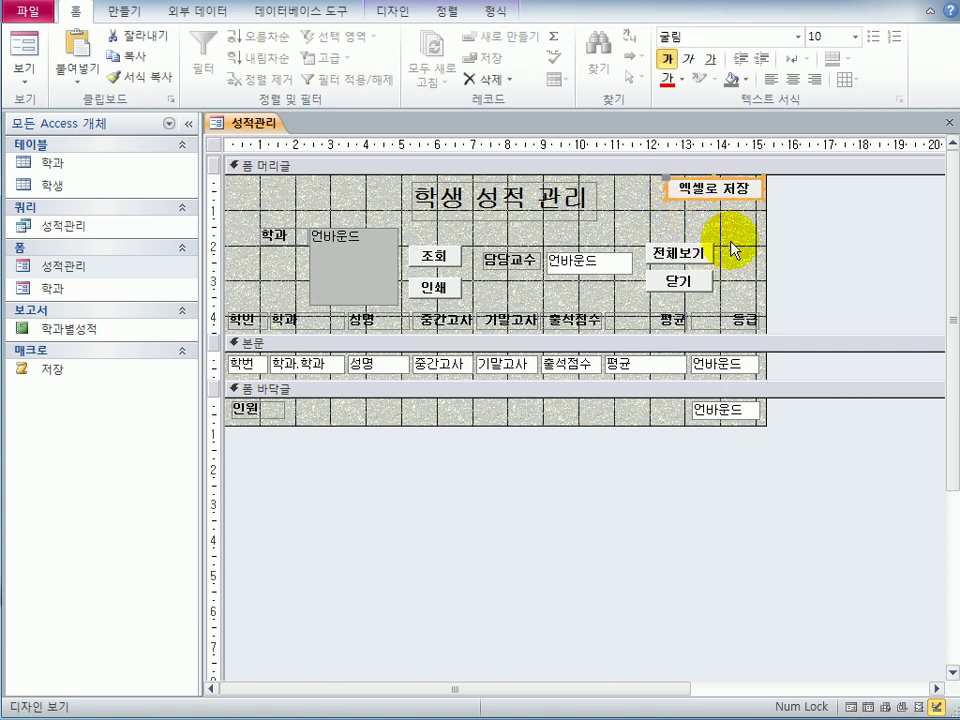
pyautogui.click(405, 16)
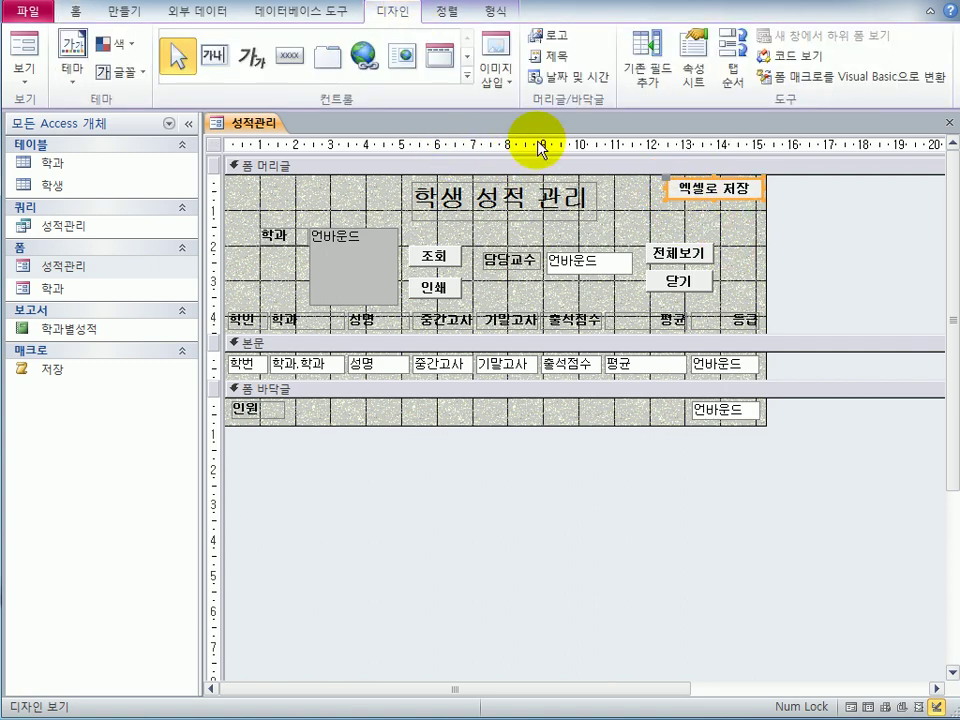
# - Set the 엑셀로 저장 button's On Click to the 저장 macro and close the form design
pyautogui.click(697, 82)
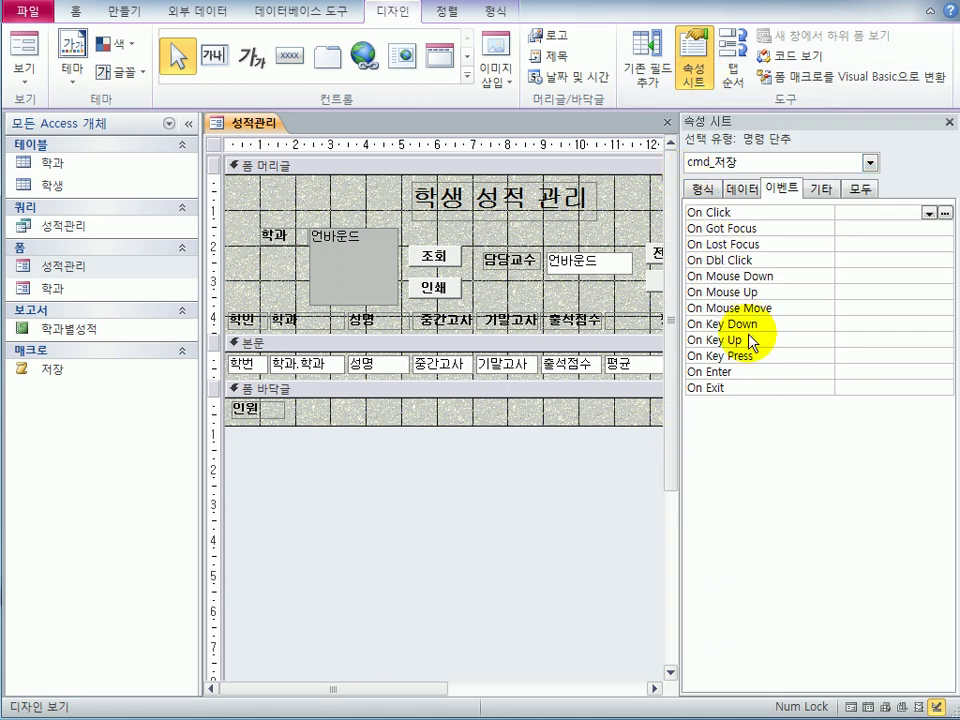
pyautogui.click(857, 213)
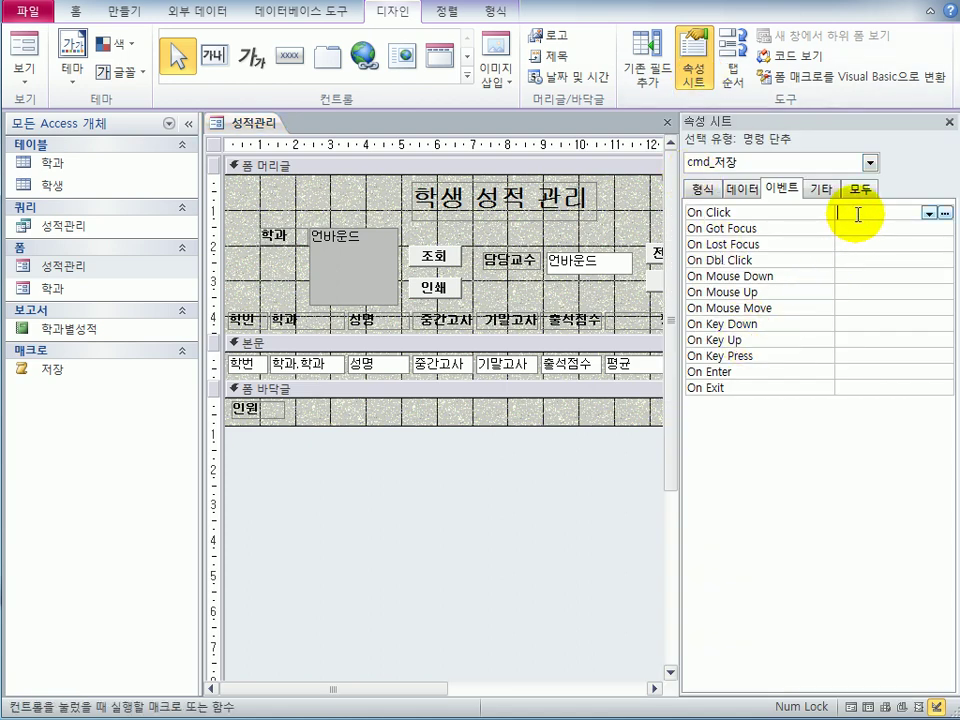
pyautogui.click(930, 214)
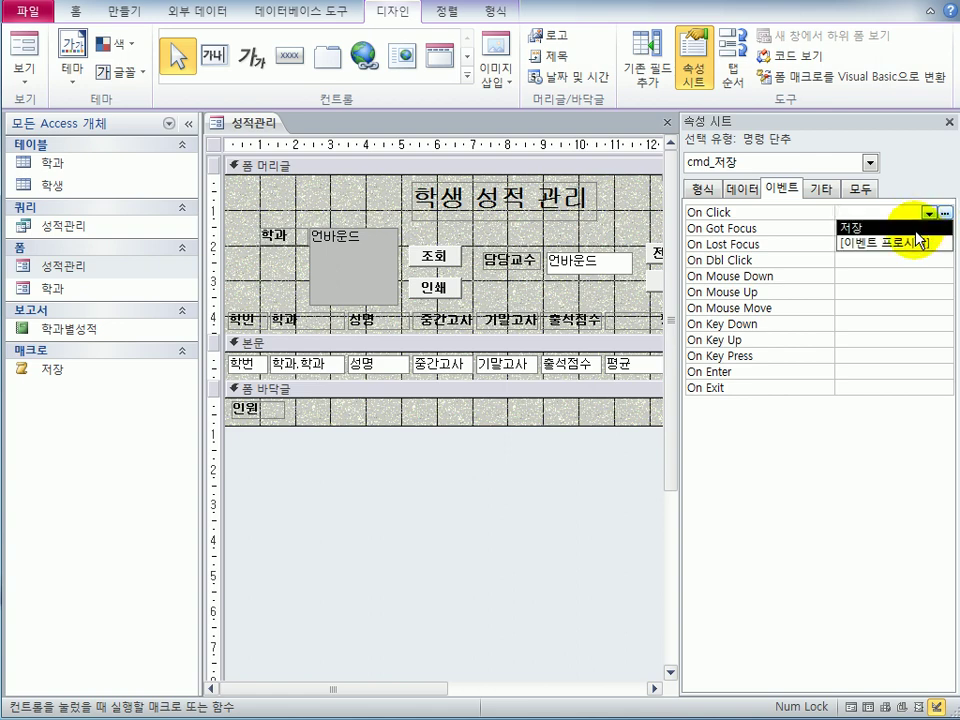
pyautogui.click(911, 229)
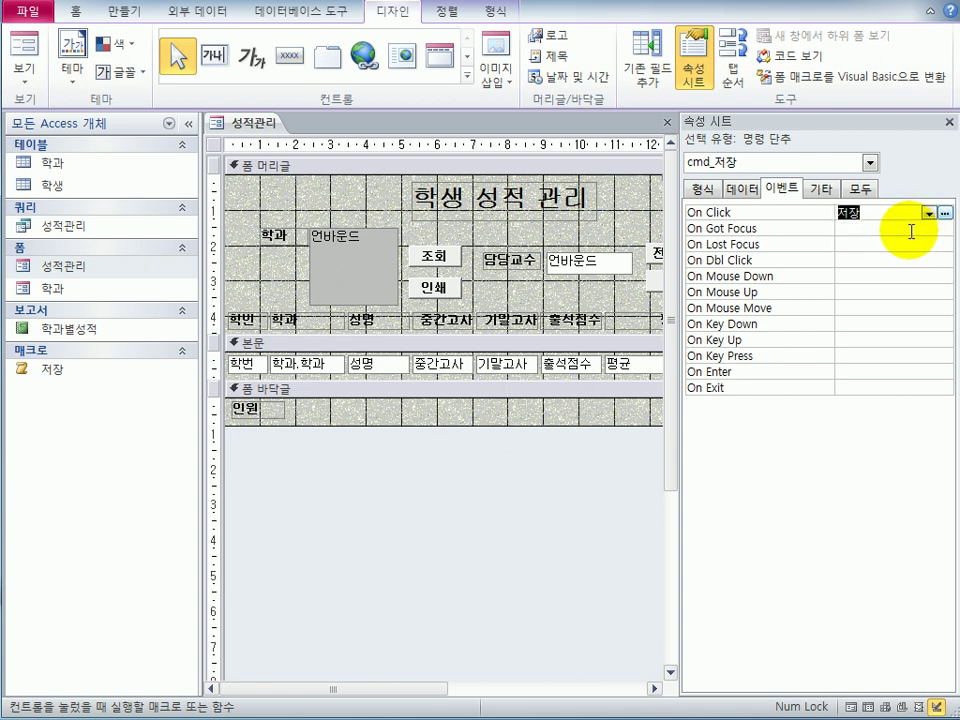
pyautogui.click(461, 528)
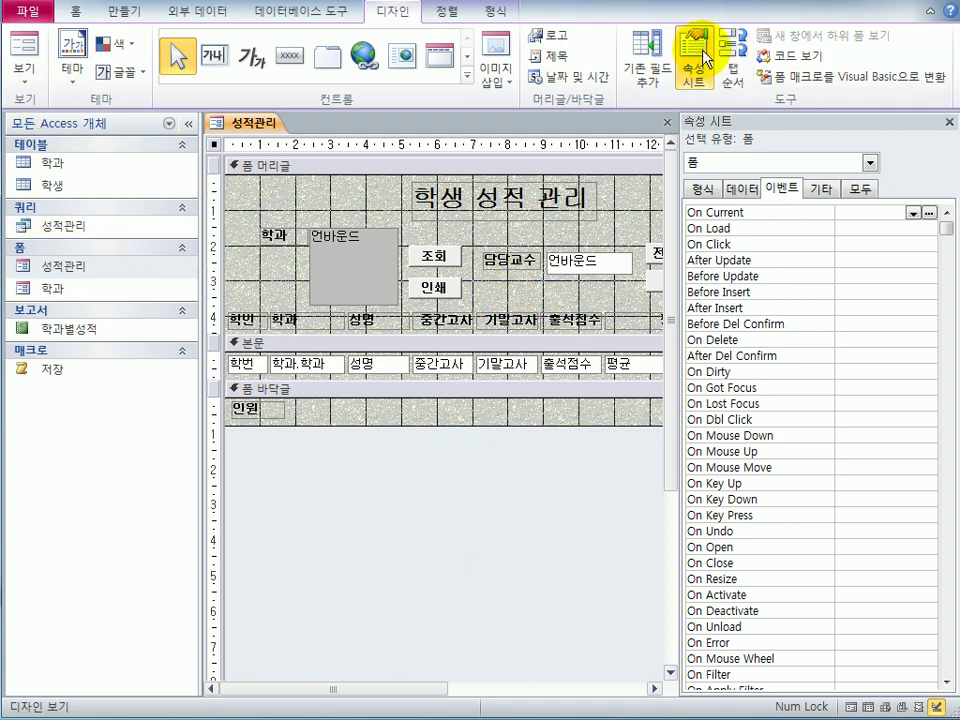
pyautogui.click(665, 122)
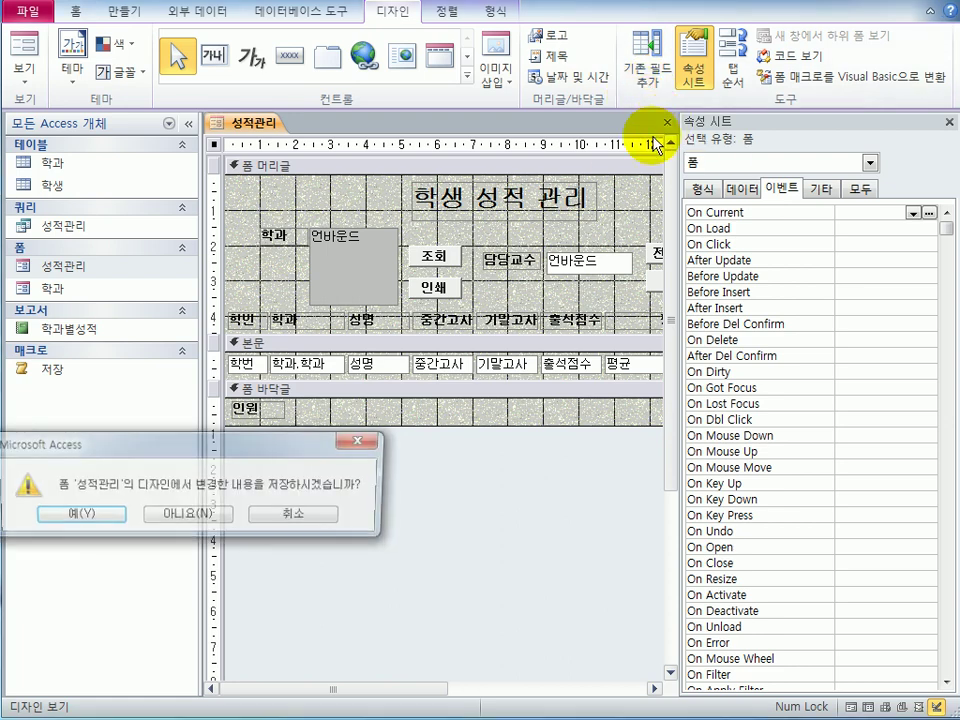
pyautogui.moveTo(256, 453); pyautogui.dragTo(490, 381)
# - Save the 성적관리 form changes and reopen it in design view
pyautogui.click(315, 454)
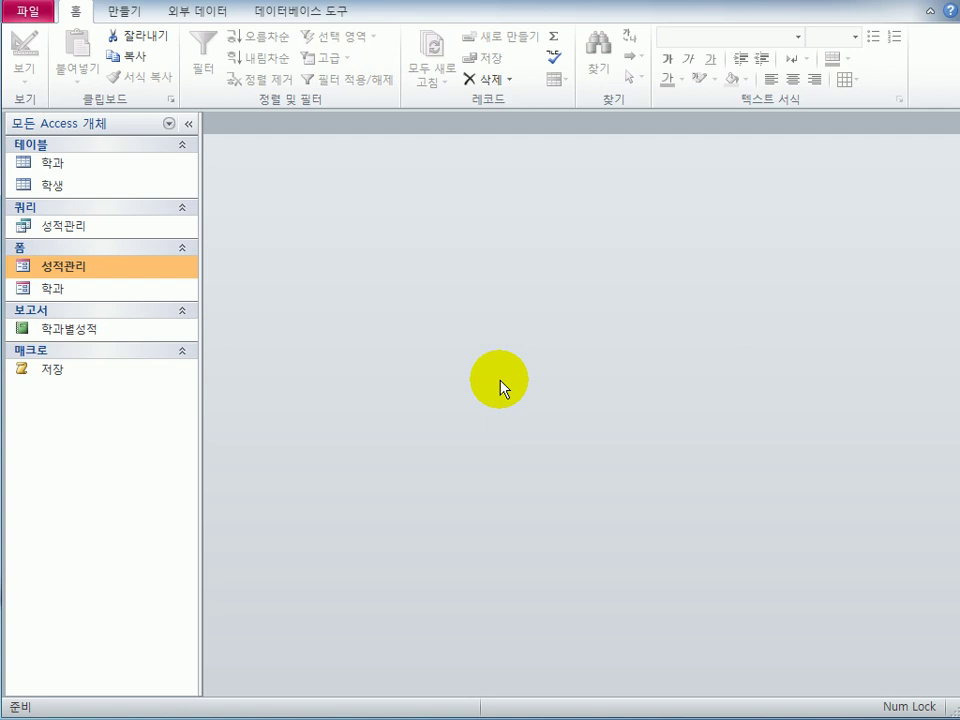
pyautogui.rightClick(89, 272)
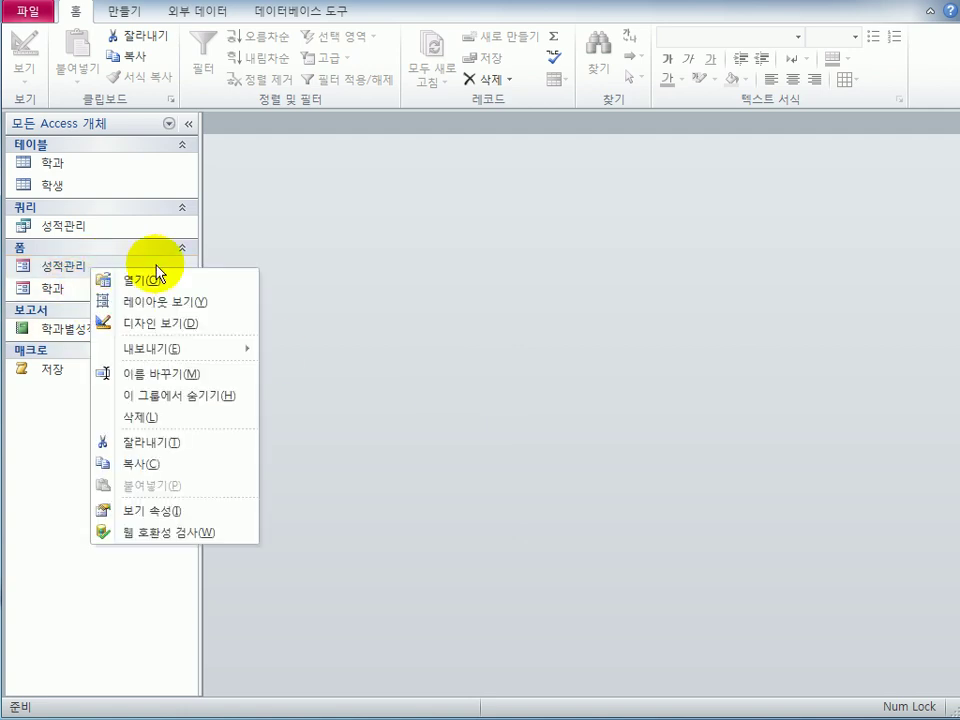
pyautogui.click(181, 333)
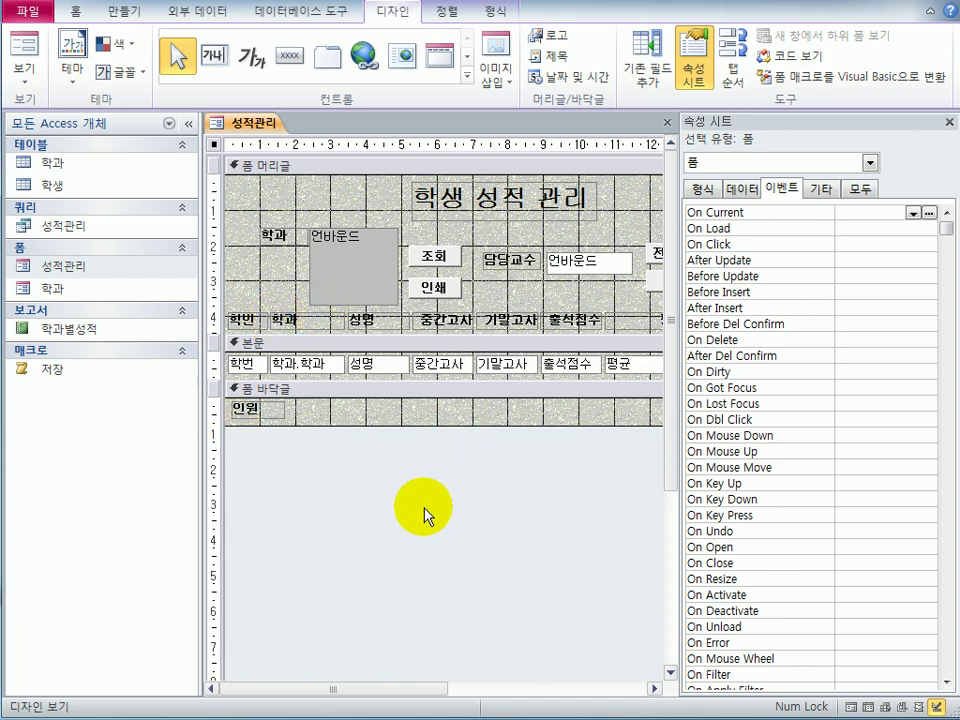
# - Set the form's default view to 연속 폼
pyautogui.click(858, 188)
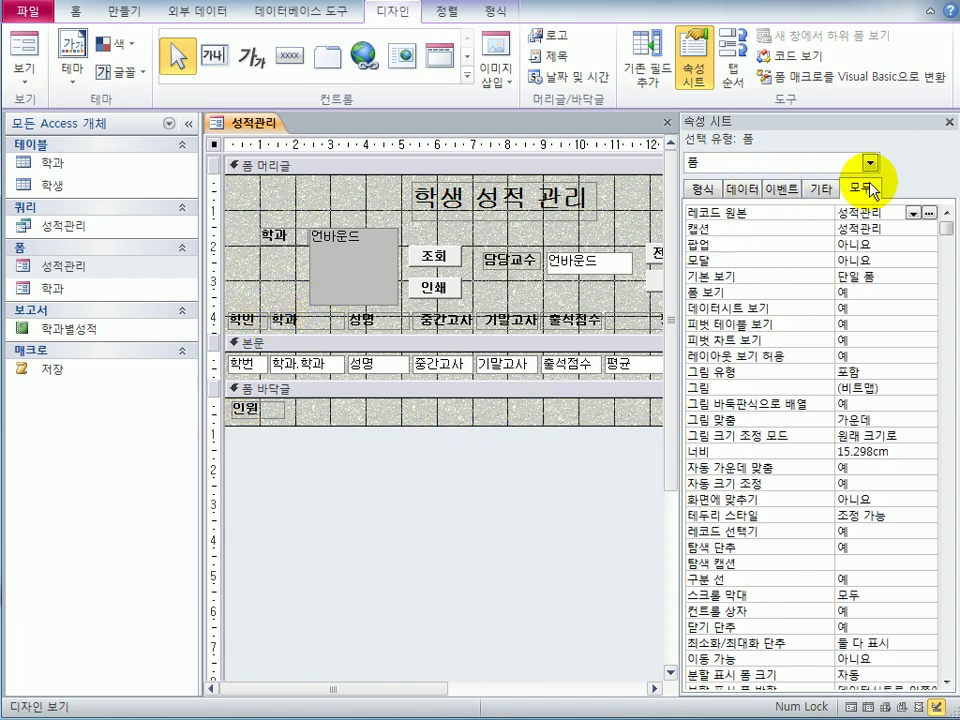
pyautogui.click(888, 279)
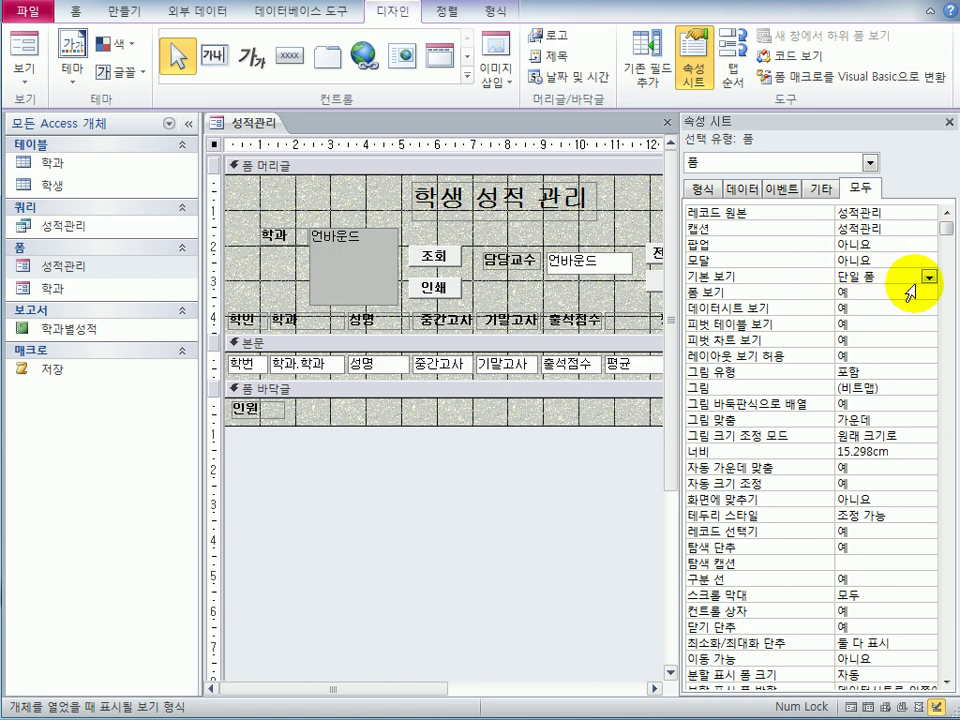
pyautogui.click(928, 279)
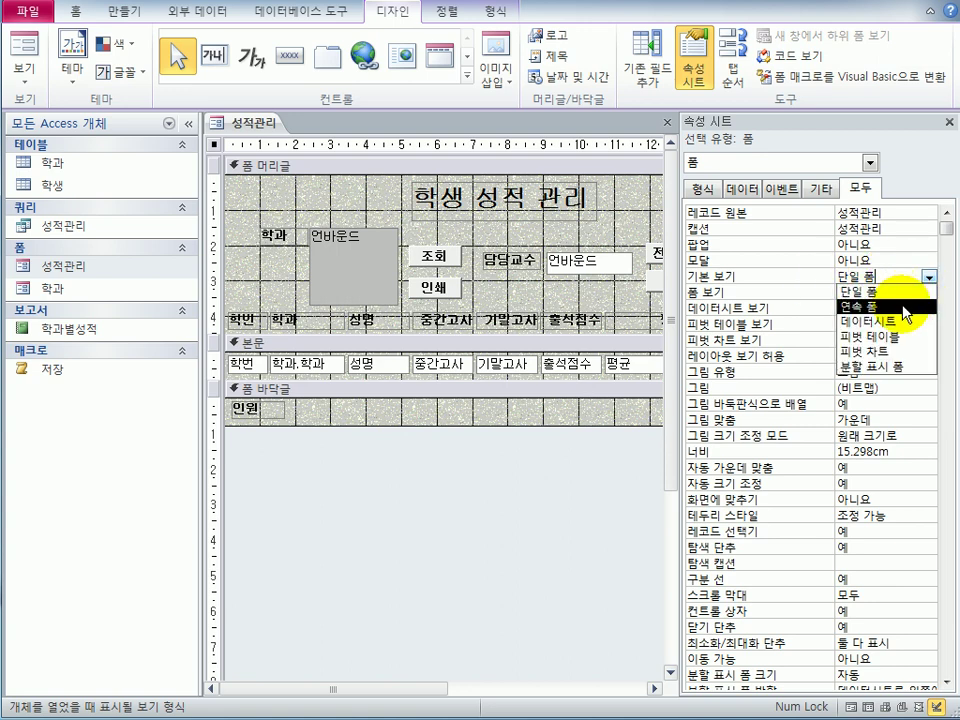
pyautogui.click(905, 305)
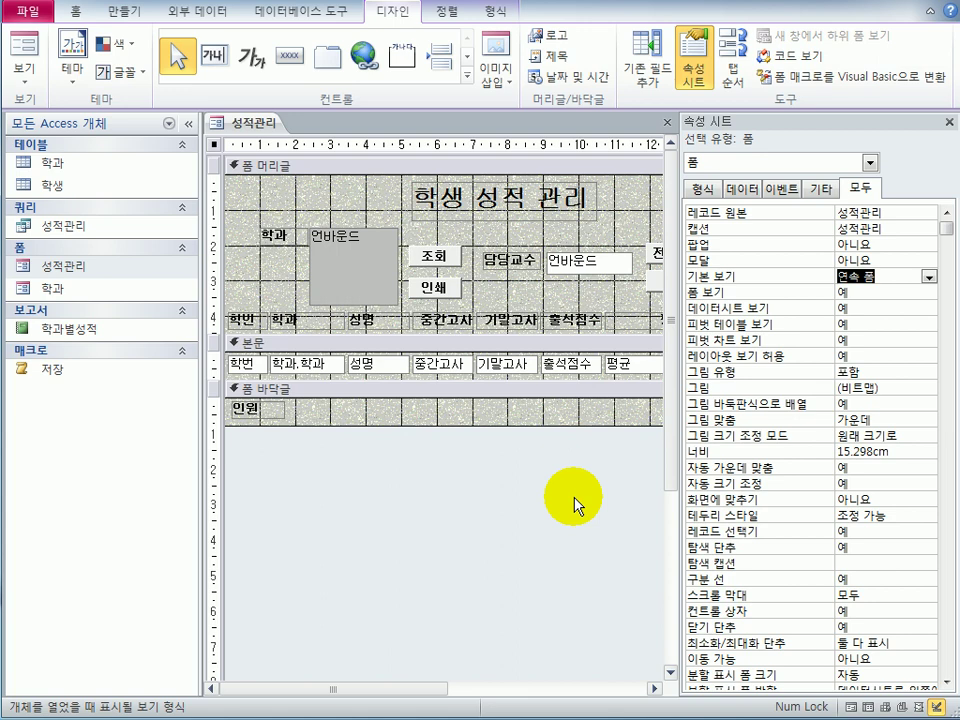
# - Set the form's minimize/maximize buttons to 표시 안 함 and list the form's controls
pyautogui.click(852, 643)
pyautogui.click(929, 643)
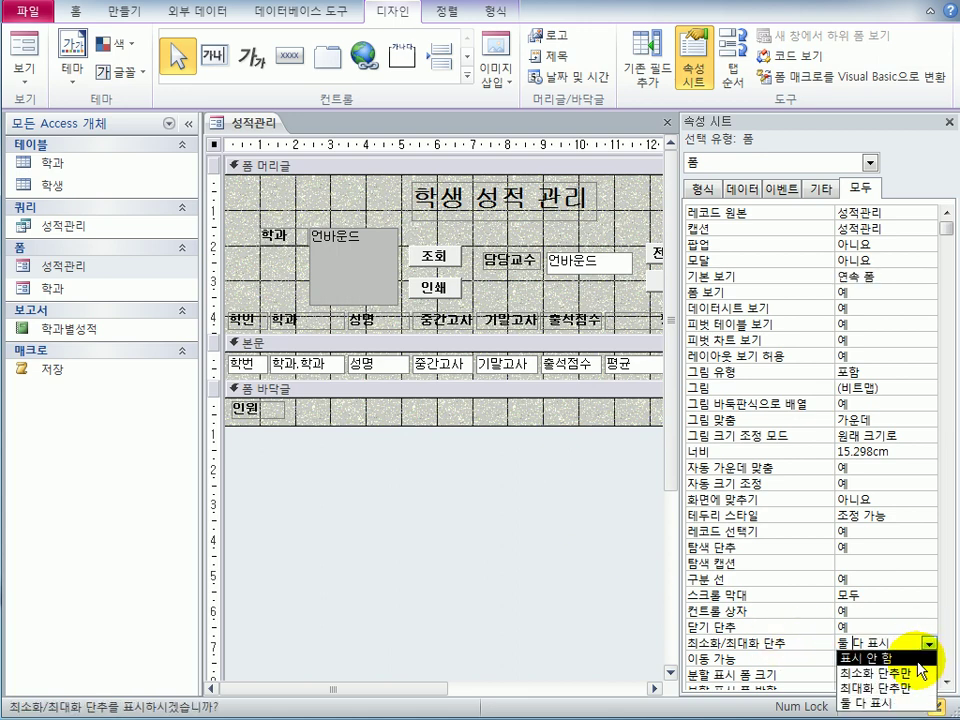
pyautogui.click(918, 659)
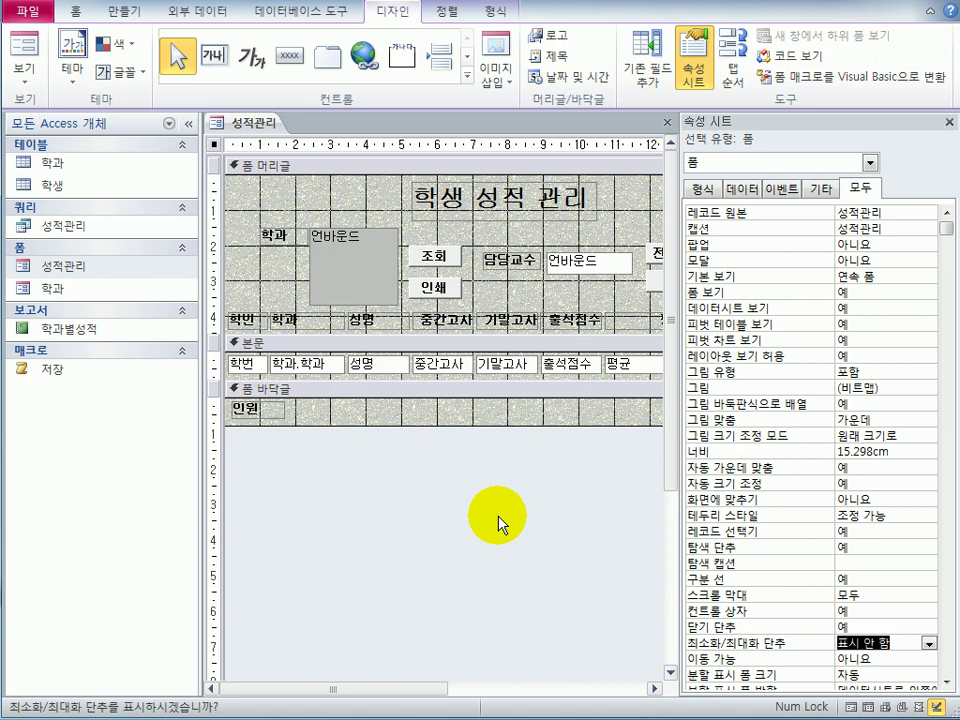
pyautogui.click(871, 163)
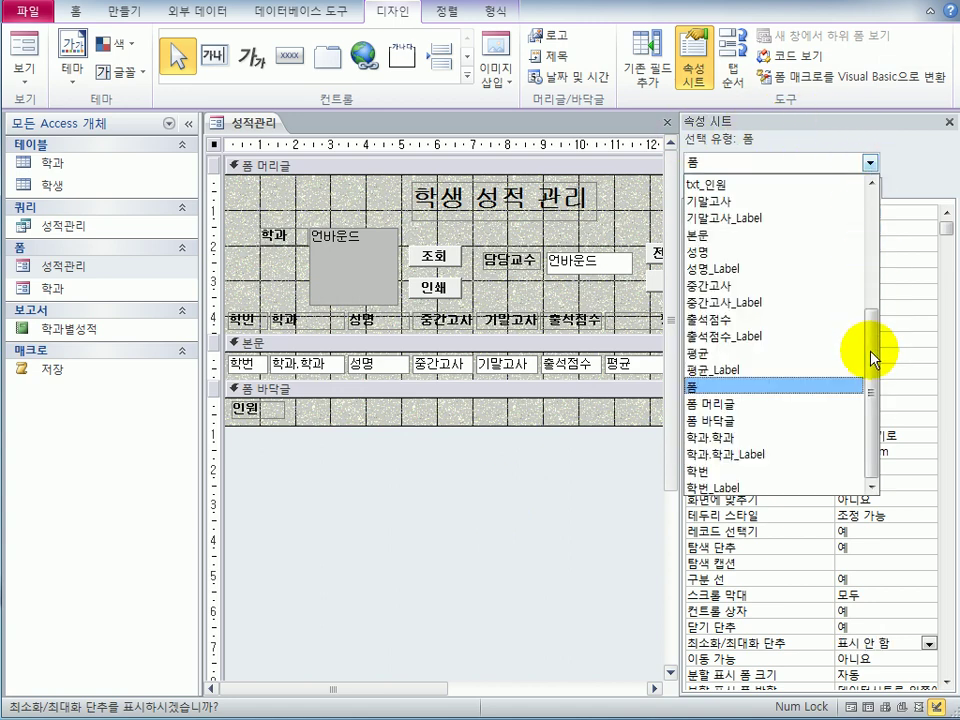
# - Set txt_등급's control source to =IIf([평균]>=80,"A",IIf([평균]>=70,"B","C"))
pyautogui.moveTo(873, 358); pyautogui.dragTo(877, 255)
pyautogui.click(745, 370)
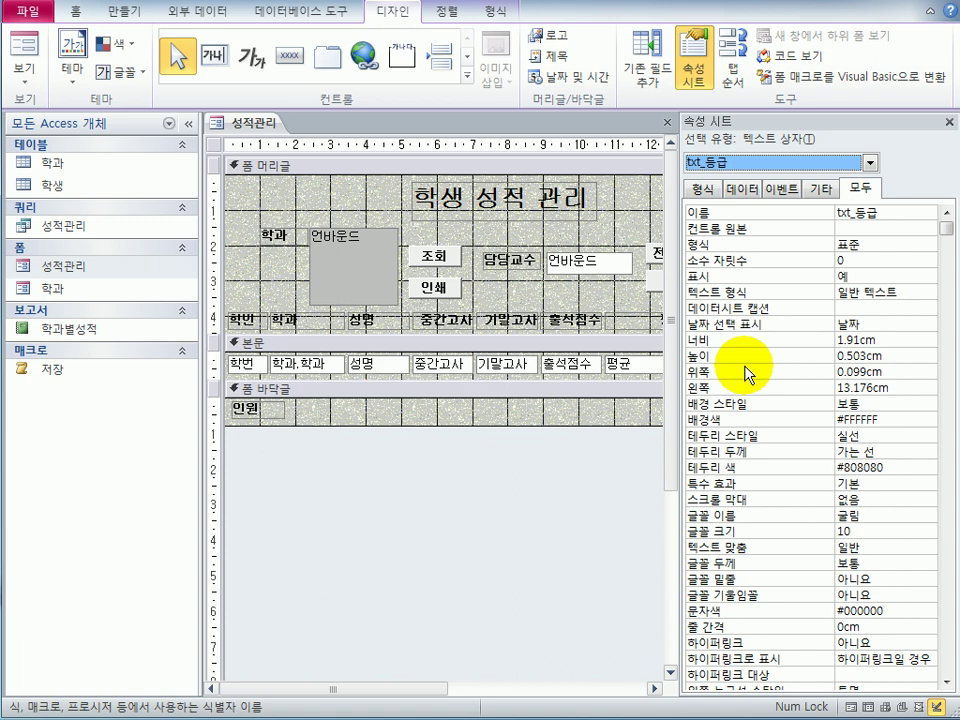
pyautogui.click(882, 229)
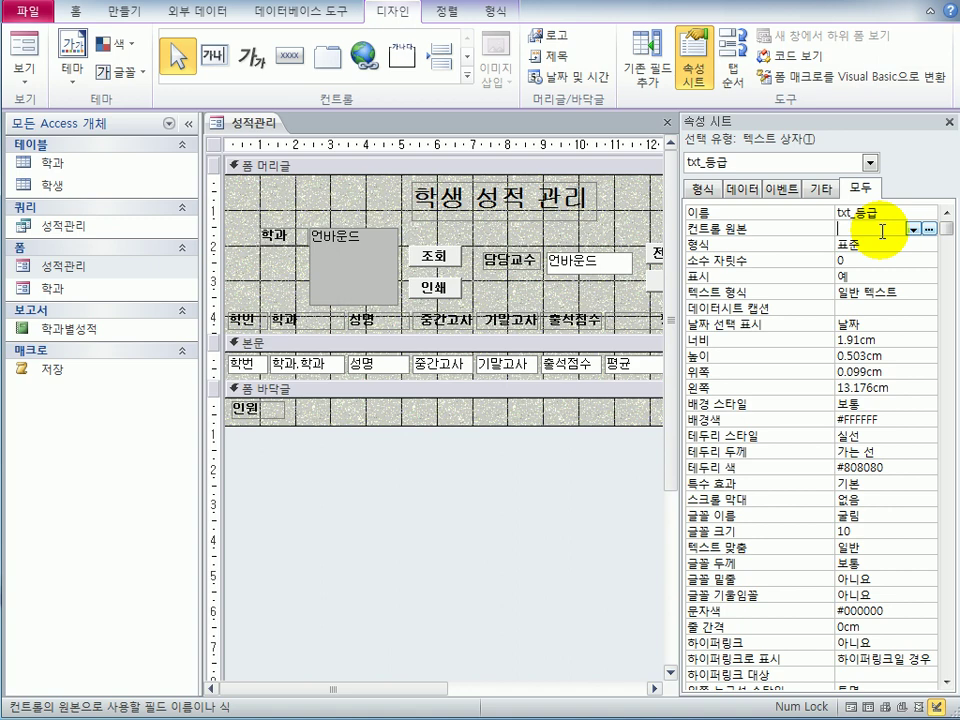
pyautogui.hotkey('shift', 'F2')
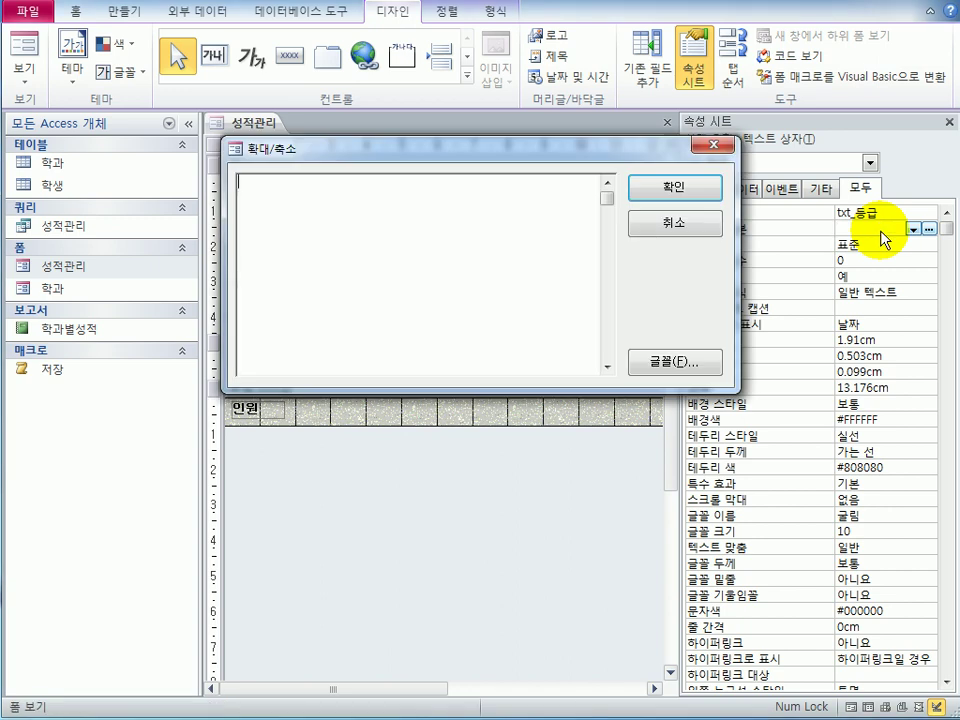
pyautogui.write('=iif([평균]>=80,"')
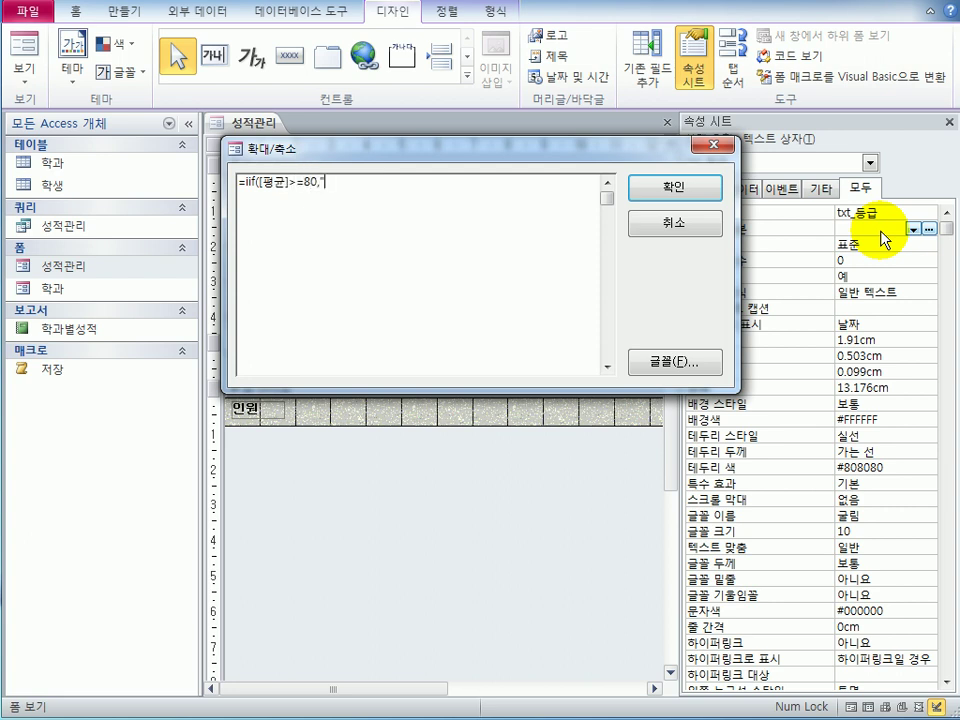
pyautogui.write('A",iif([평균]>=70')
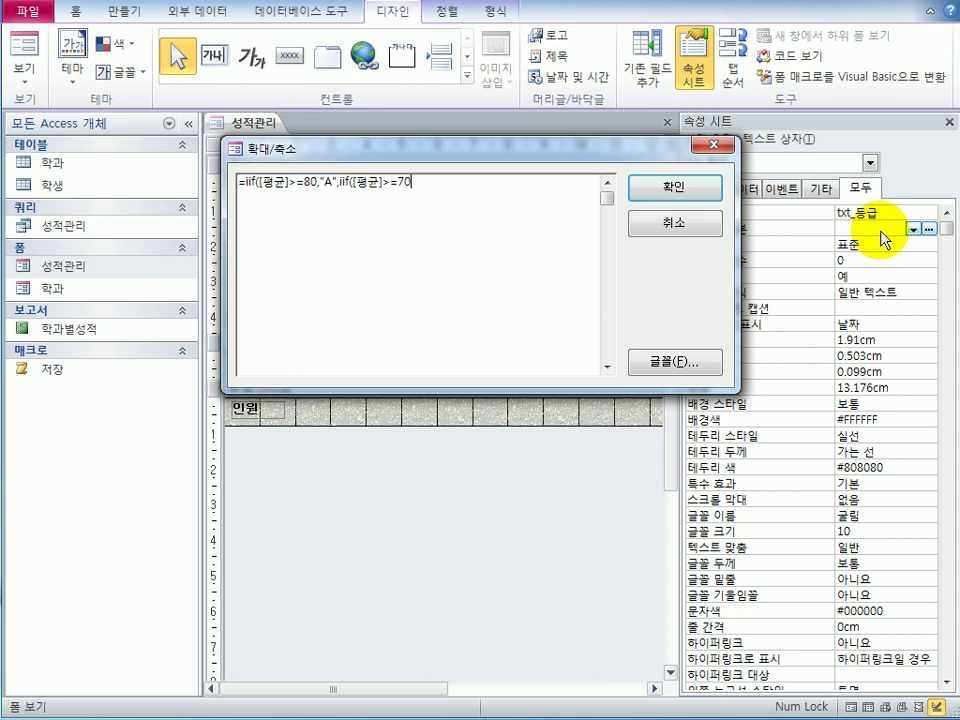
pyautogui.write(',"B","')
pyautogui.write('C"))')
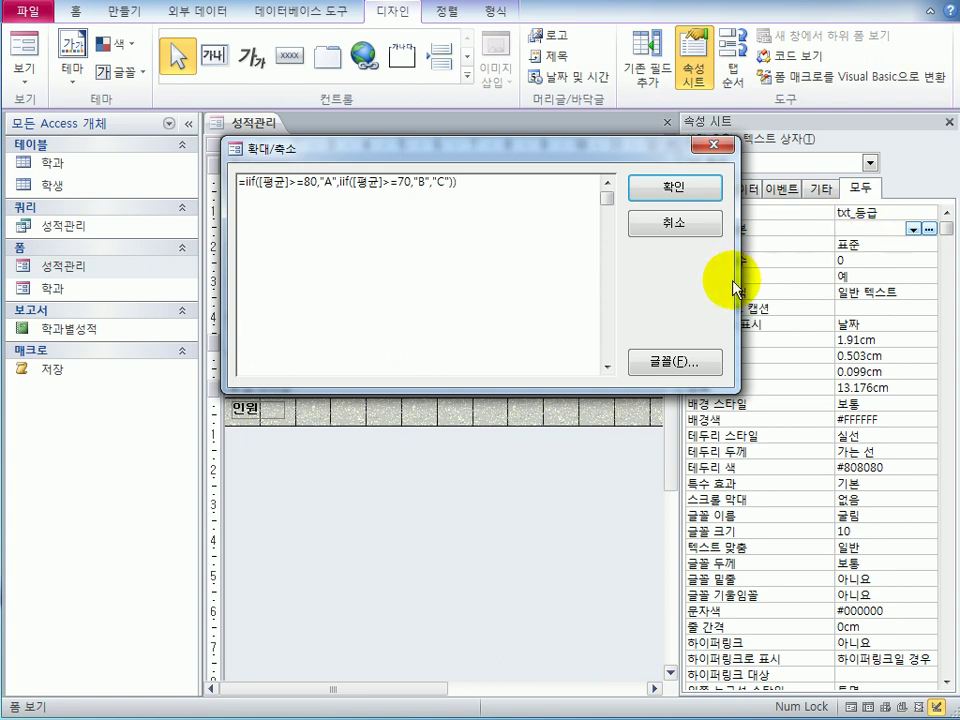
pyautogui.click(647, 189)
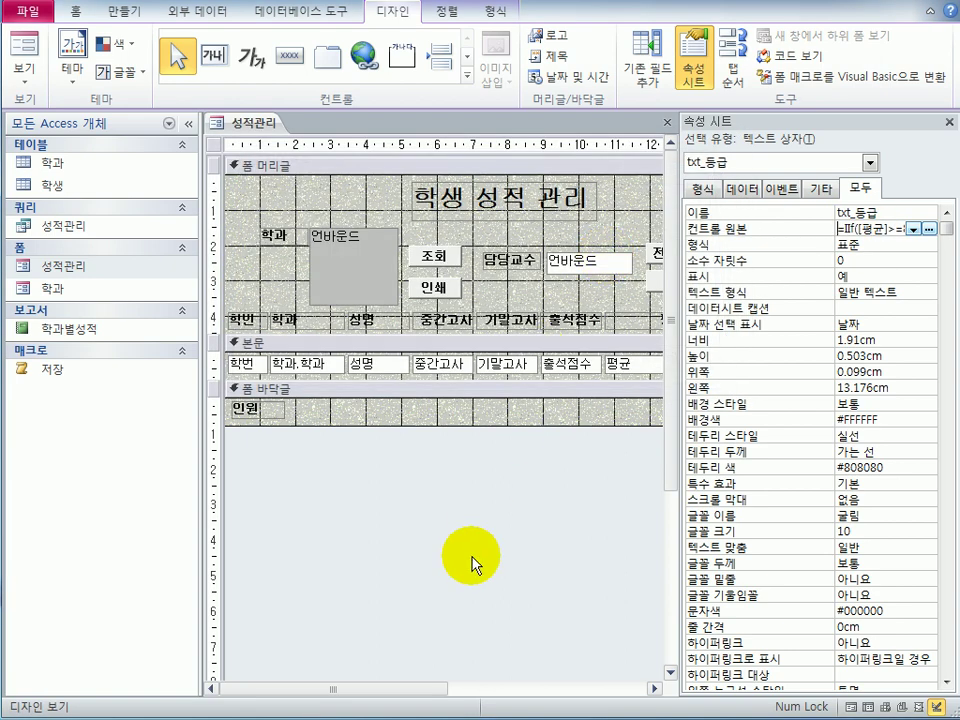
pyautogui.click(22, 50)
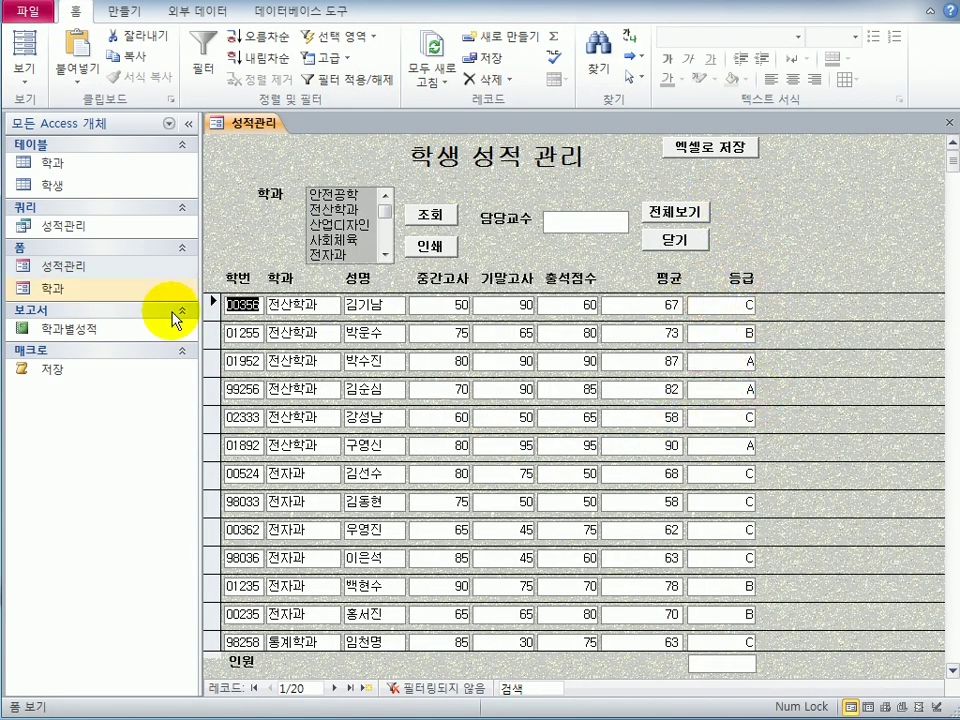
pyautogui.click(20, 68)
pyautogui.click(88, 309)
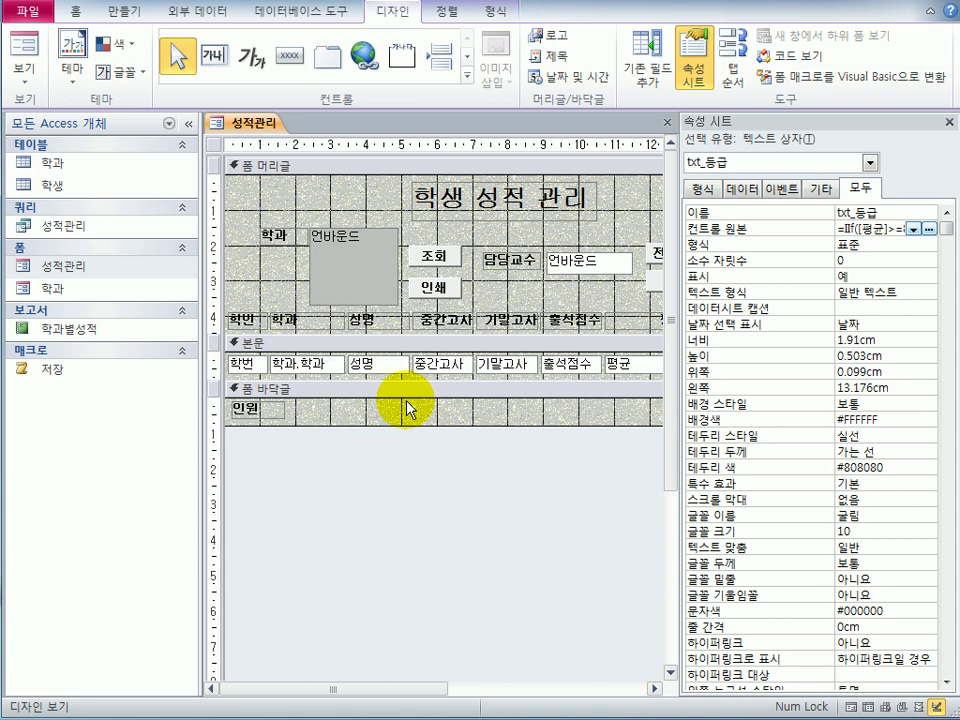
# - Set the txt_인원 footer box's control source to =Format(Count(*),"총원 #명")
pyautogui.click(870, 168)
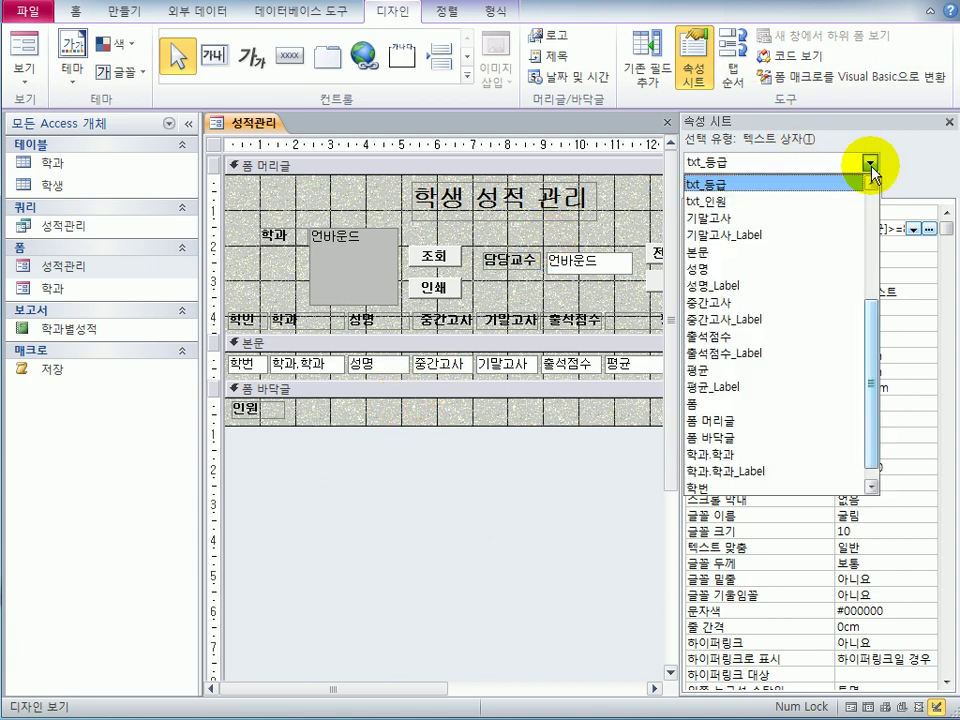
pyautogui.click(826, 201)
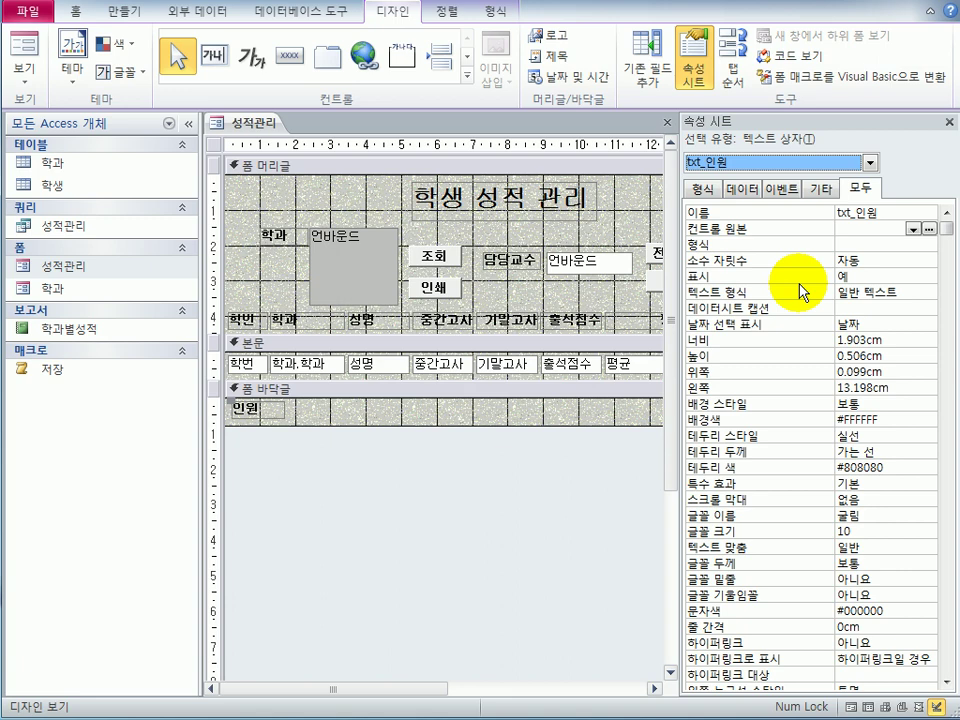
pyautogui.click(857, 229)
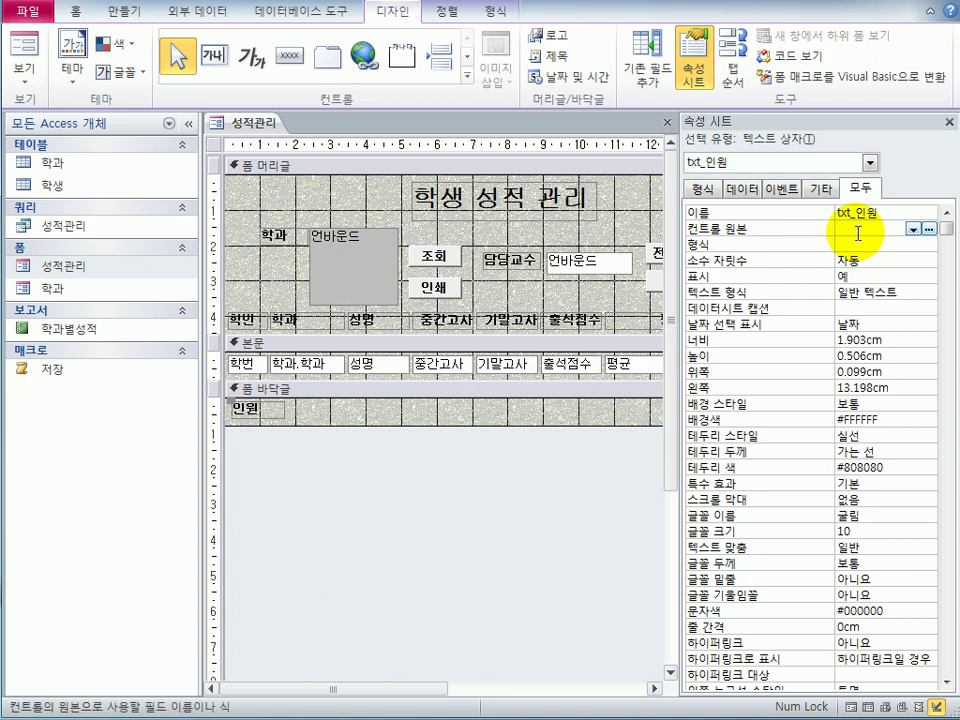
pyautogui.hotkey('shift', 'F2')
pyautogui.write('=')
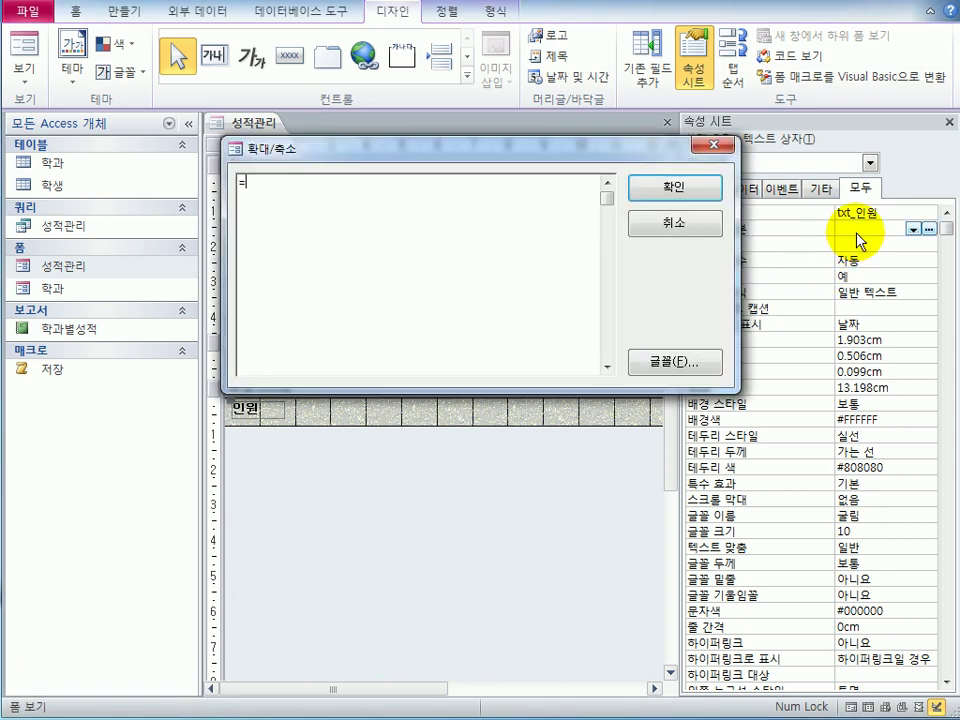
pyautogui.write('fo')
pyautogui.write('rma')
pyautogui.write('t(')
pyautogui.write('count')
pyautogui.write('(*)')
pyautogui.write(',')
pyautogui.write('"총오')
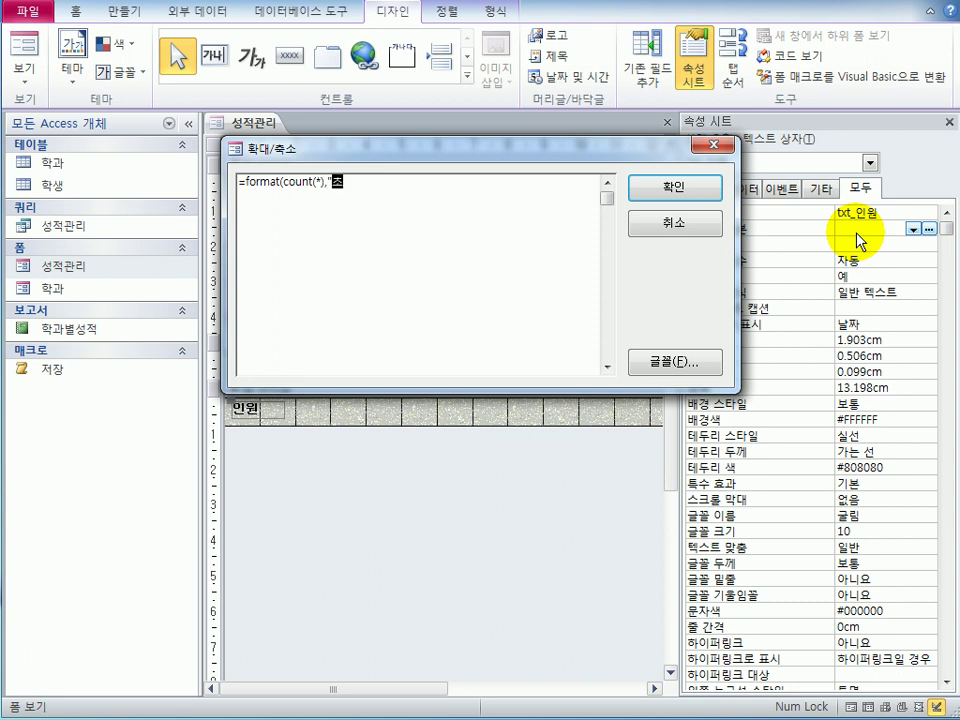
pyautogui.write('원 #명")')
pyautogui.click(720, 195)
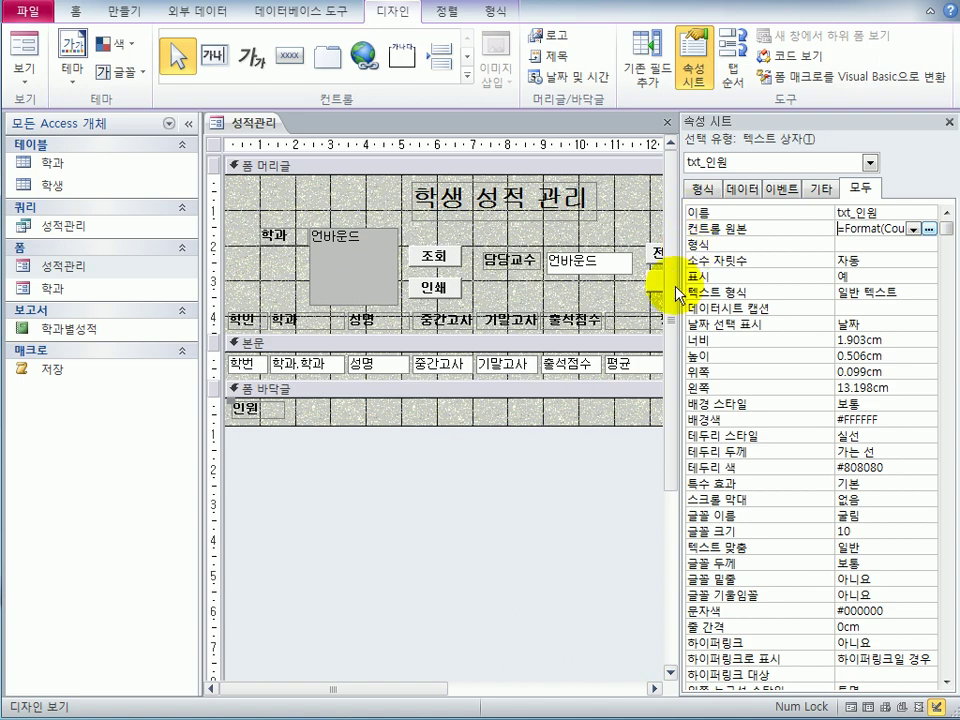
pyautogui.click(22, 52)
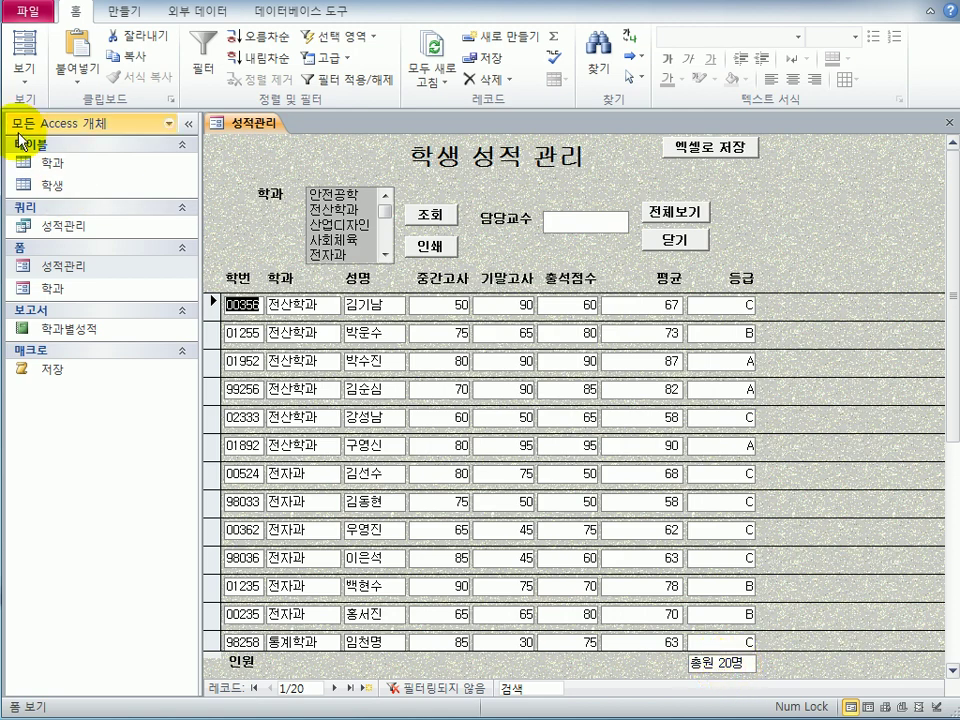
pyautogui.click(18, 88)
pyautogui.click(78, 320)
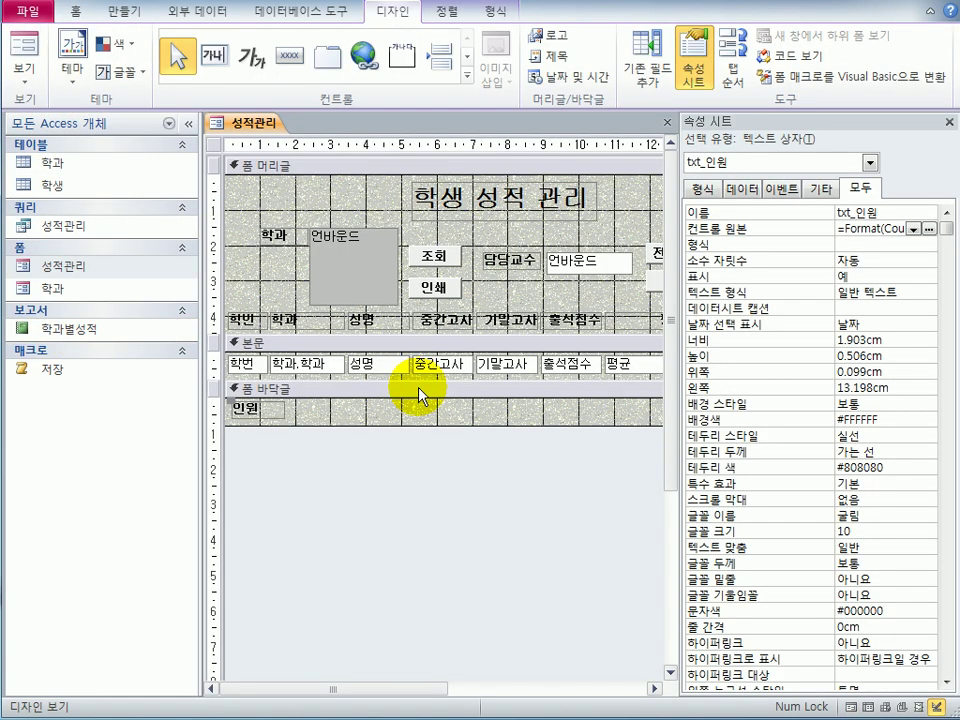
# - Reorder the form header's tab stops: cmd_저장 first, then cmd_인쇄 and txt_담당교수 ahead of cmd_전체보기
pyautogui.click(731, 82)
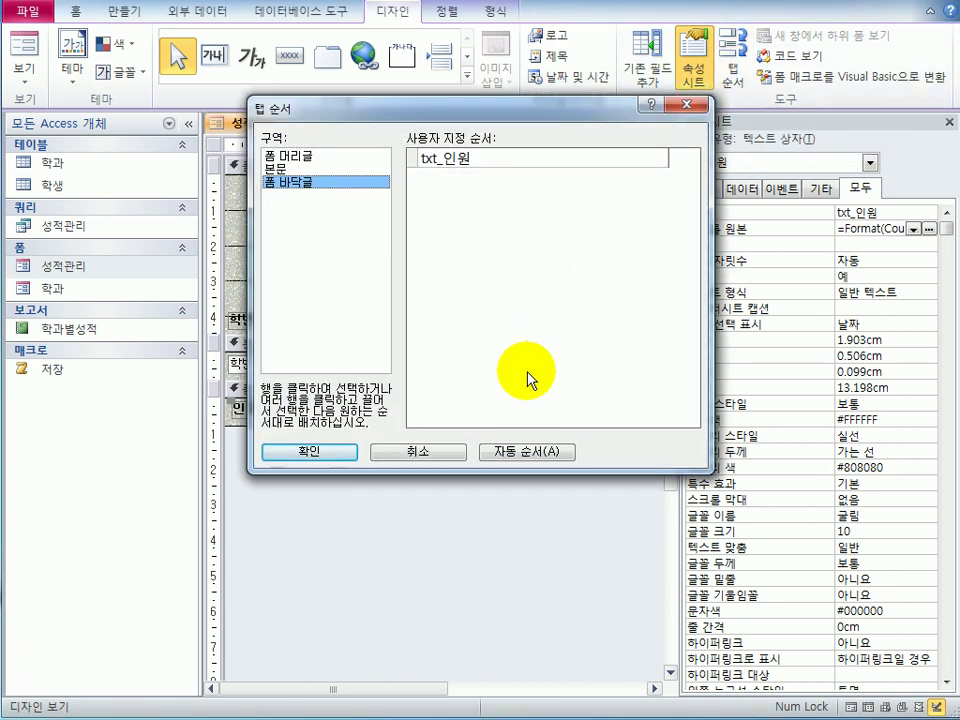
pyautogui.click(328, 157)
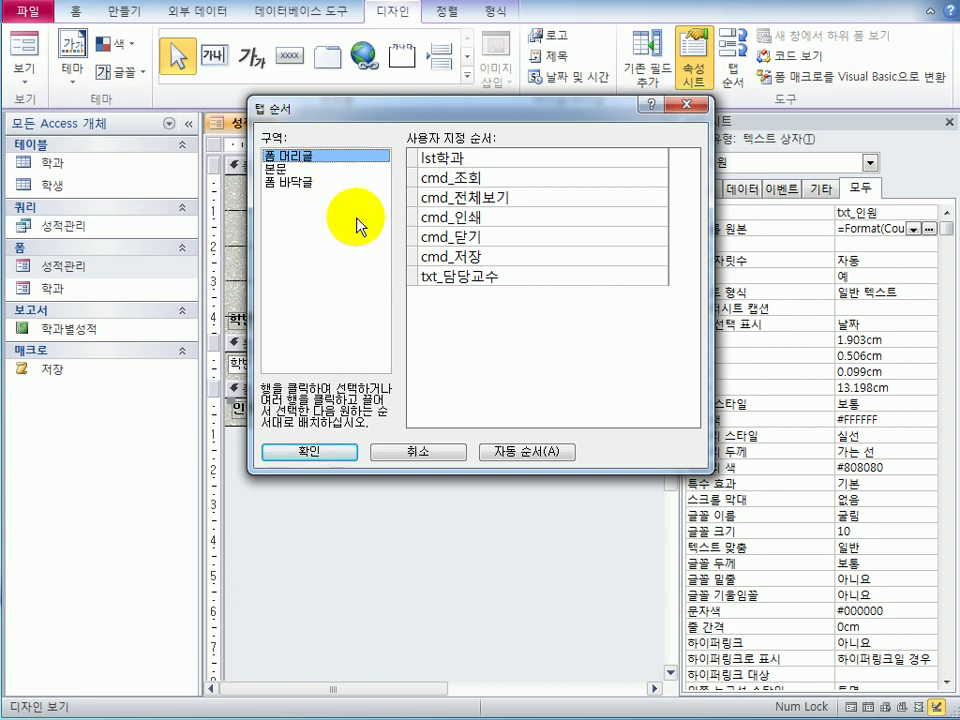
pyautogui.click(412, 257)
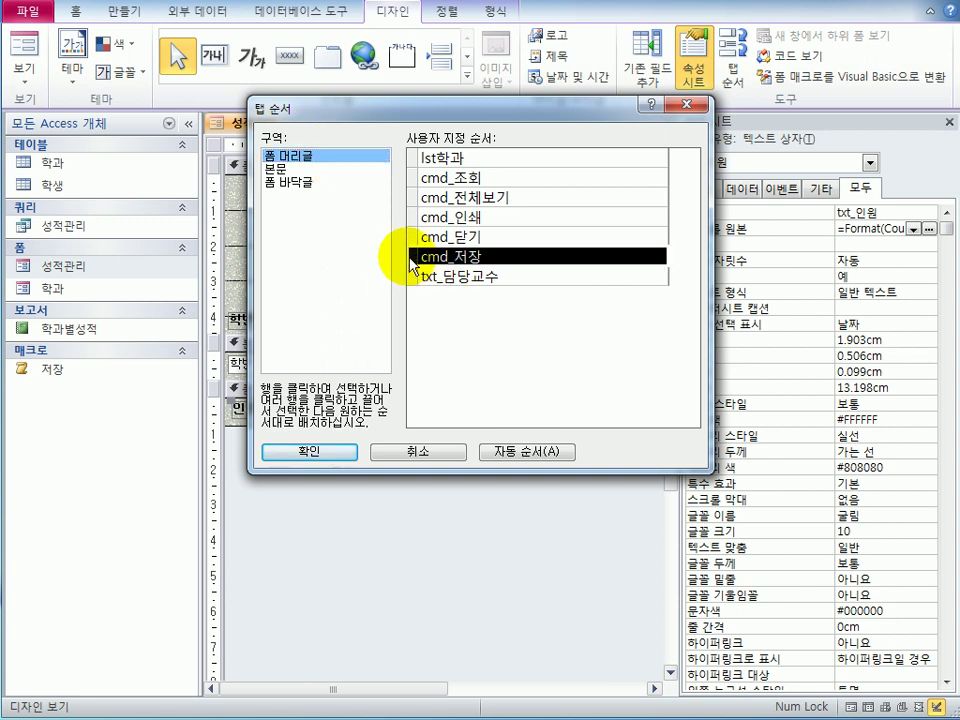
pyautogui.moveTo(405, 257); pyautogui.dragTo(414, 157)
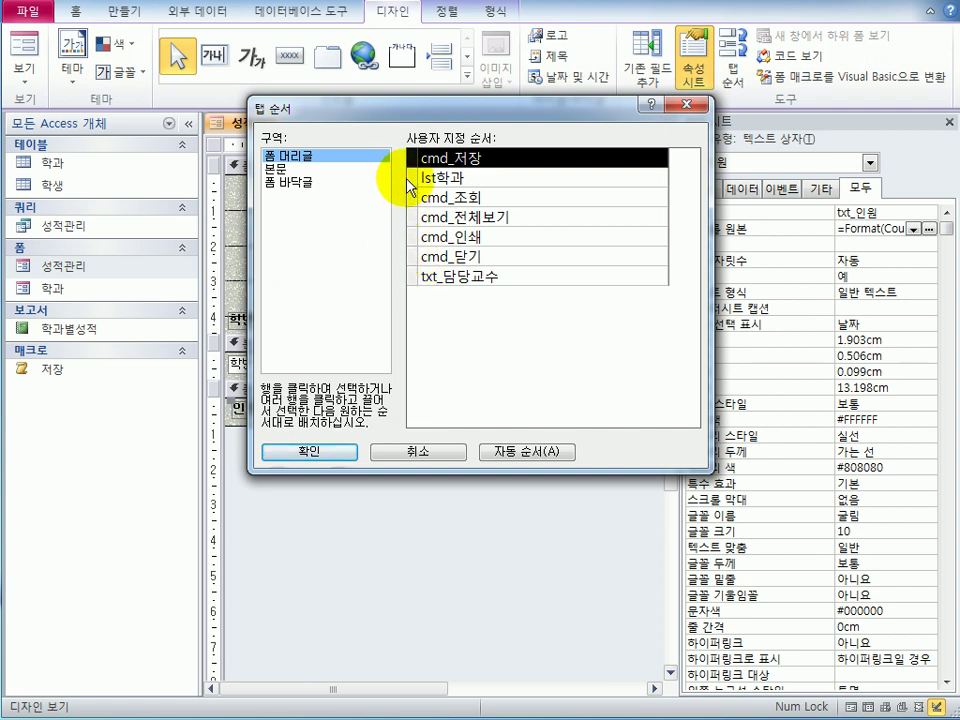
pyautogui.click(410, 237)
pyautogui.moveTo(410, 237); pyautogui.dragTo(411, 216)
pyautogui.moveTo(412, 276); pyautogui.dragTo(411, 242)
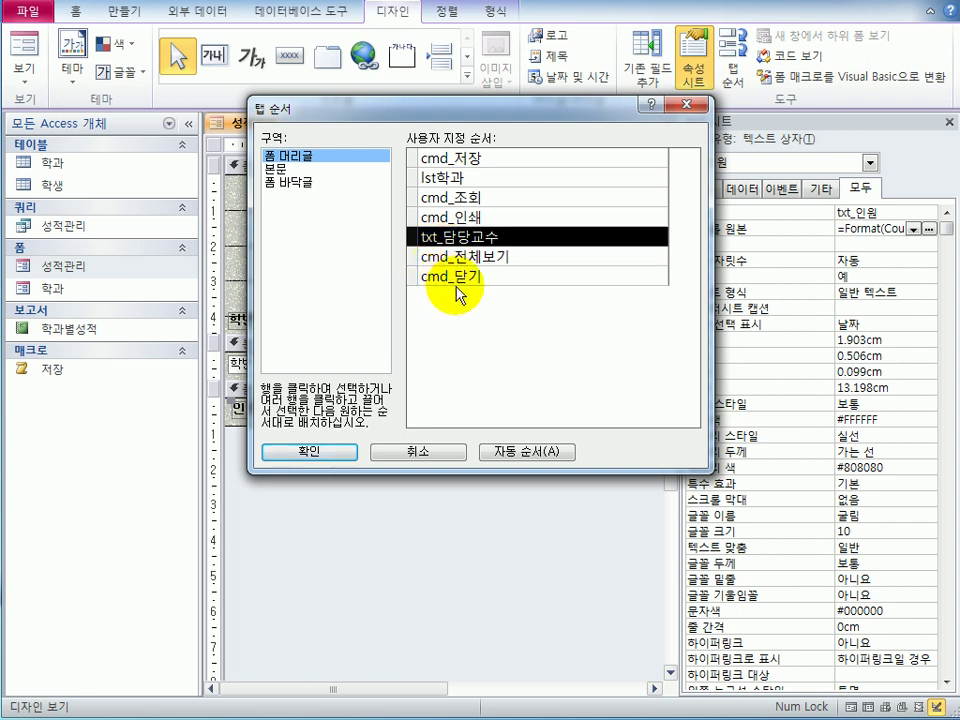
pyautogui.click(332, 457)
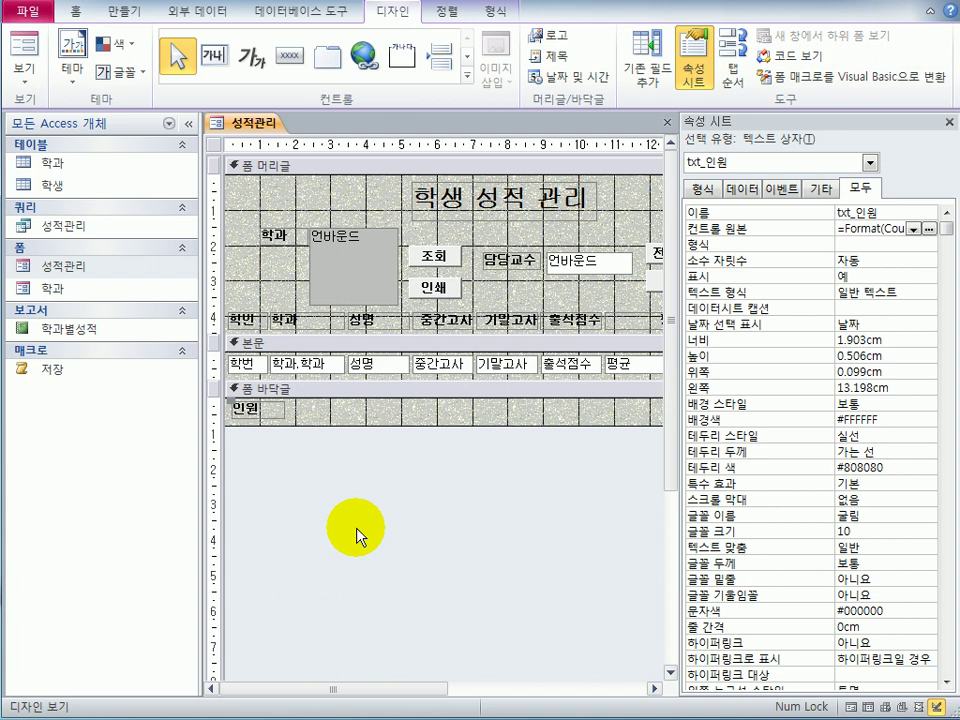
# - Close the 성적관리 form and save its design changes
pyautogui.click(668, 128)
pyautogui.moveTo(235, 435); pyautogui.dragTo(545, 440)
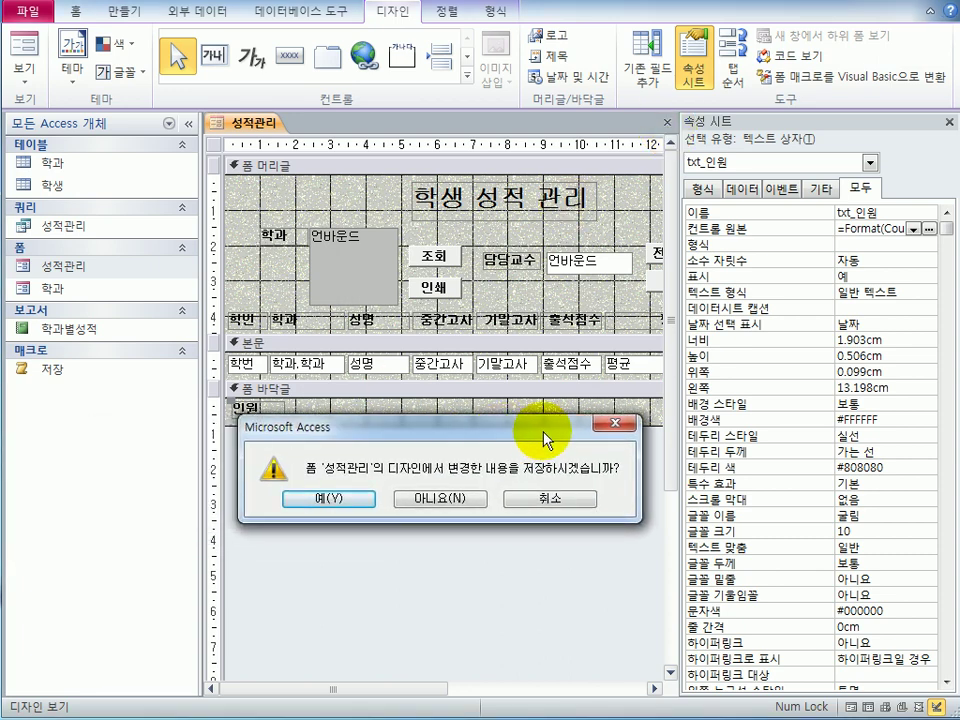
pyautogui.click(350, 499)
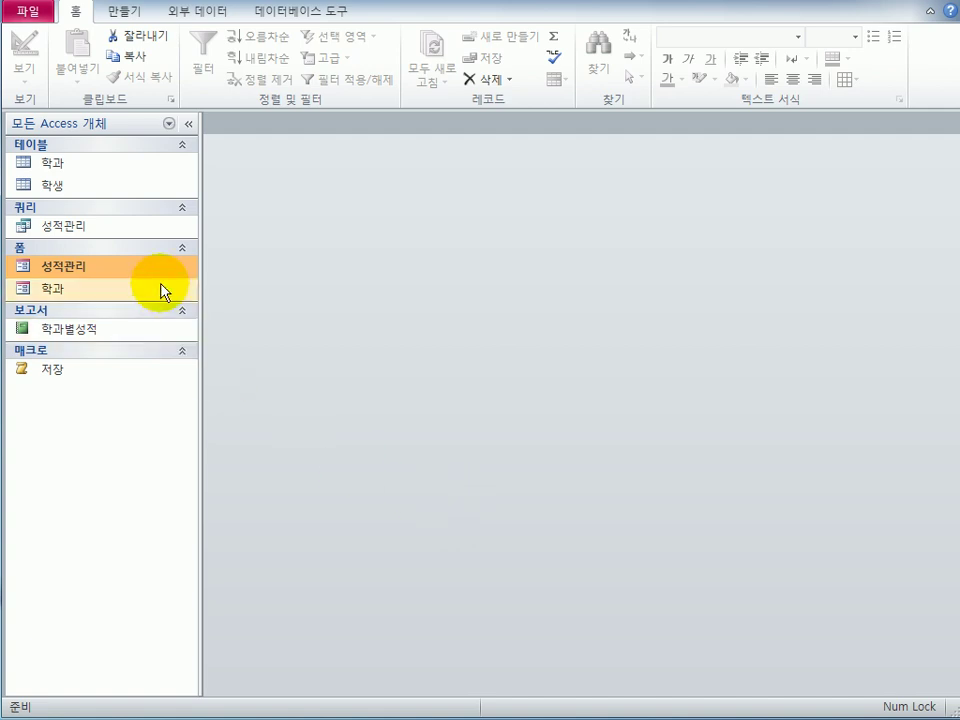
# - Reopen the 성적관리 form in design view
pyautogui.rightClick(140, 272)
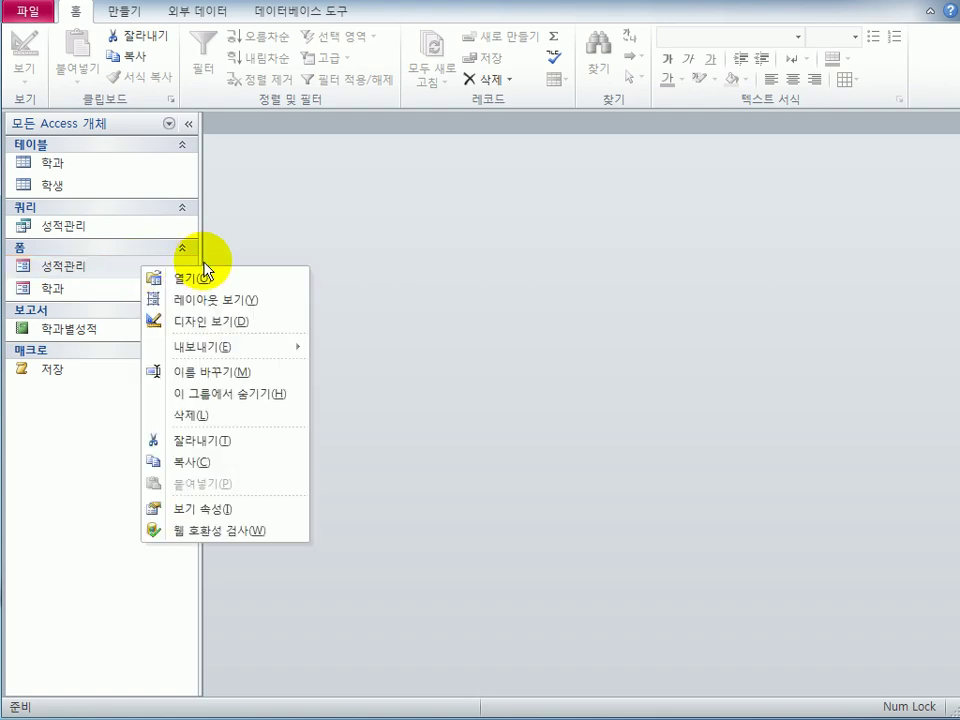
pyautogui.click(228, 320)
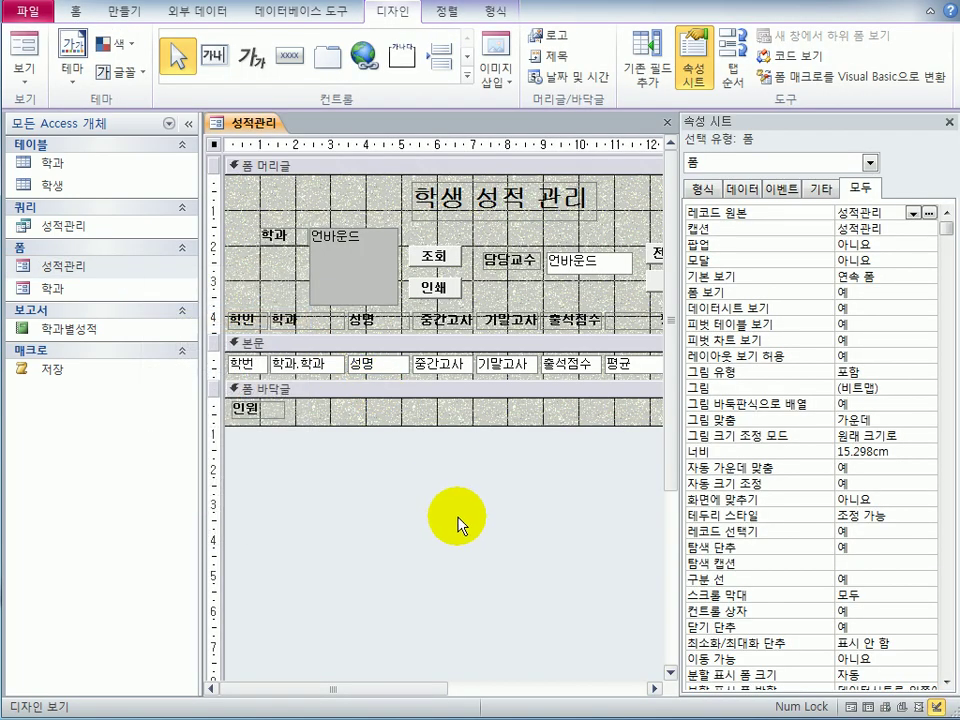
pyautogui.moveTo(429, 688); pyautogui.dragTo(499, 688)
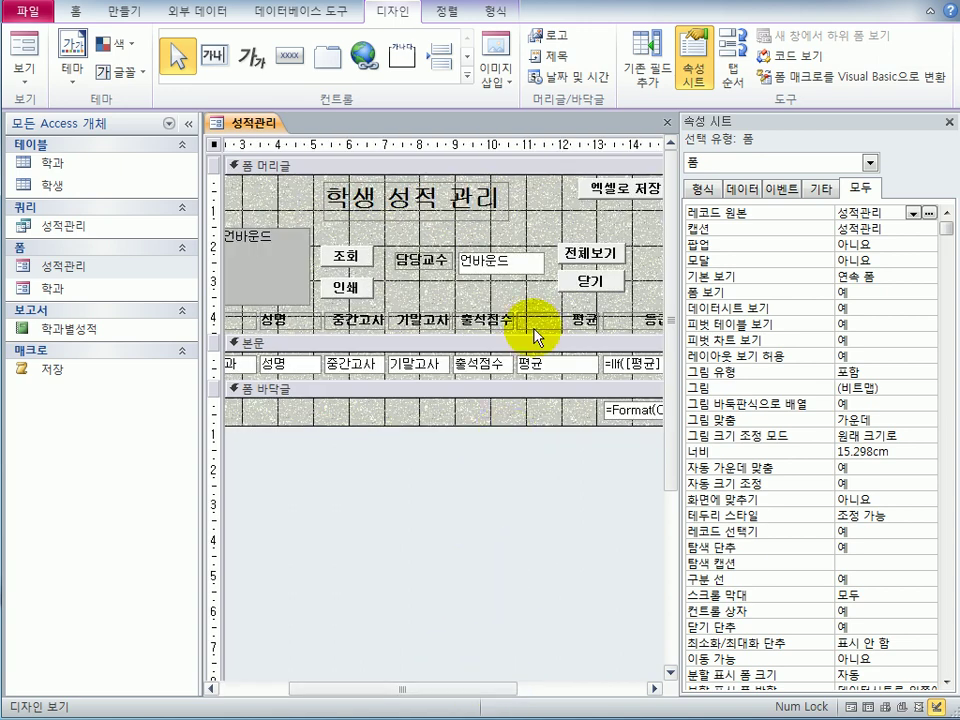
# - Set the 전체보기 button's On Click event to an event procedure and open its code
pyautogui.click(586, 253)
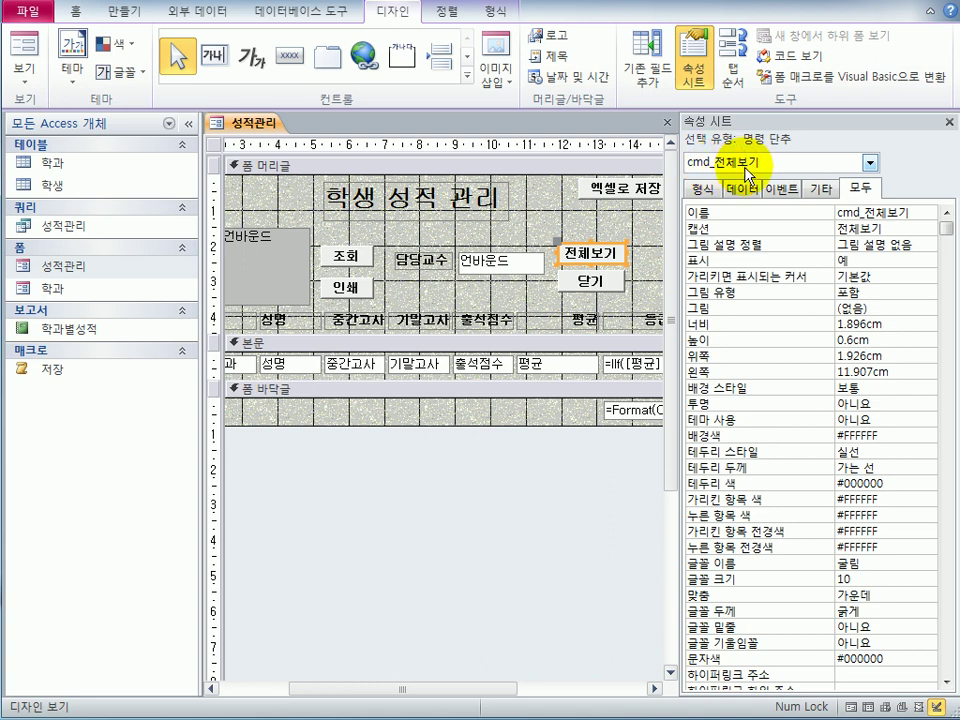
pyautogui.click(780, 190)
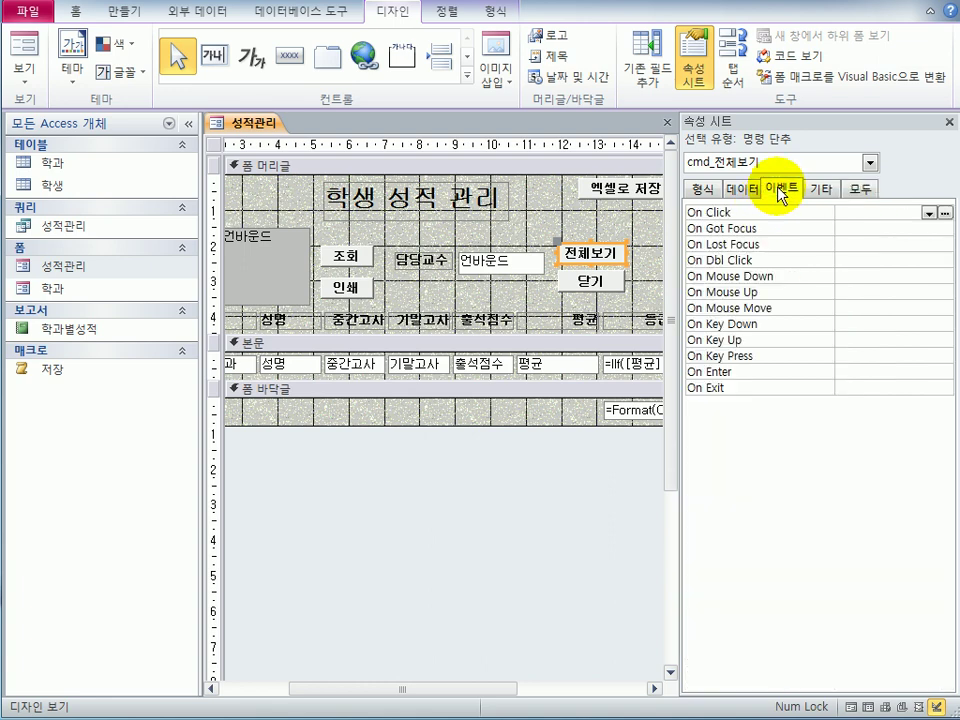
pyautogui.click(860, 214)
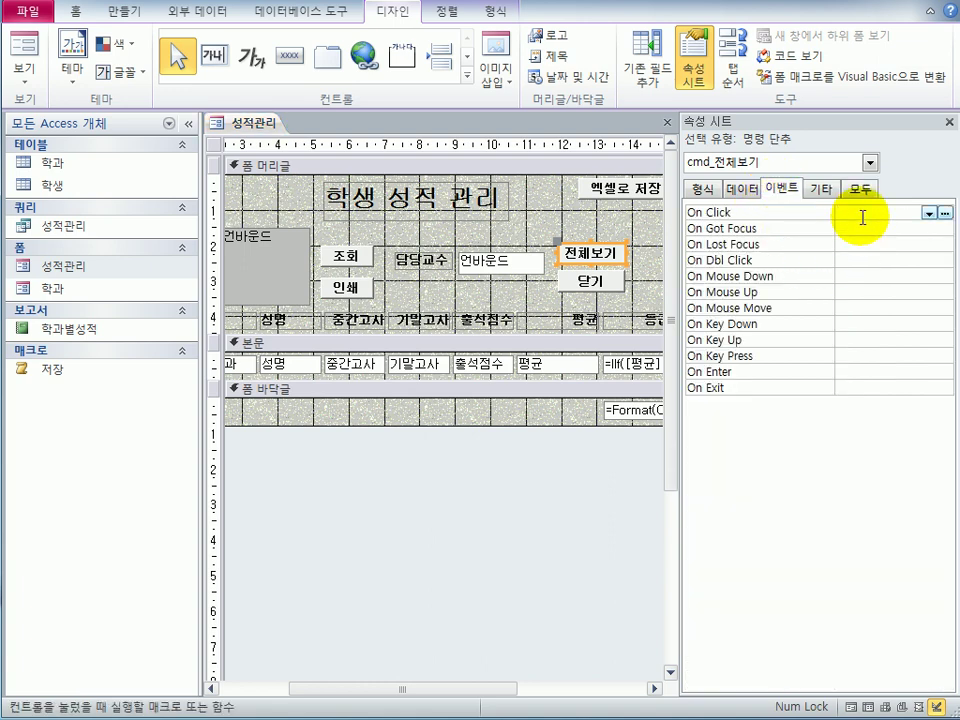
pyautogui.click(929, 213)
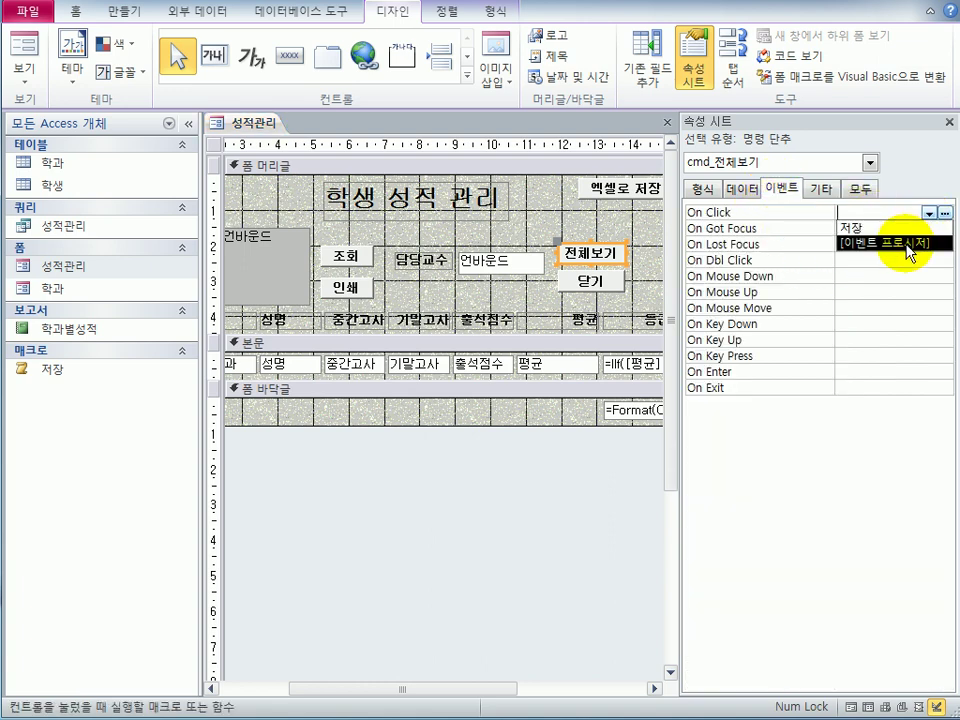
pyautogui.click(906, 243)
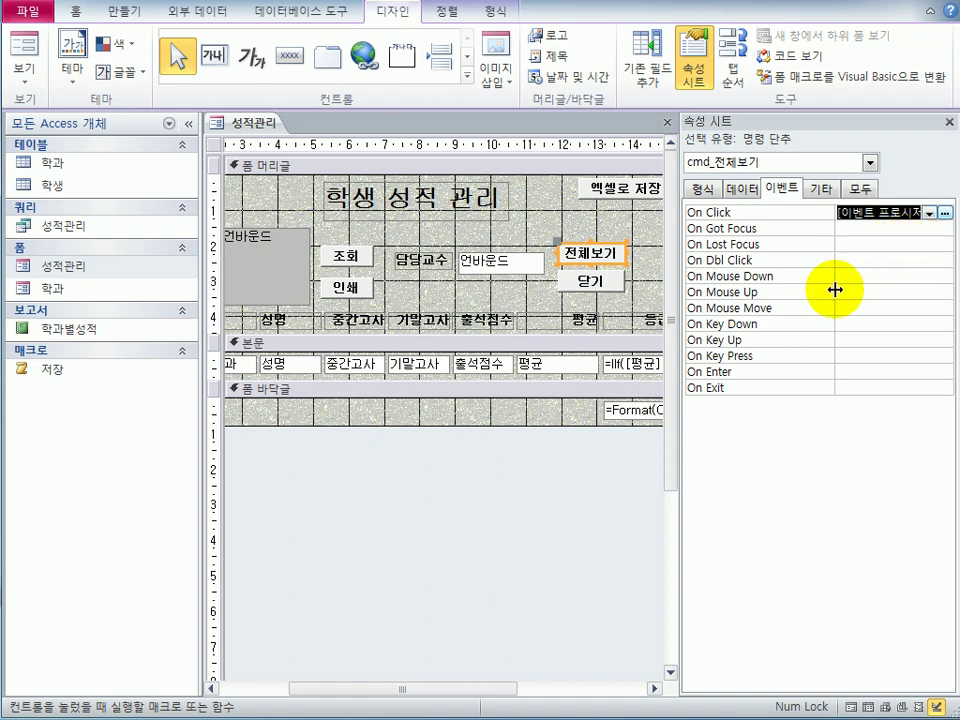
pyautogui.click(944, 213)
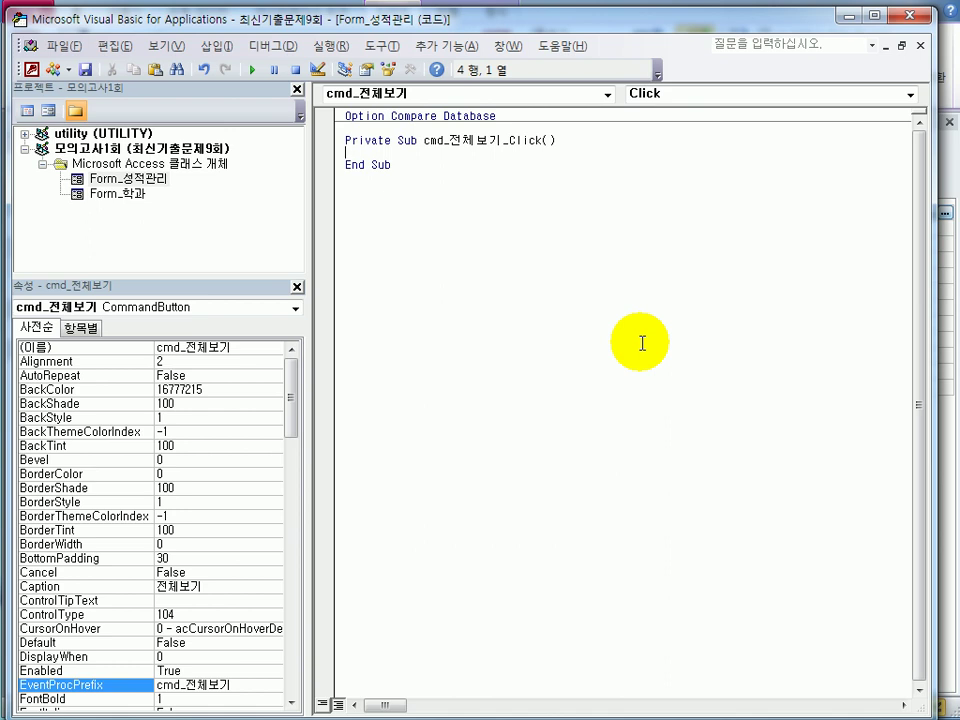
# - Write Me.FilterOn = False in the click procedure and close the VBA editor
pyautogui.press('Tab')
pyautogui.write('me.fil')
pyautogui.press('Down')
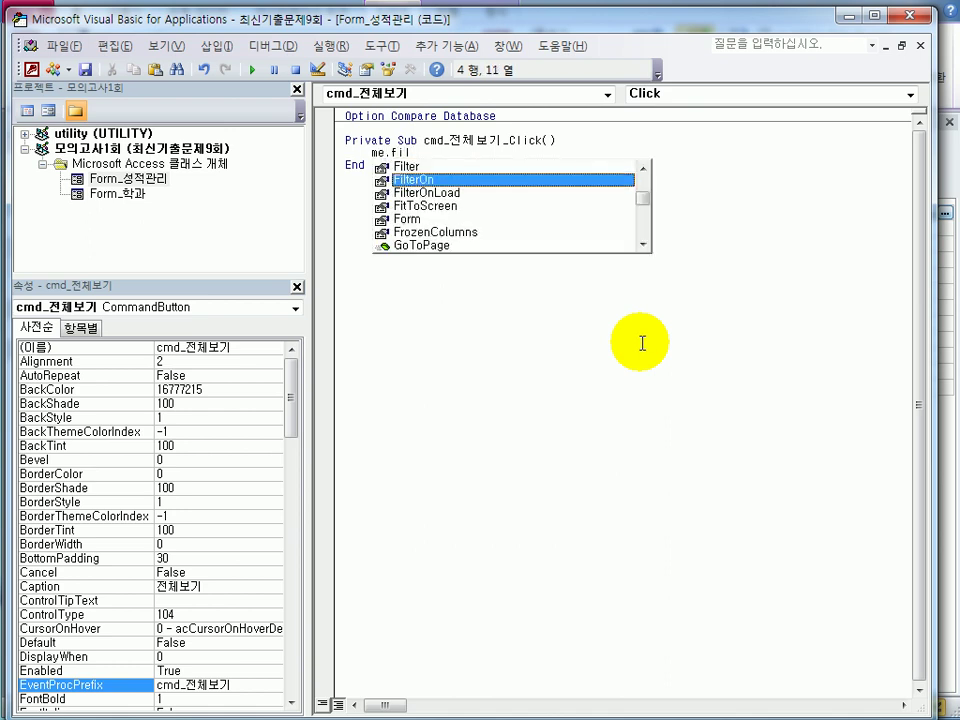
pyautogui.press('Tab')
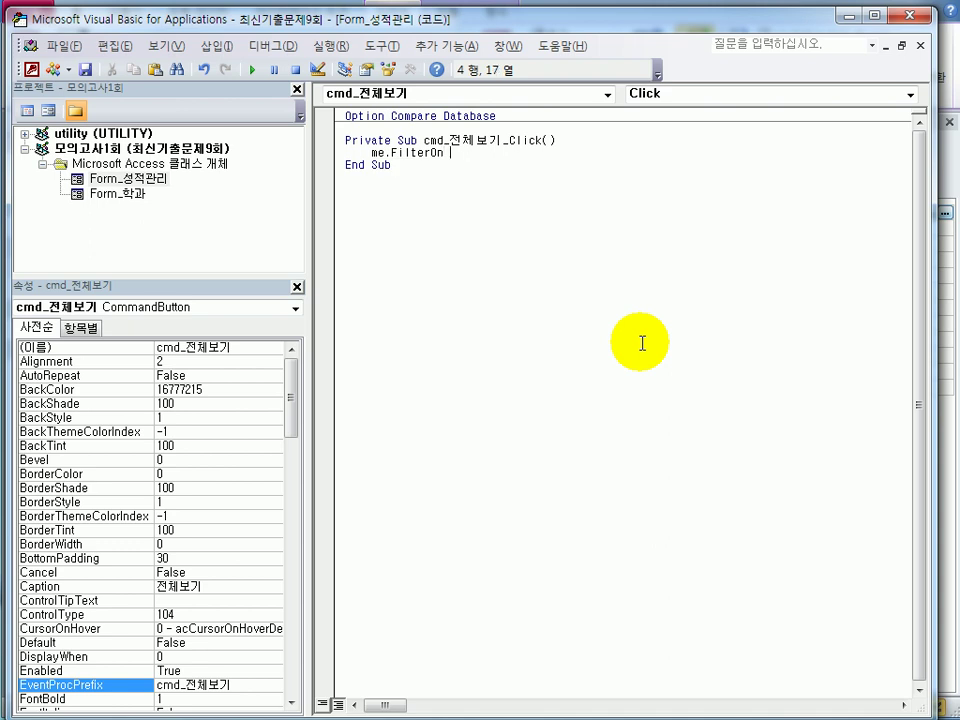
pyautogui.write('=f')
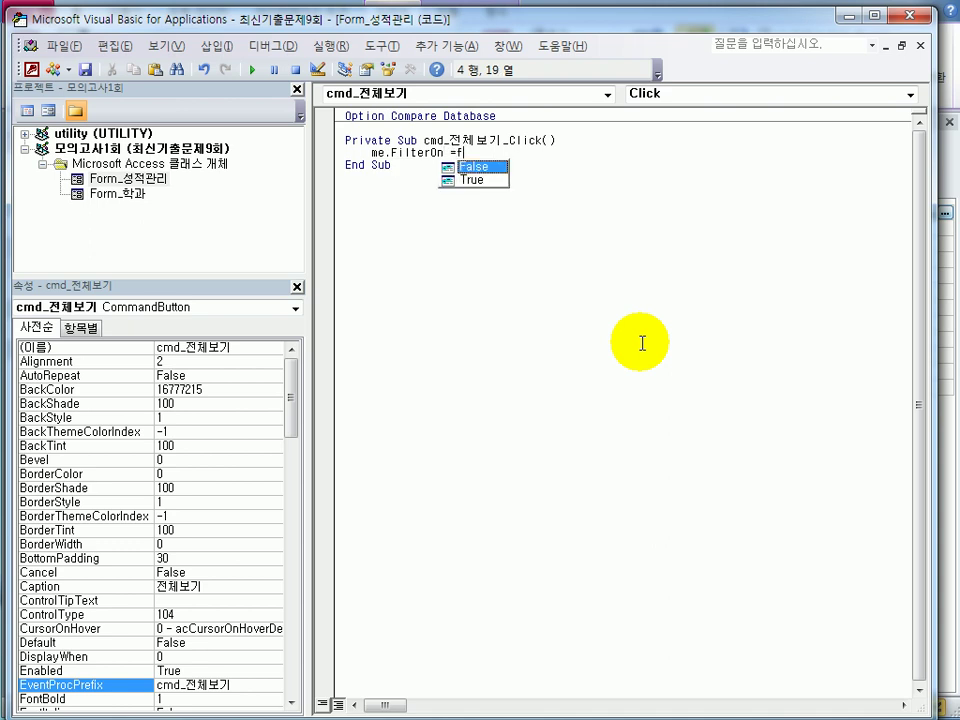
pyautogui.press('Tab')
pyautogui.press('Down')
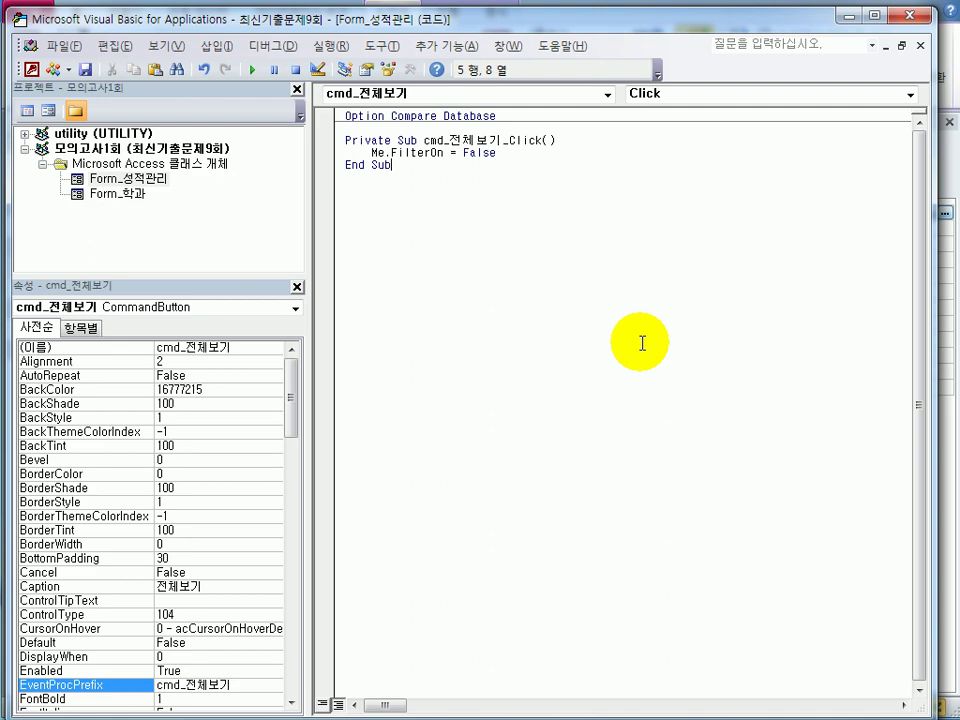
pyautogui.click(922, 14)
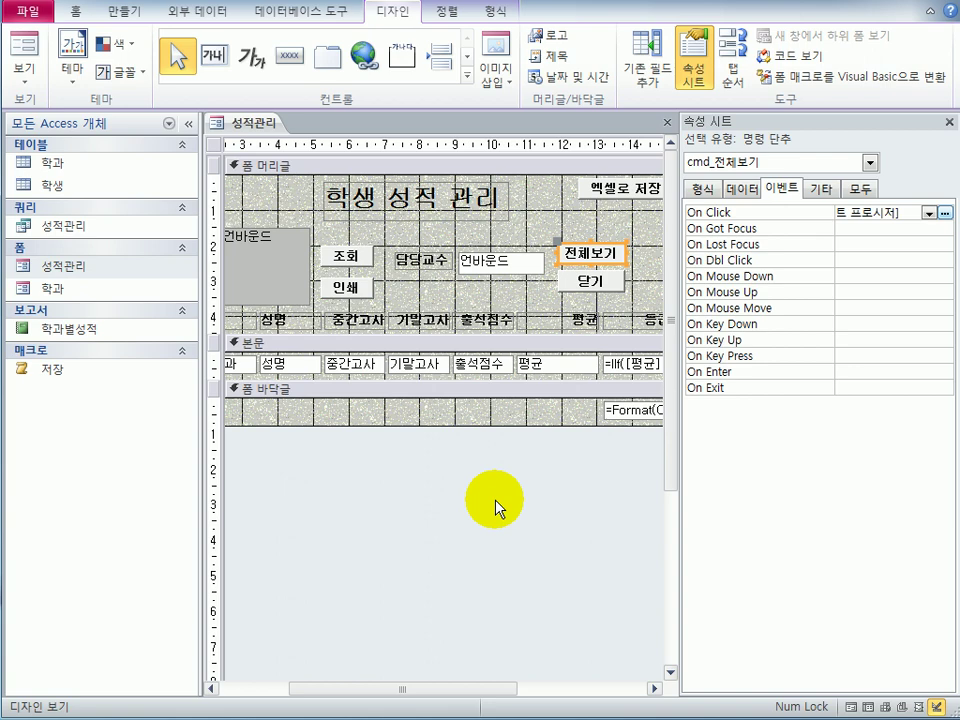
# - Create a new macro with a CloseWindow action targeting the 성적관리 form
pyautogui.click(583, 290)
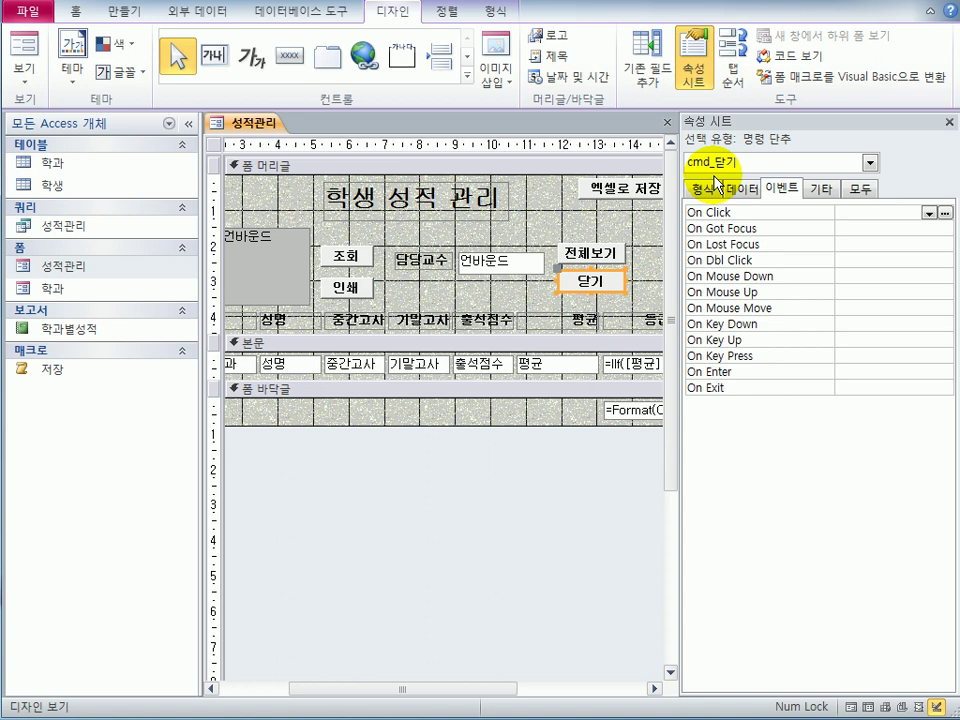
pyautogui.click(124, 14)
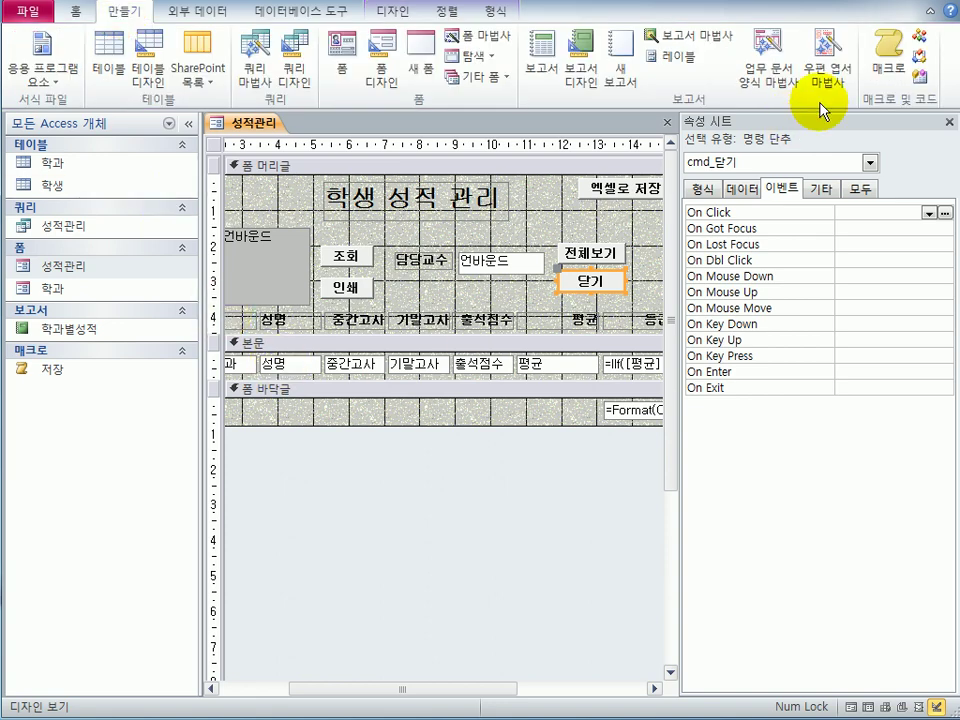
pyautogui.click(880, 72)
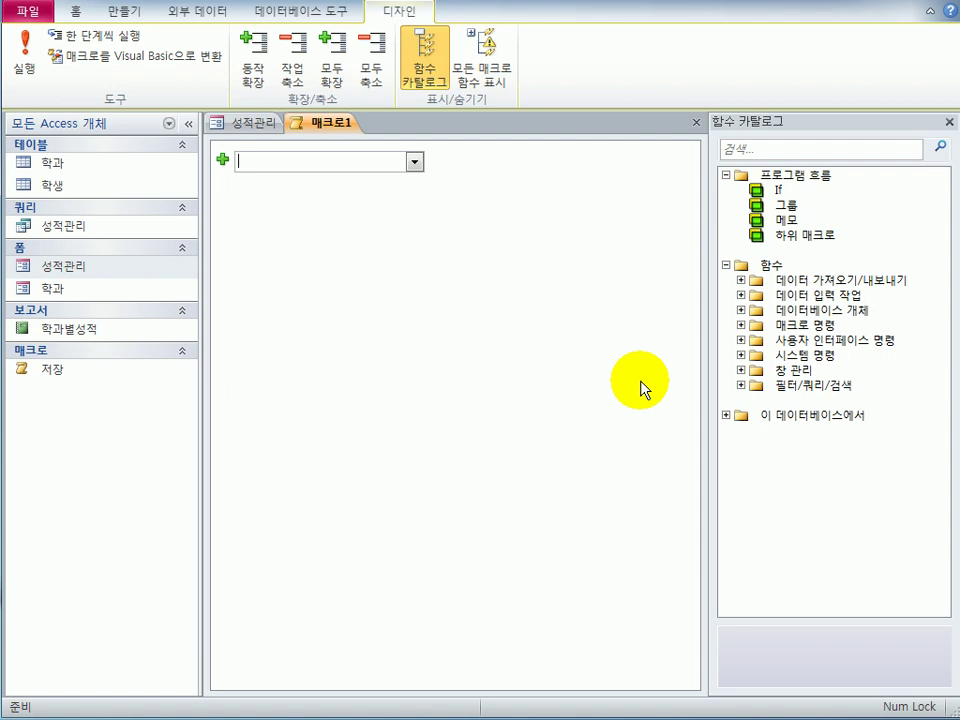
pyautogui.click(414, 162)
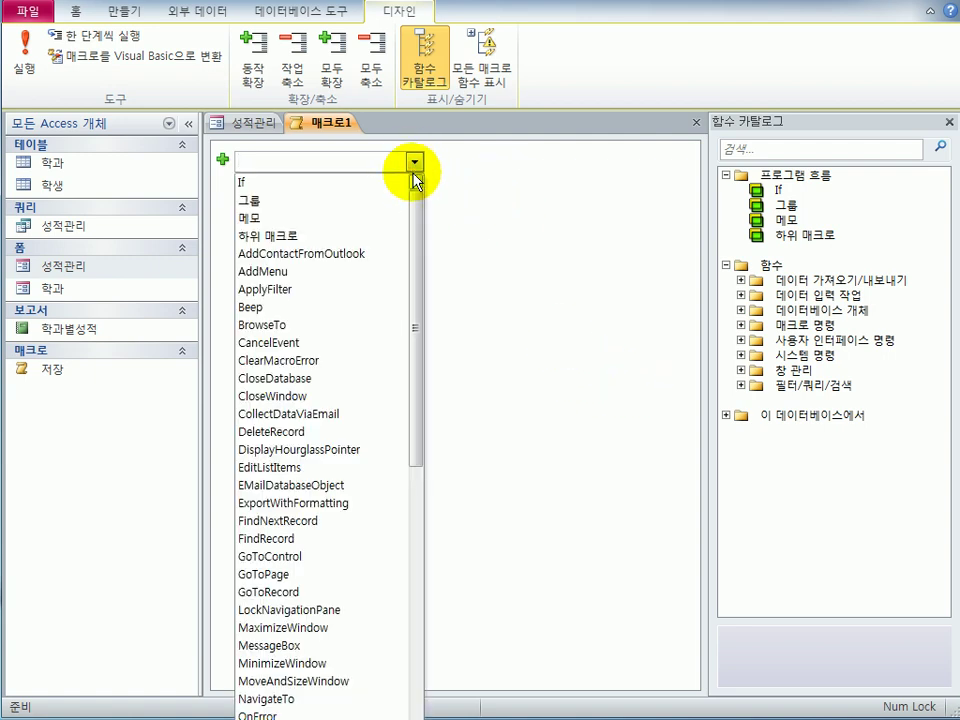
pyautogui.click(368, 398)
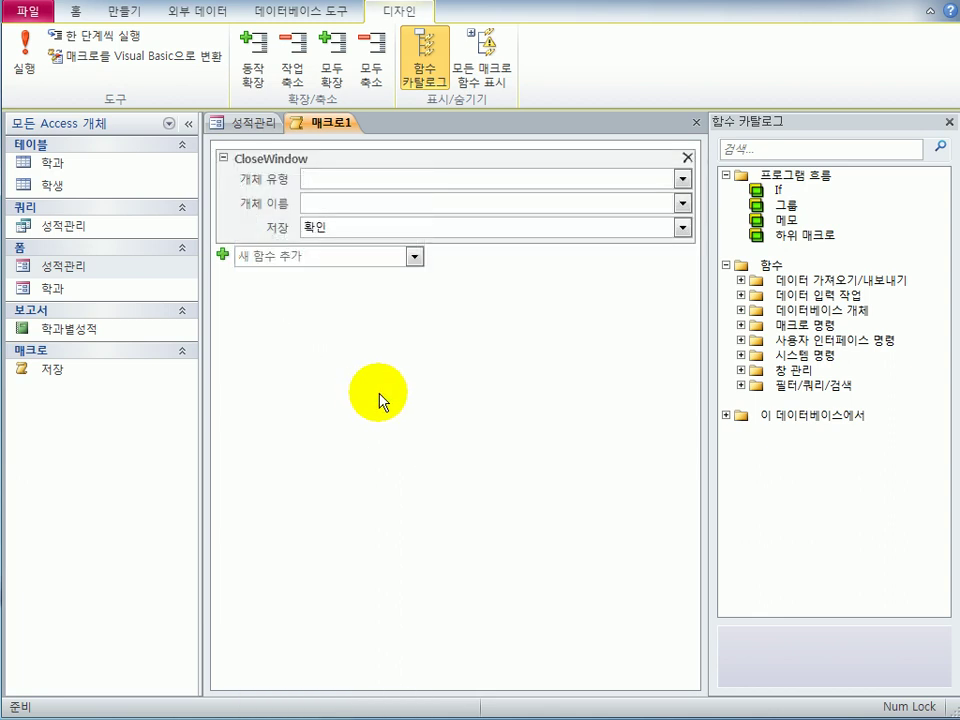
pyautogui.click(682, 179)
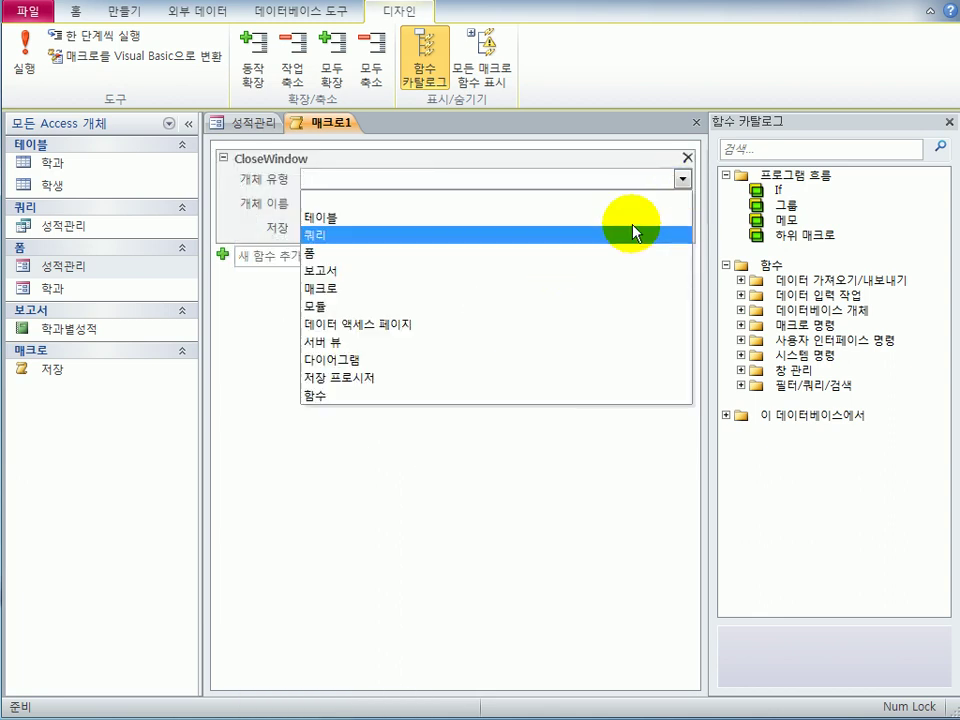
pyautogui.click(622, 258)
pyautogui.click(682, 202)
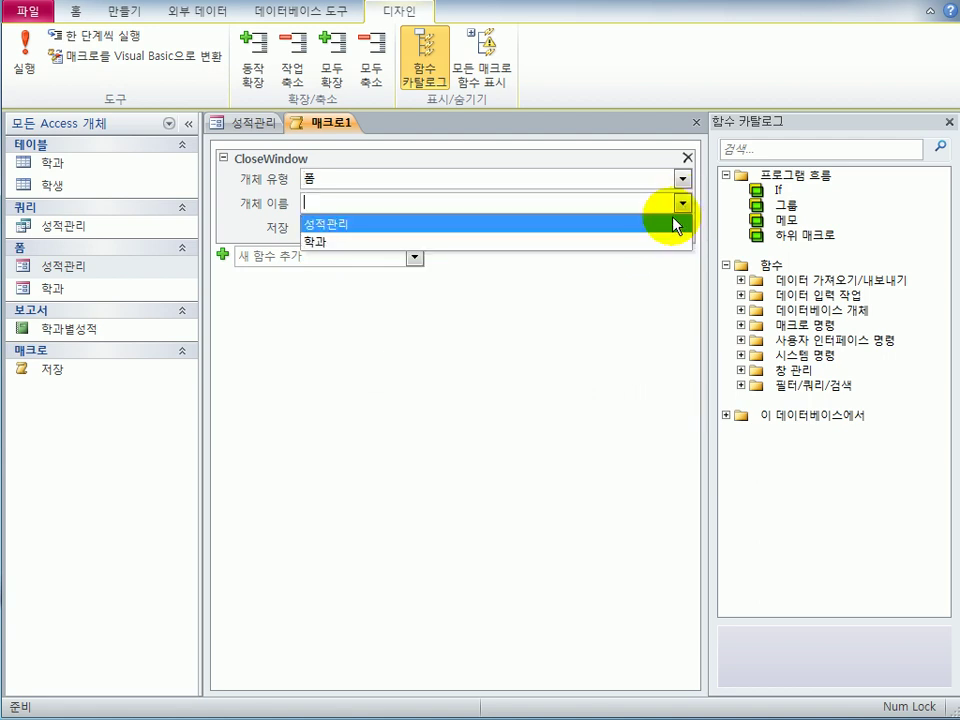
pyautogui.click(668, 220)
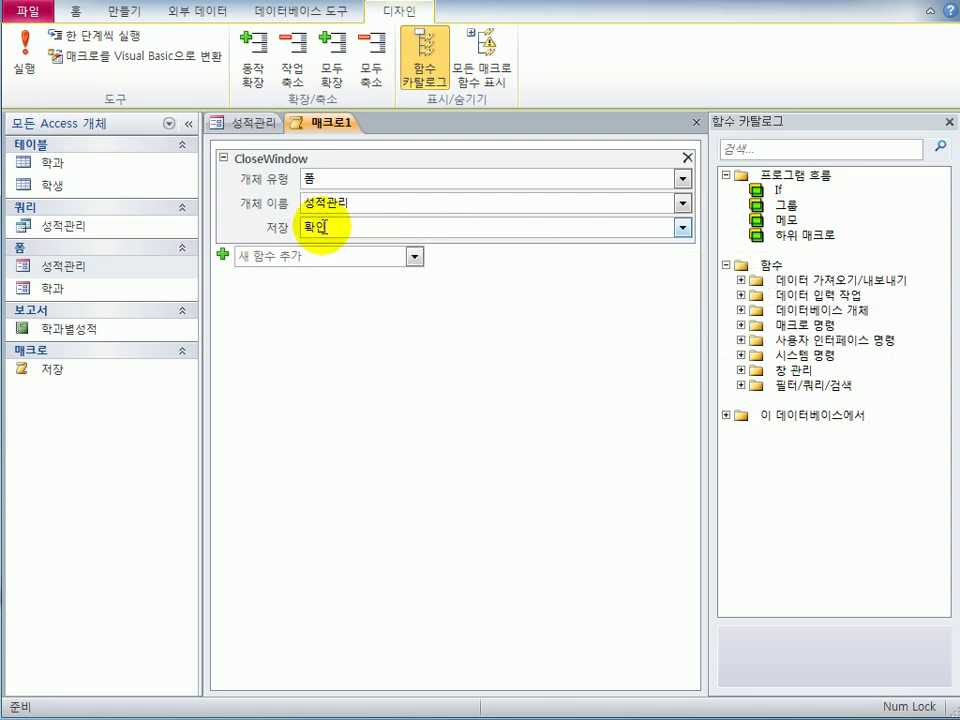
# - Close the macro and save it as 폼닫기
pyautogui.click(697, 122)
pyautogui.moveTo(266, 447); pyautogui.dragTo(523, 337)
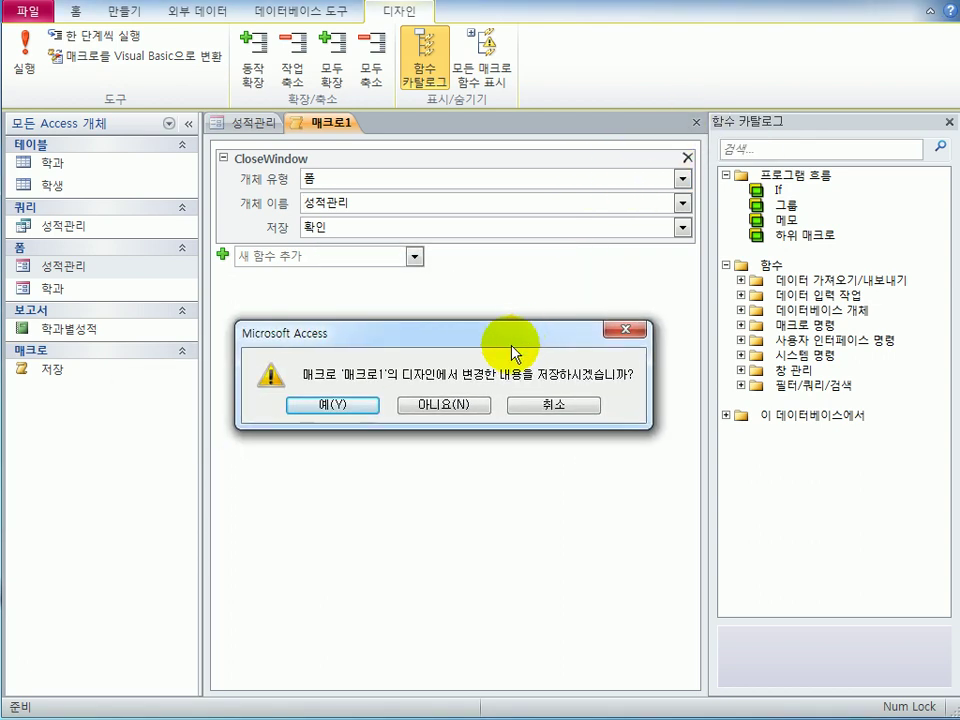
pyautogui.click(316, 415)
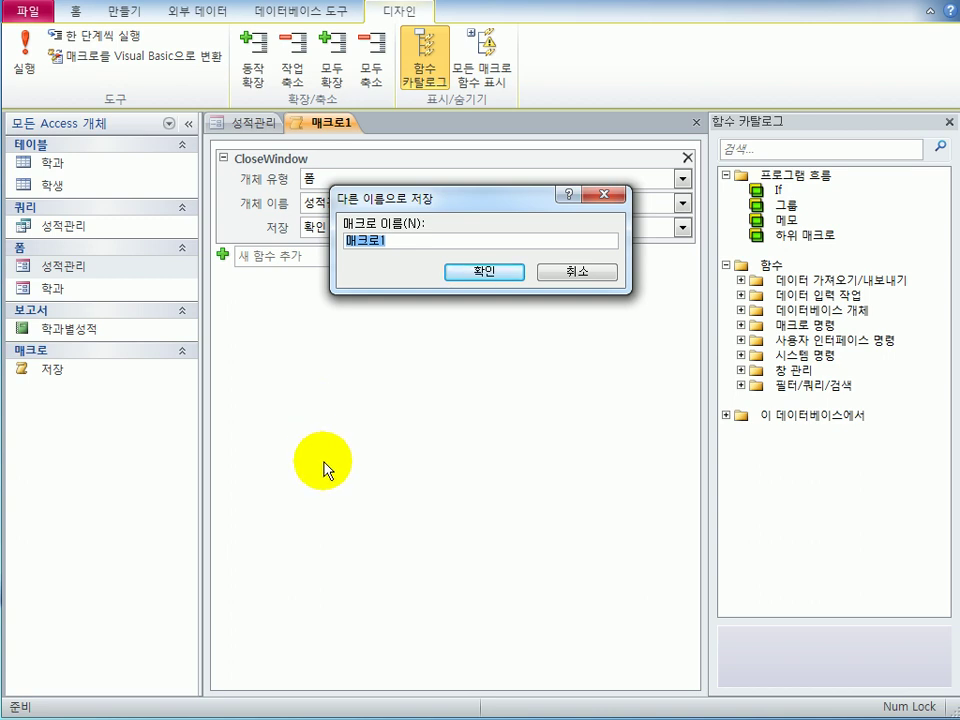
pyautogui.write('종닫기')
pyautogui.press('Return')
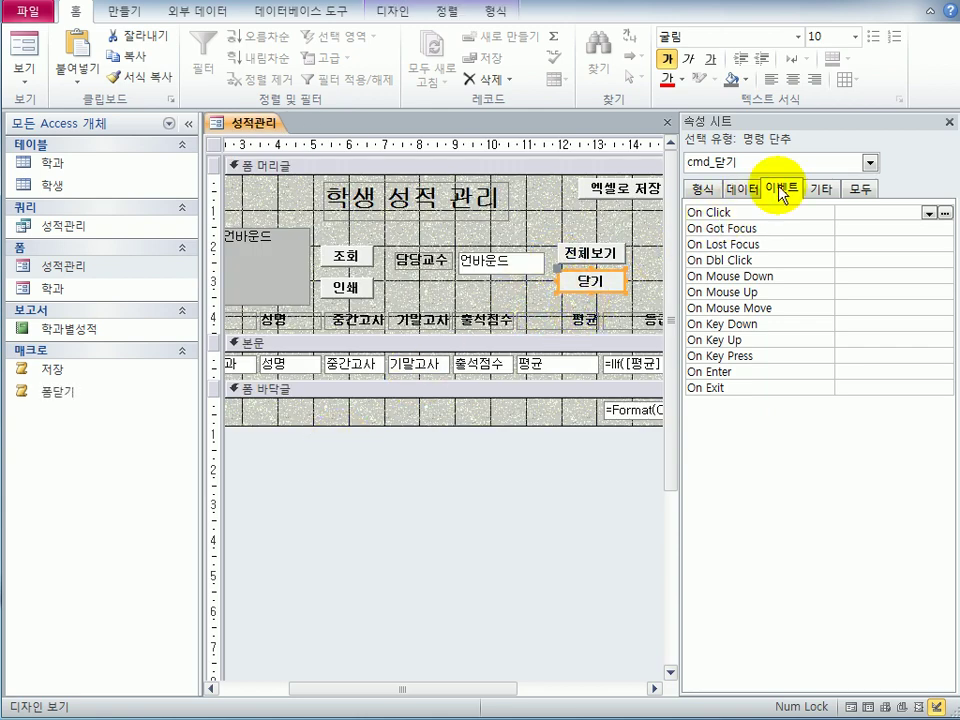
# - Assign the 폼닫기 macro to the 닫기 button's On Click, then save and close 성적관리
pyautogui.click(929, 213)
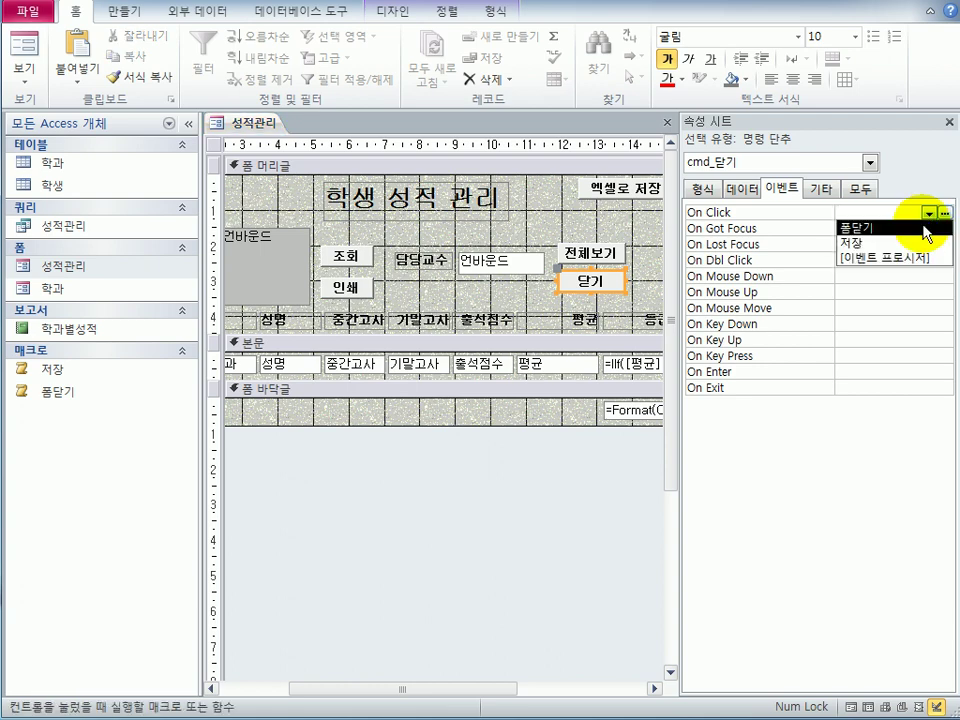
pyautogui.click(923, 227)
pyautogui.click(510, 553)
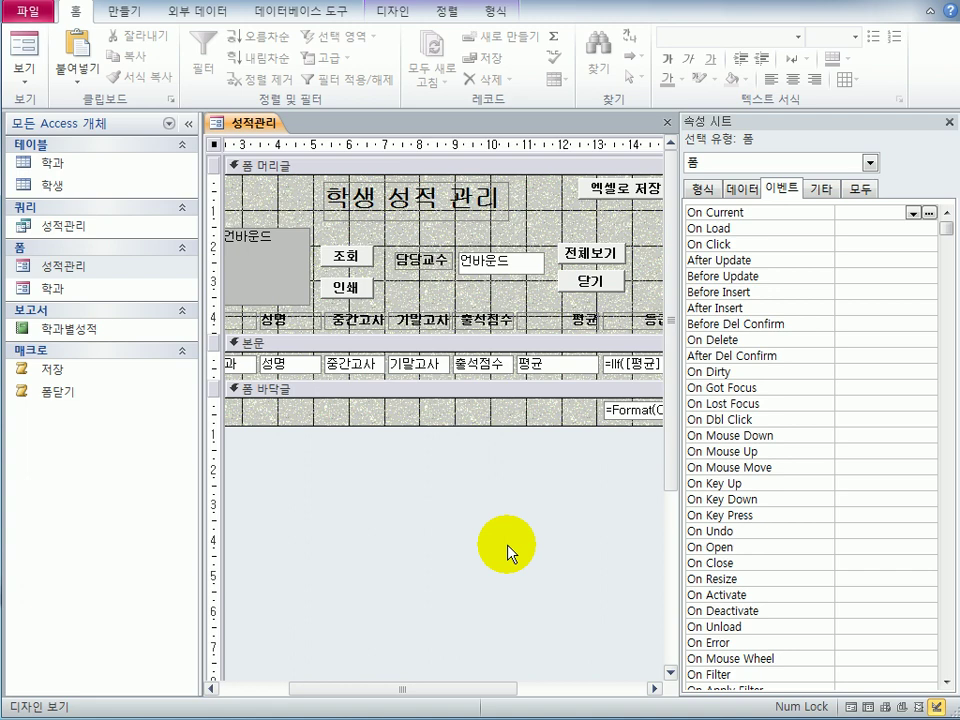
pyautogui.click(668, 122)
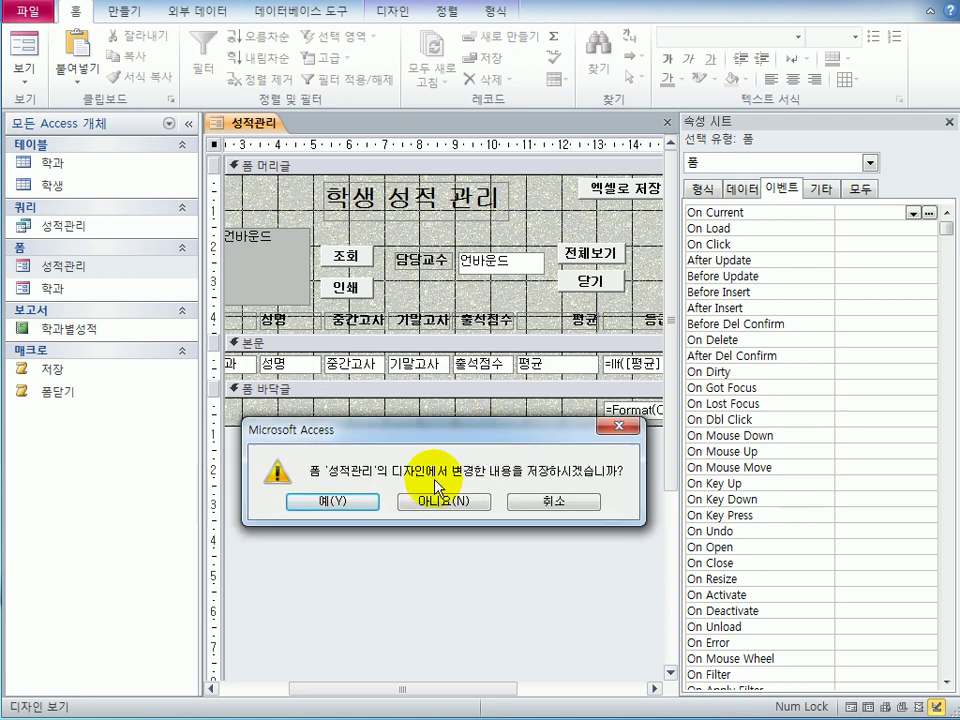
pyautogui.click(358, 501)
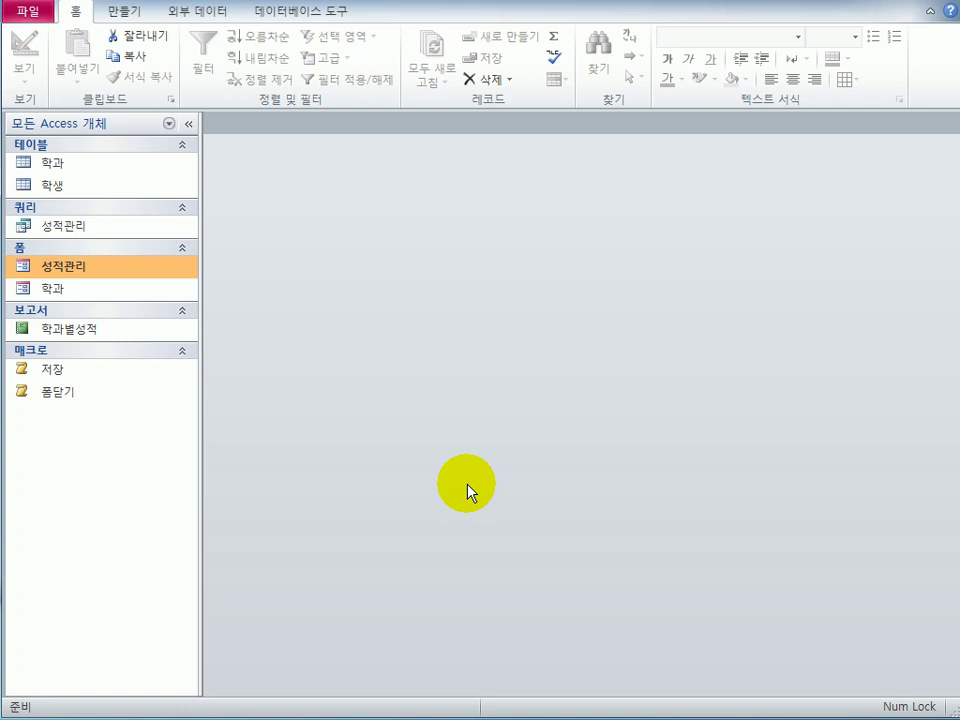
# - Open the 학과별성적 report in design view
pyautogui.click(52, 334)
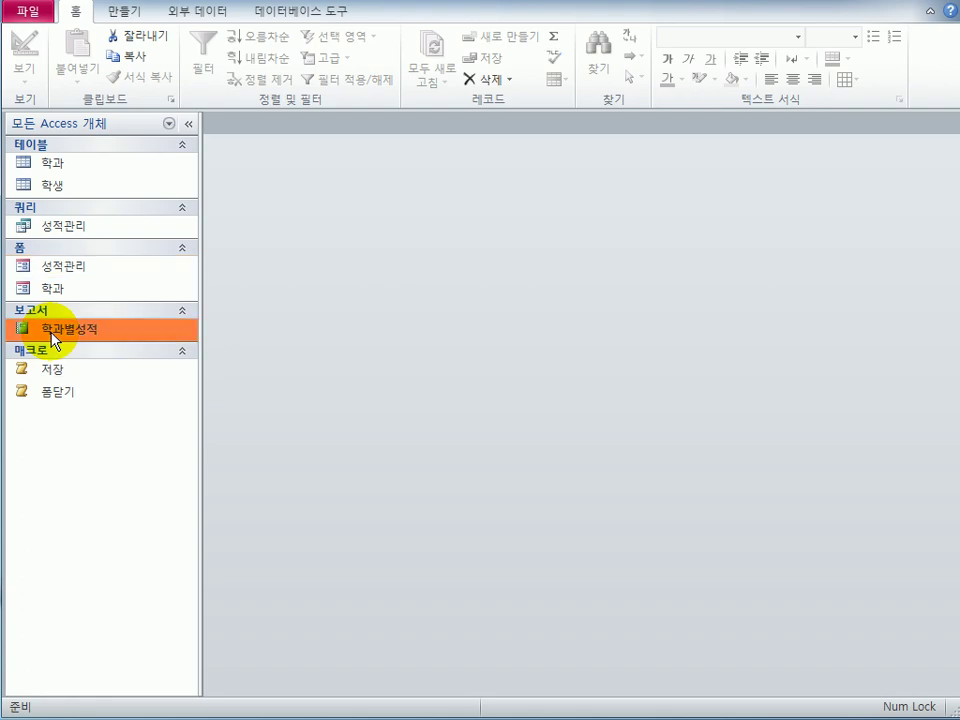
pyautogui.rightClick(52, 336)
pyautogui.click(124, 392)
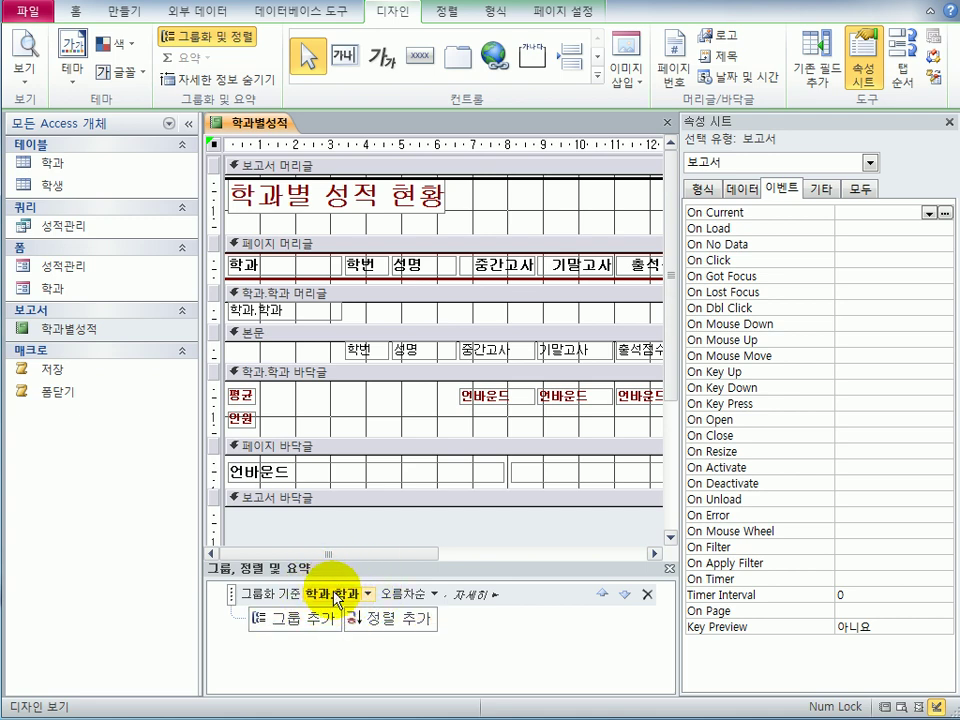
# - Add ascending sorts on 학번 and then 성명 under the 학과 grouping
pyautogui.click(385, 618)
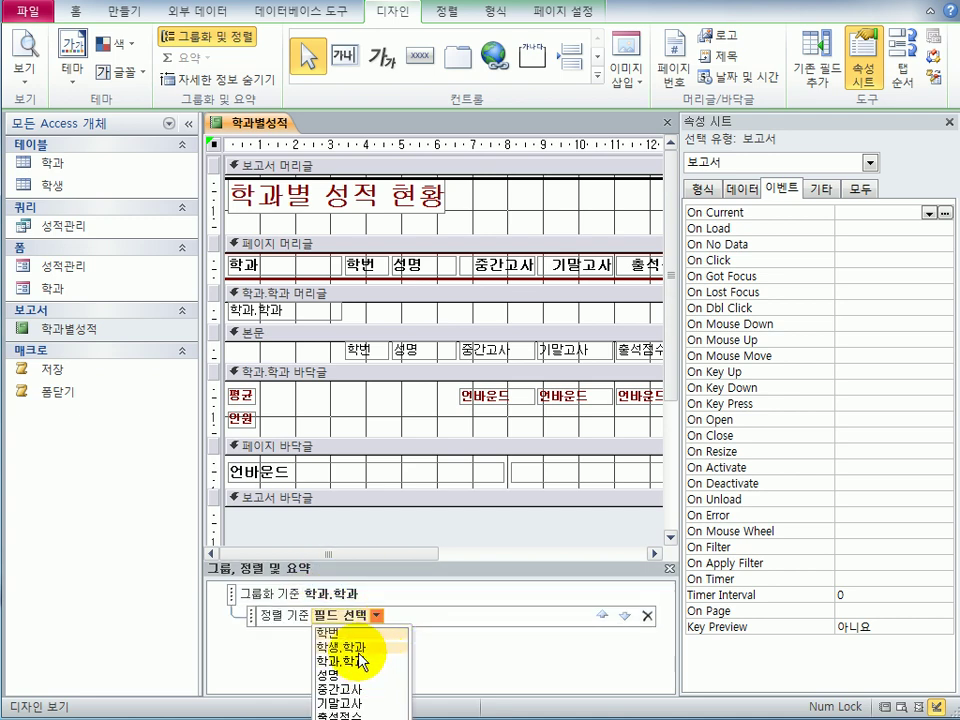
pyautogui.click(330, 632)
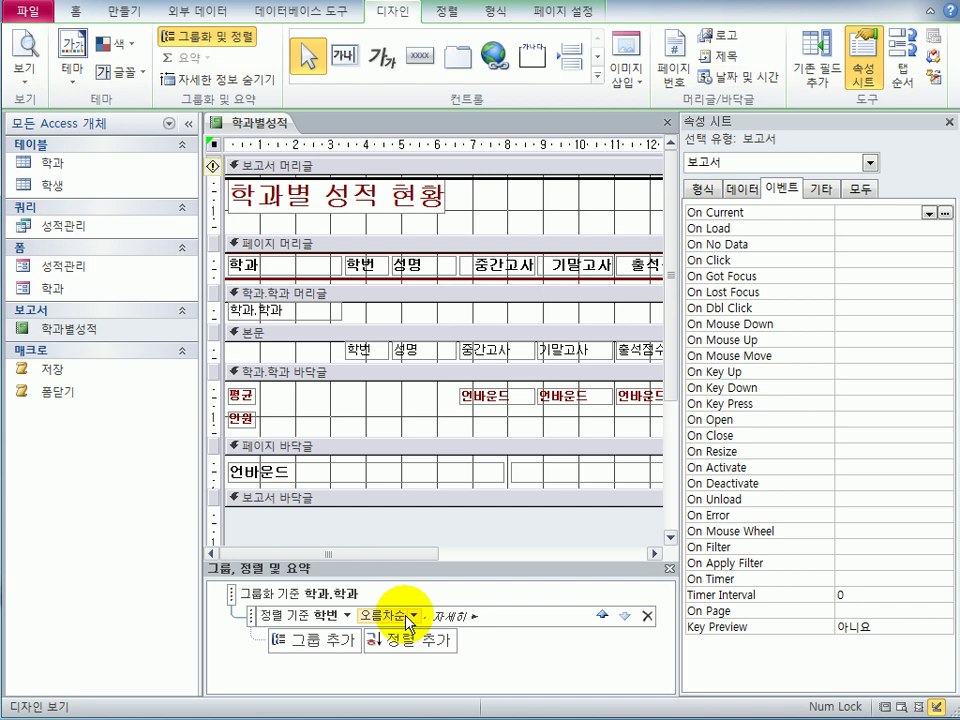
pyautogui.click(410, 648)
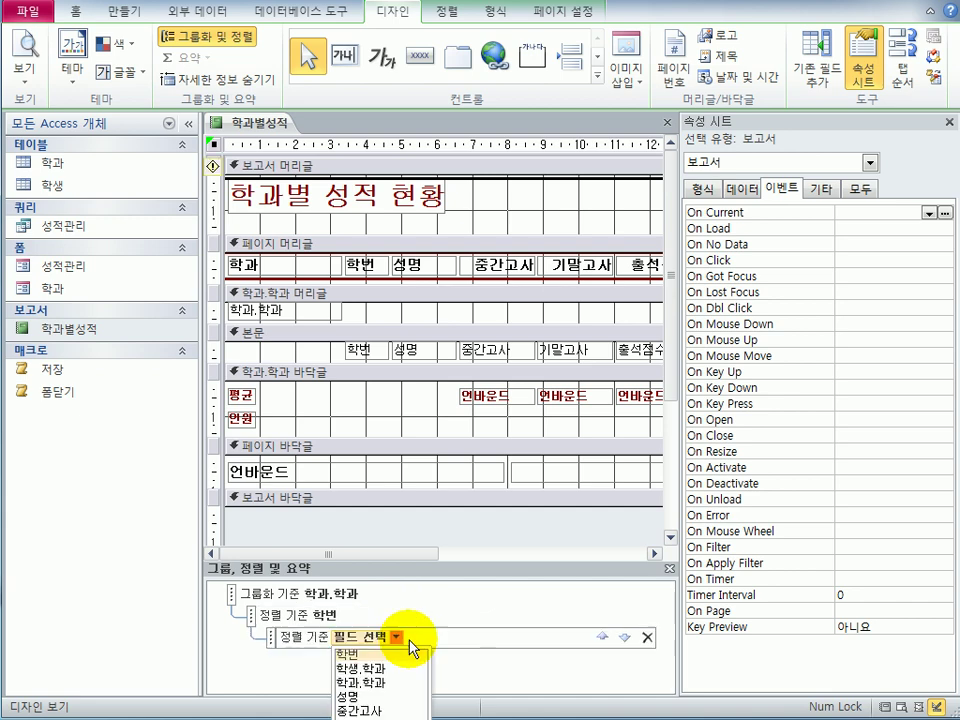
pyautogui.click(384, 694)
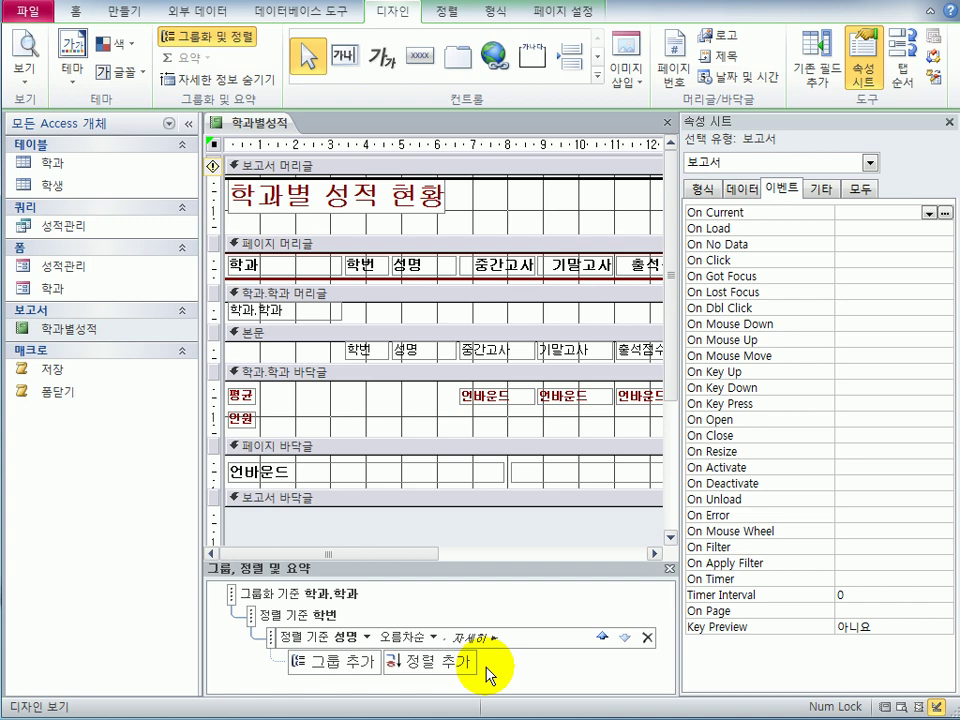
pyautogui.click(869, 163)
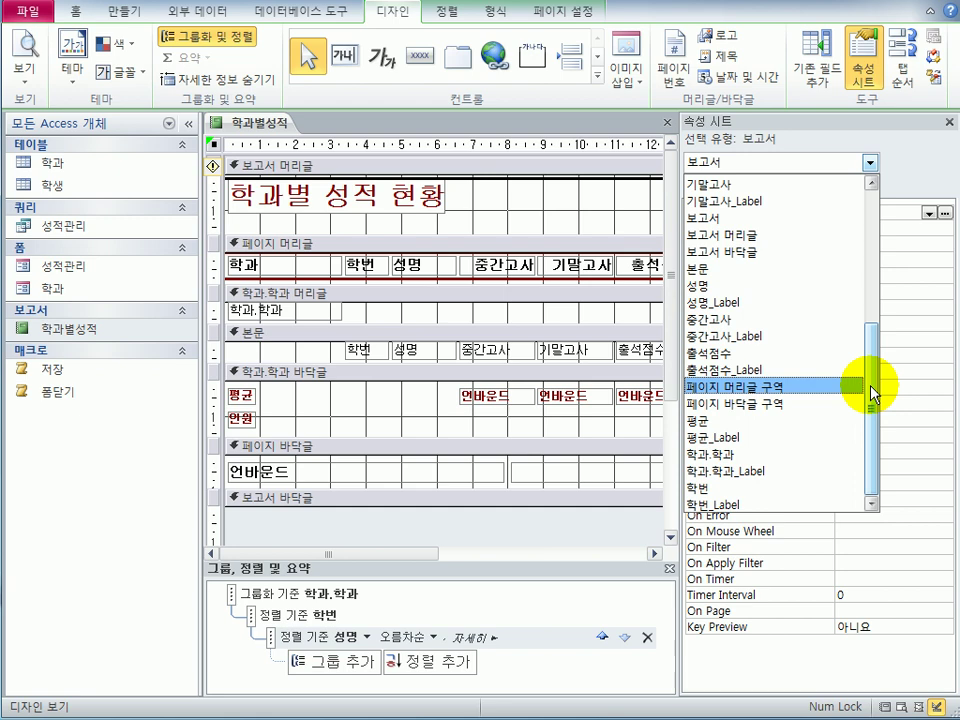
# - Set txt_중간고사평균's control source to =Avg([중간고사])
pyautogui.moveTo(875, 390); pyautogui.dragTo(872, 296)
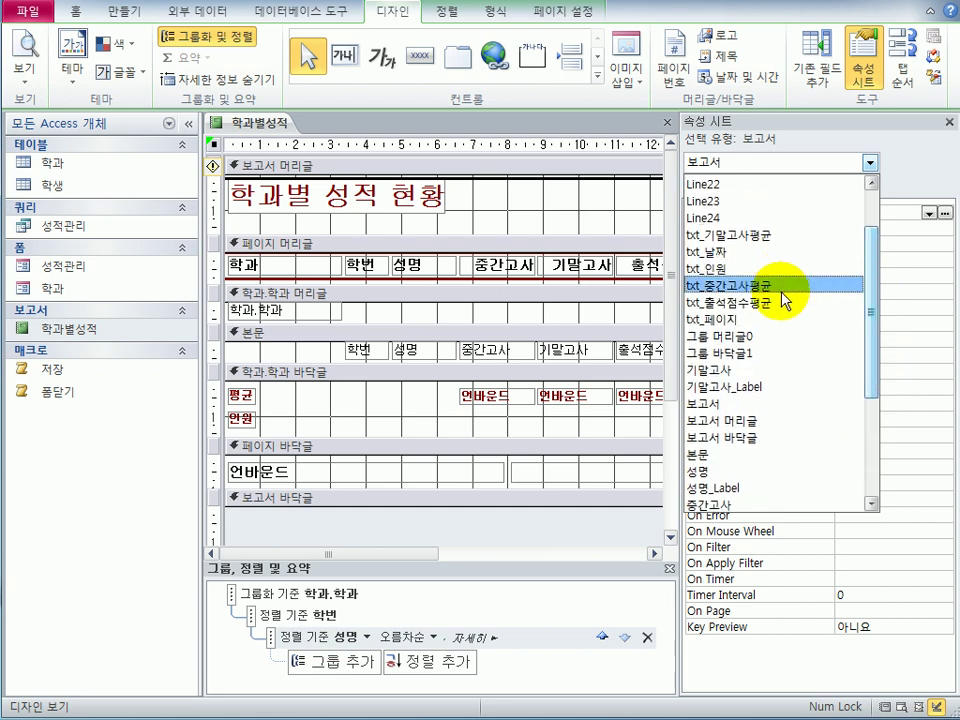
pyautogui.click(760, 285)
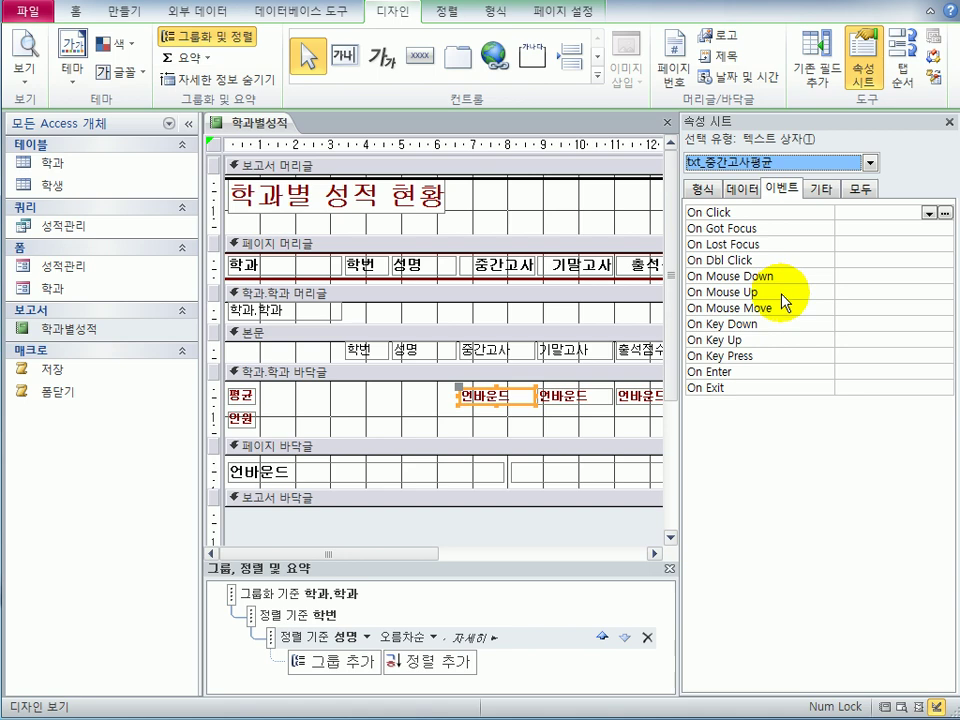
pyautogui.click(745, 188)
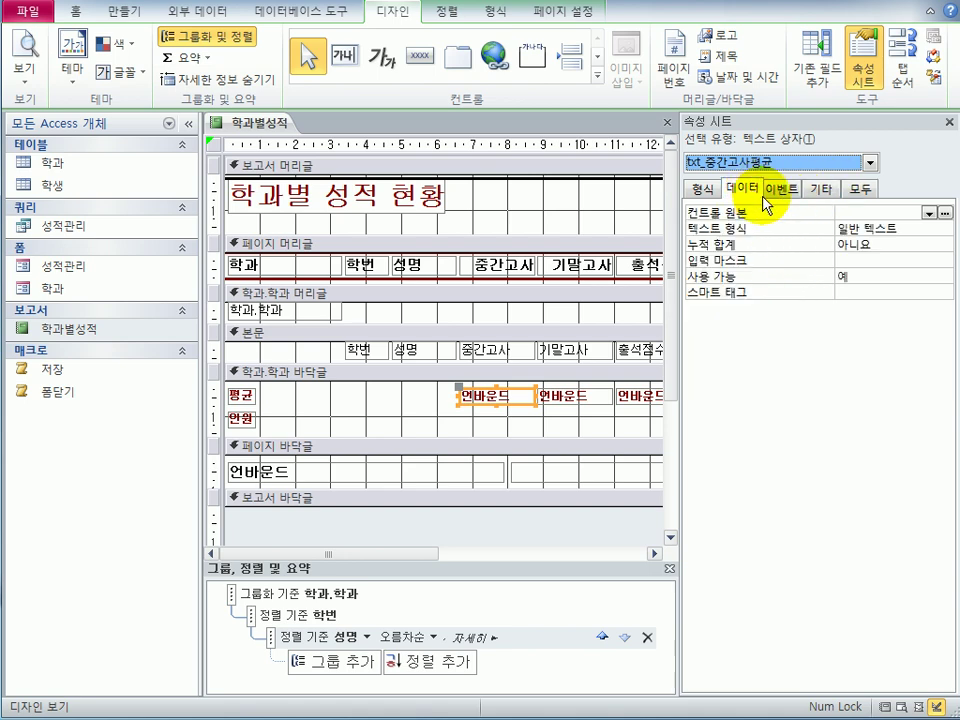
pyautogui.click(845, 213)
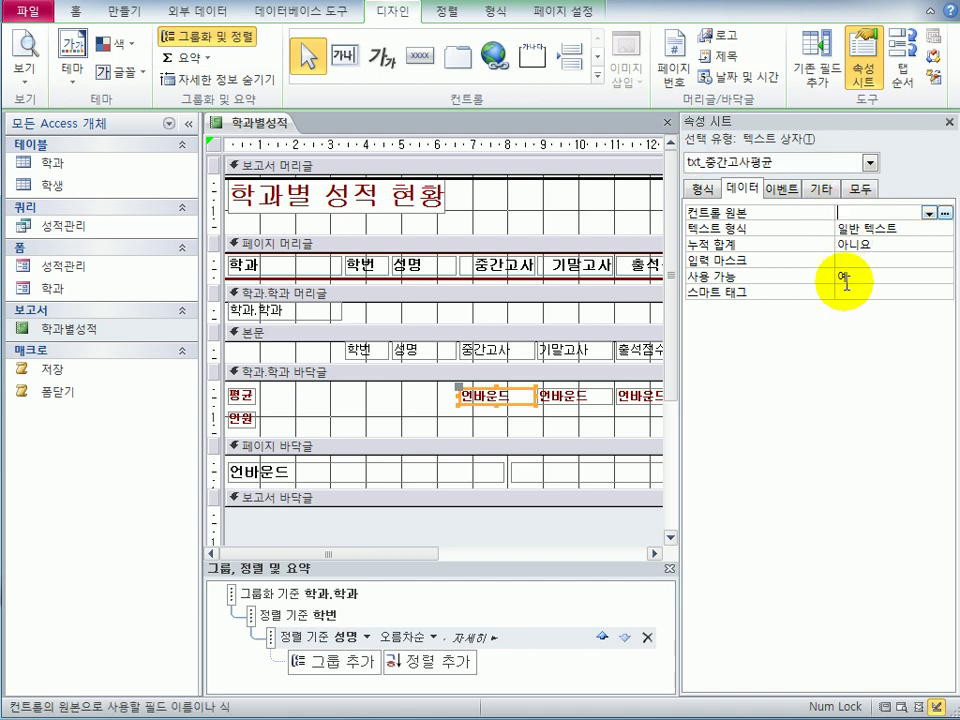
pyautogui.hotkey('shift', 'F2')
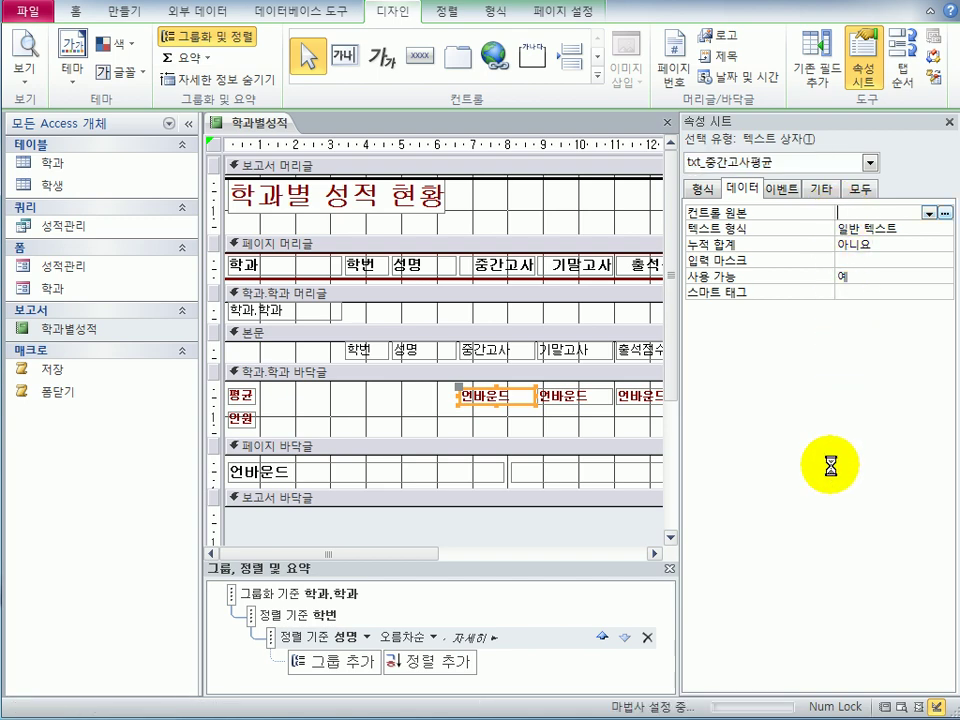
pyautogui.write('=avg(')
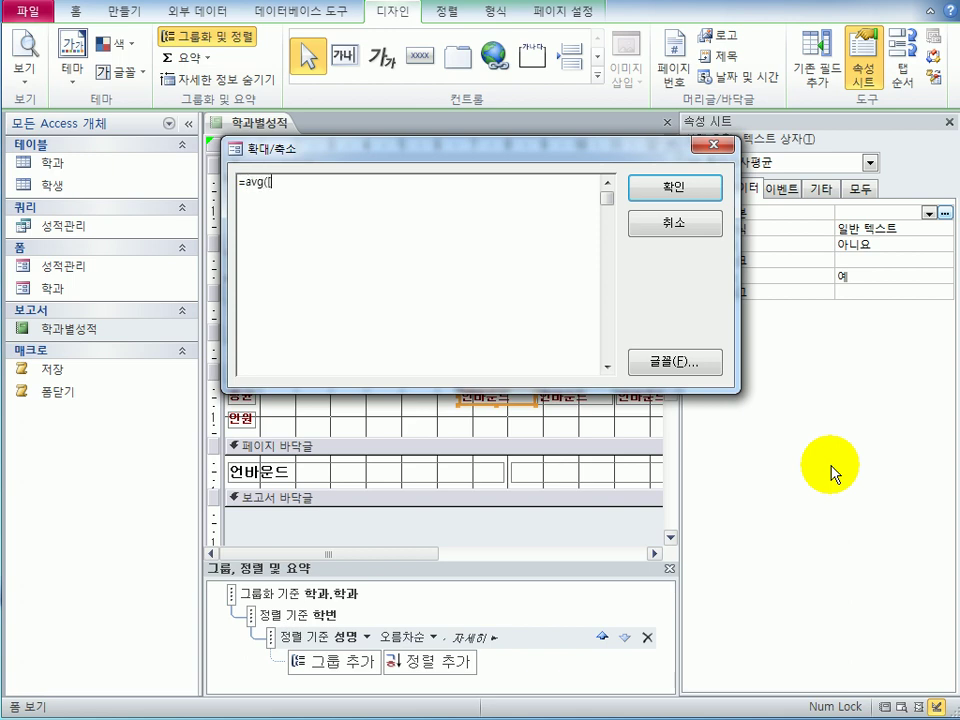
pyautogui.write('[')
pyautogui.write('국사')
pyautogui.press('BackSpace')
pyautogui.press('BackSpace')
pyautogui.write('중간고사])')
pyautogui.hotkey('ctrl', 'a')
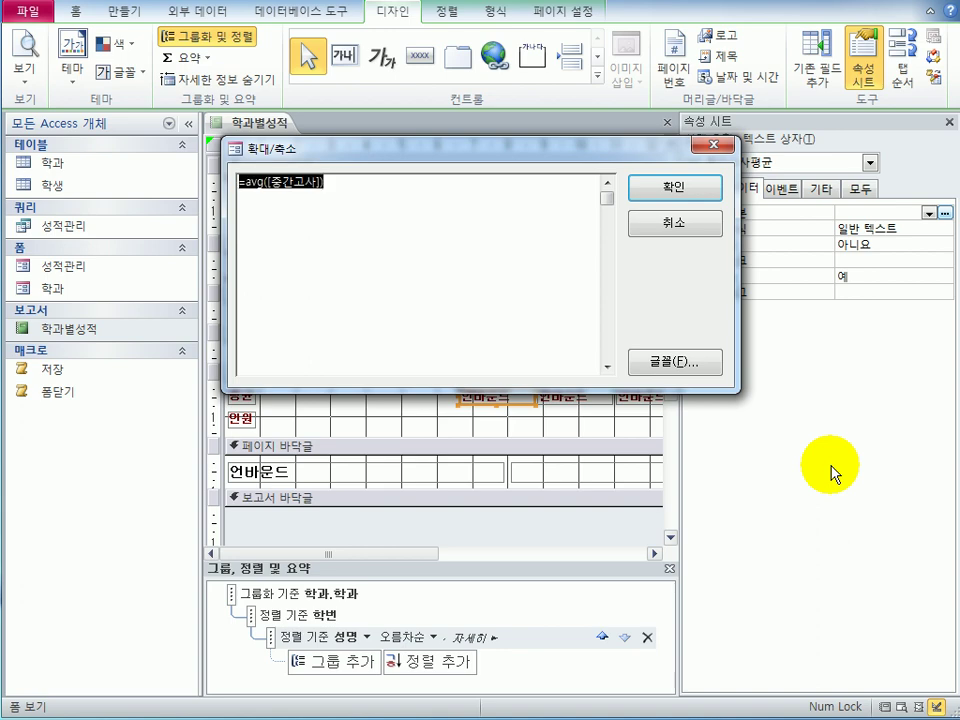
pyautogui.click(664, 188)
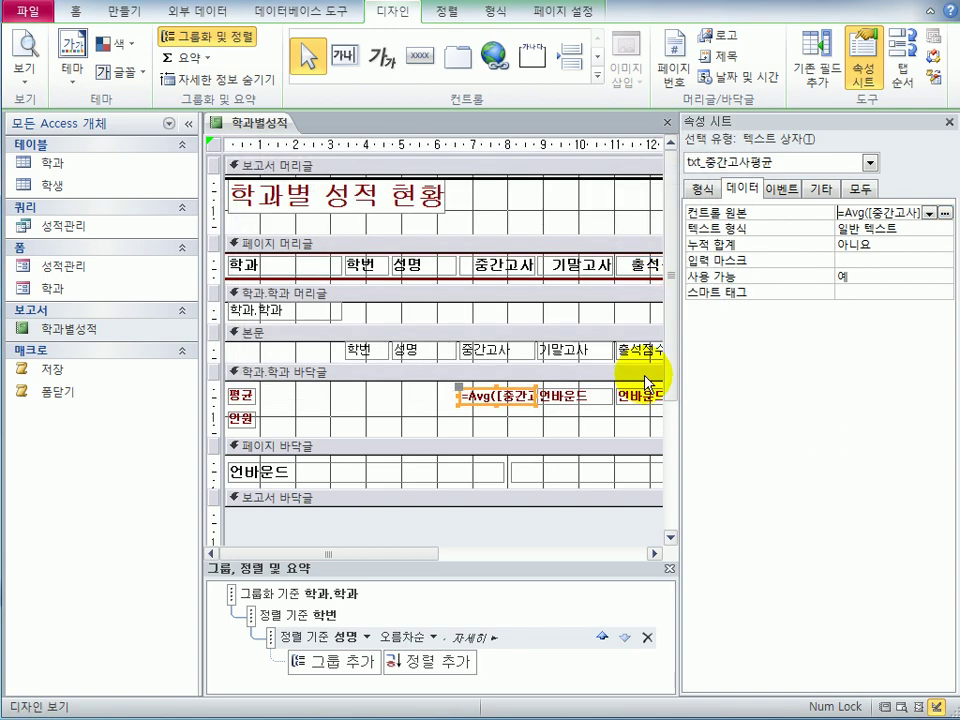
# - Set the 기말고사 average box's control source to =Avg([기말고사])
pyautogui.click(560, 396)
pyautogui.click(843, 213)
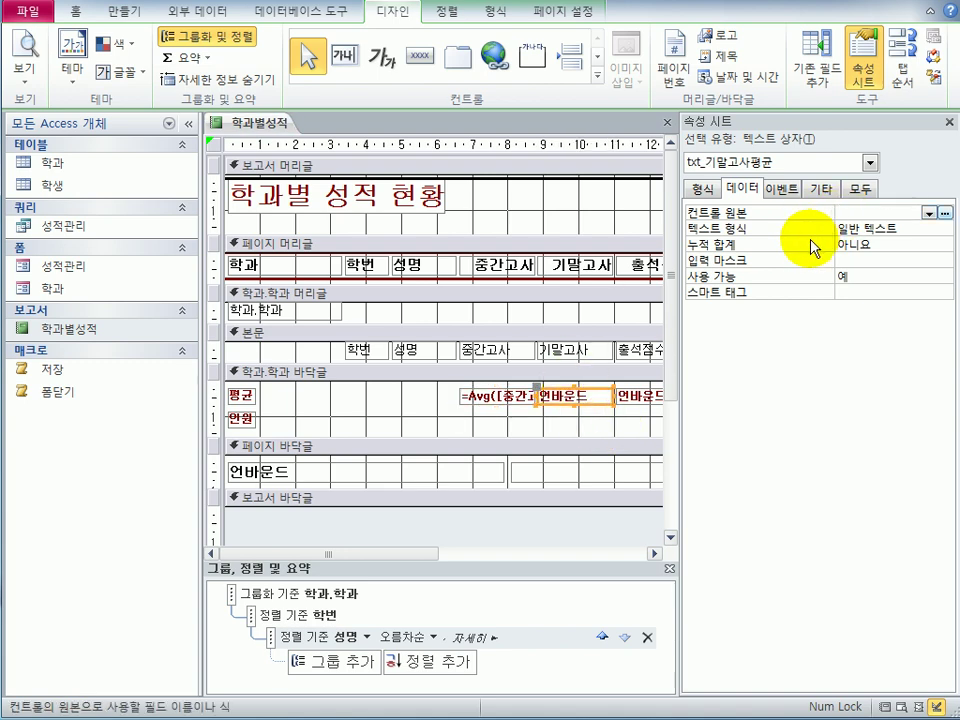
pyautogui.write('=Avg([중간고사])')
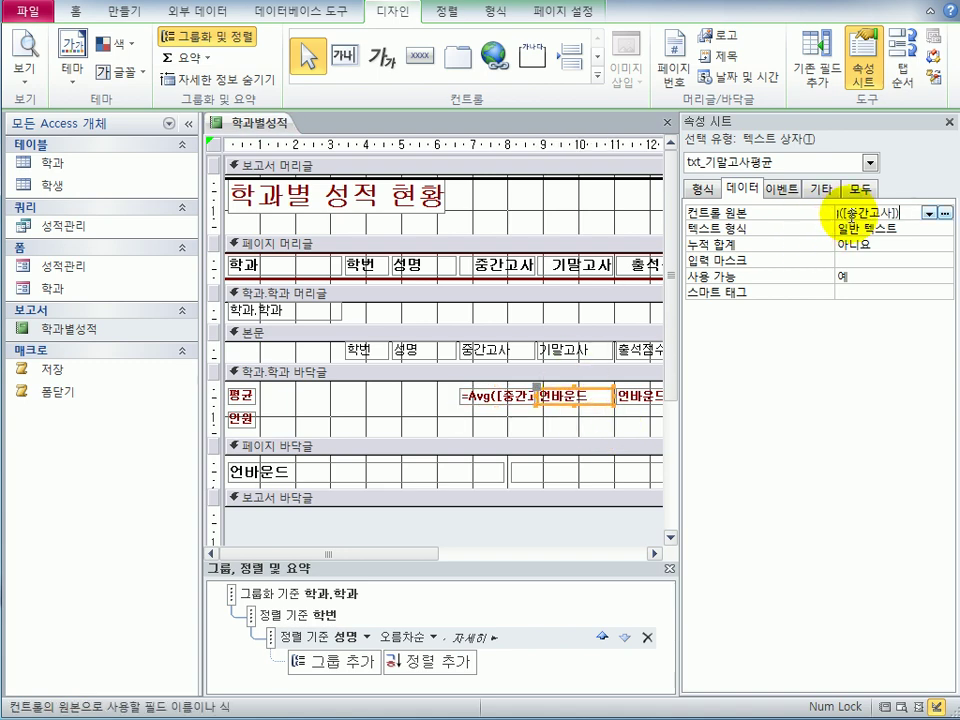
pyautogui.doubleClick(852, 213)
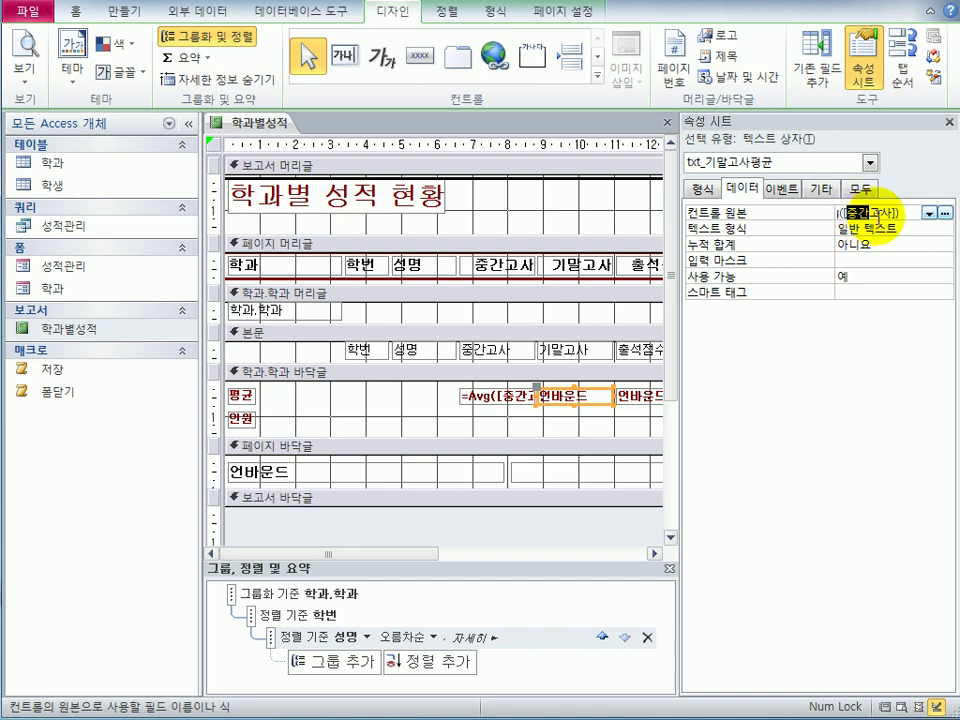
pyautogui.write('기말')
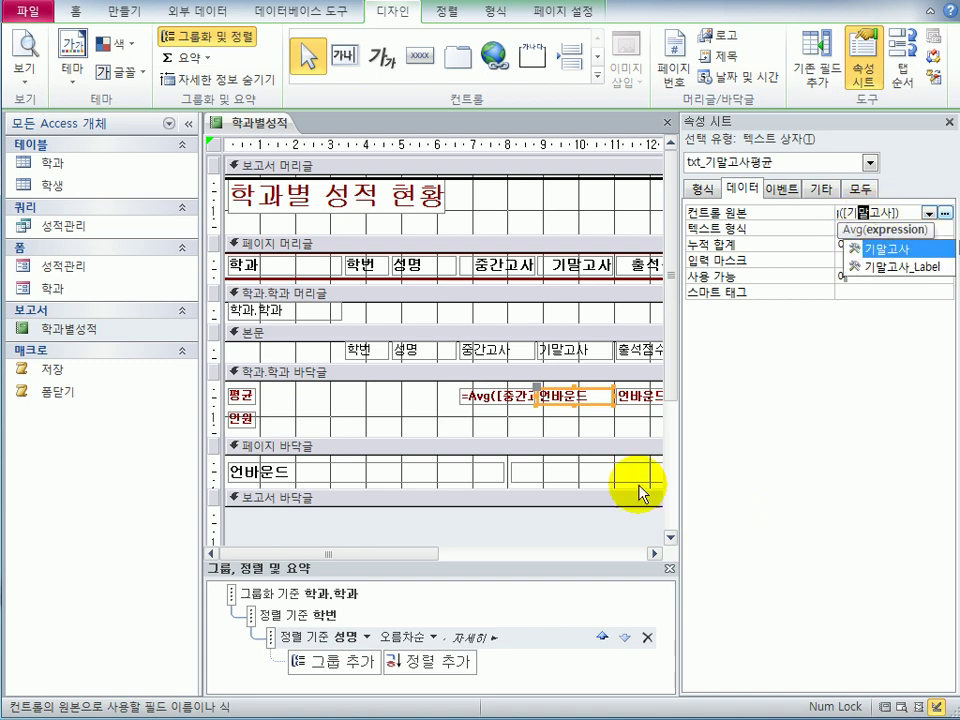
pyautogui.click(647, 408)
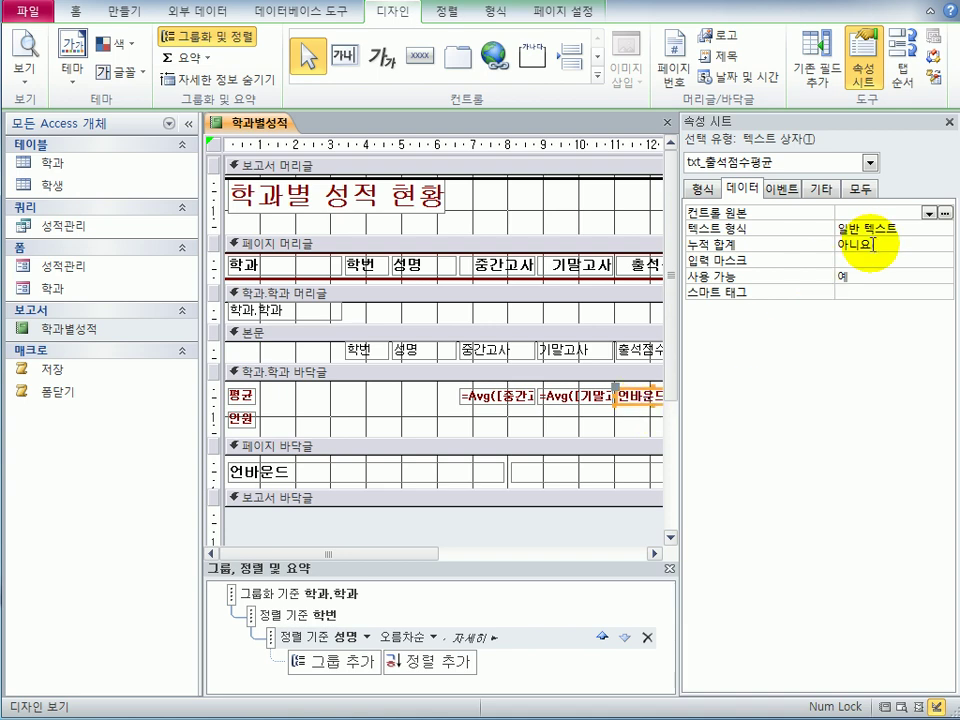
# - Set txt_출석점수평균's control source to =Avg([출석점수])
pyautogui.click(864, 213)
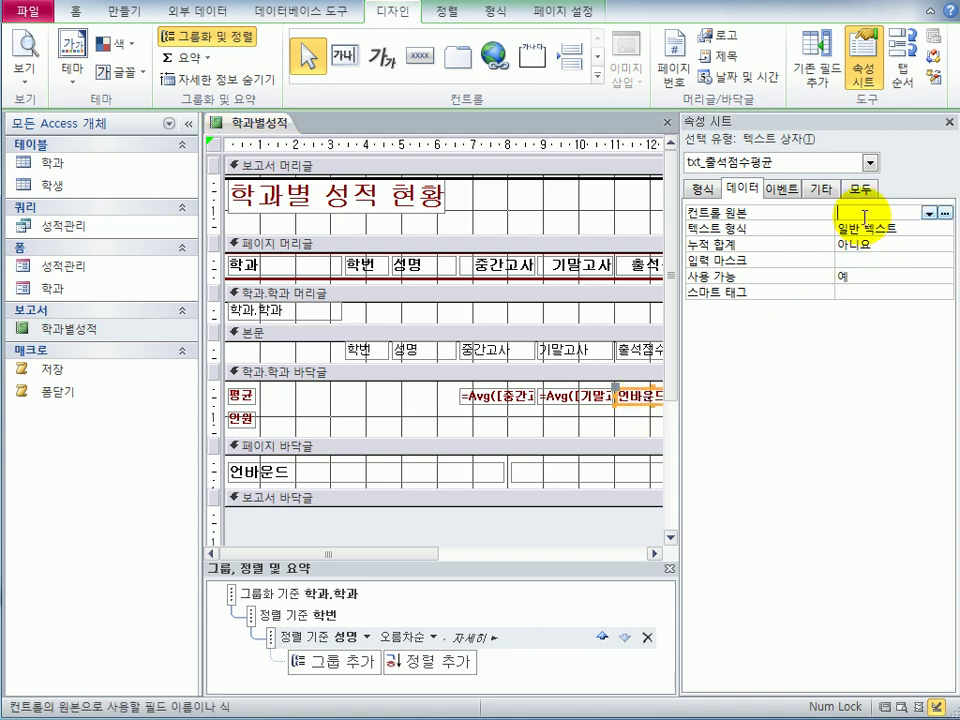
pyautogui.hotkey('ctrl', 'v')
pyautogui.doubleClick(864, 213)
pyautogui.moveTo(866, 213); pyautogui.dragTo(888, 213)
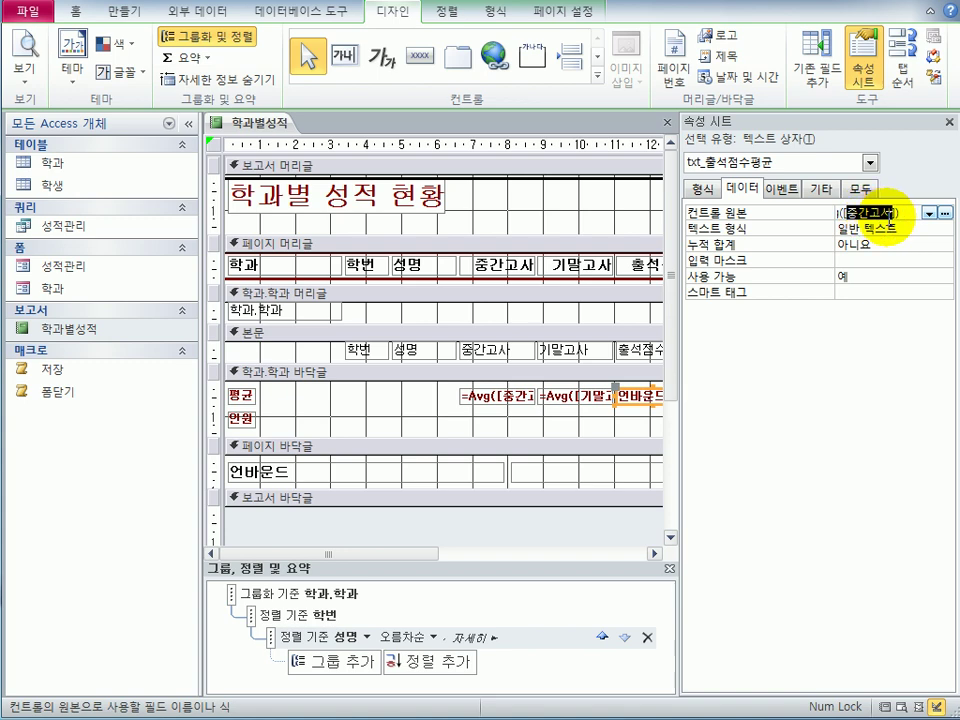
pyautogui.write('출석점수')
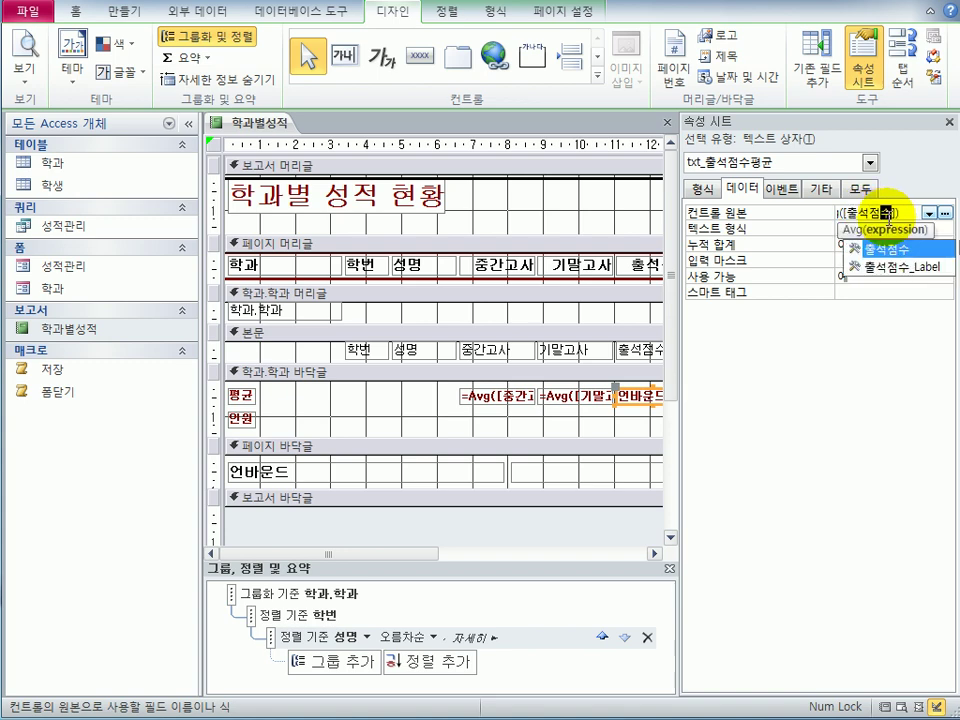
pyautogui.click(541, 435)
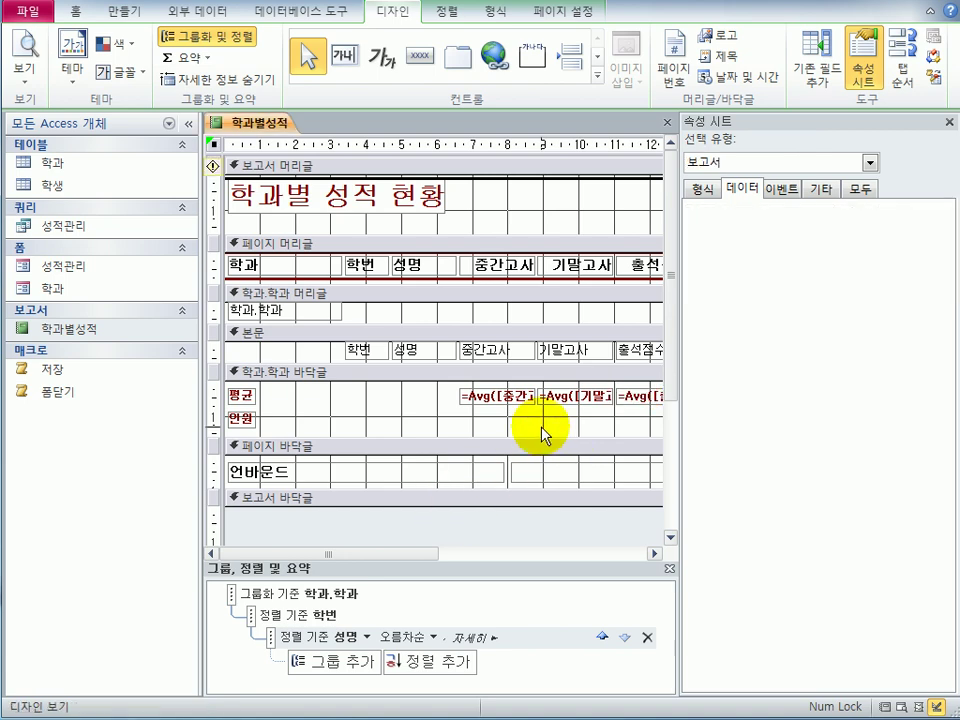
pyautogui.click(28, 50)
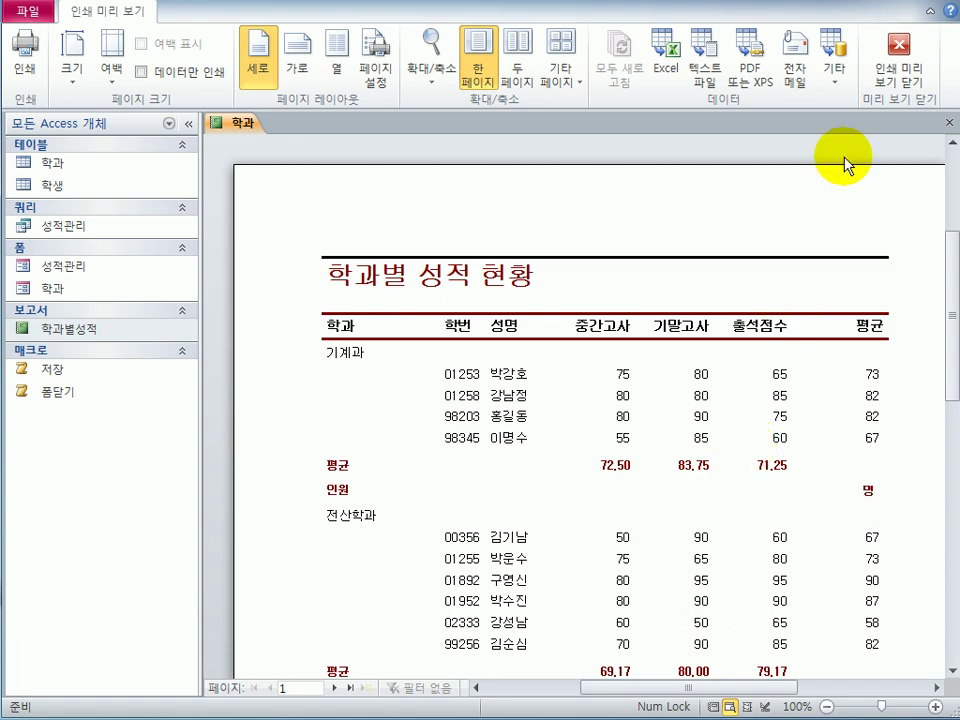
pyautogui.click(899, 55)
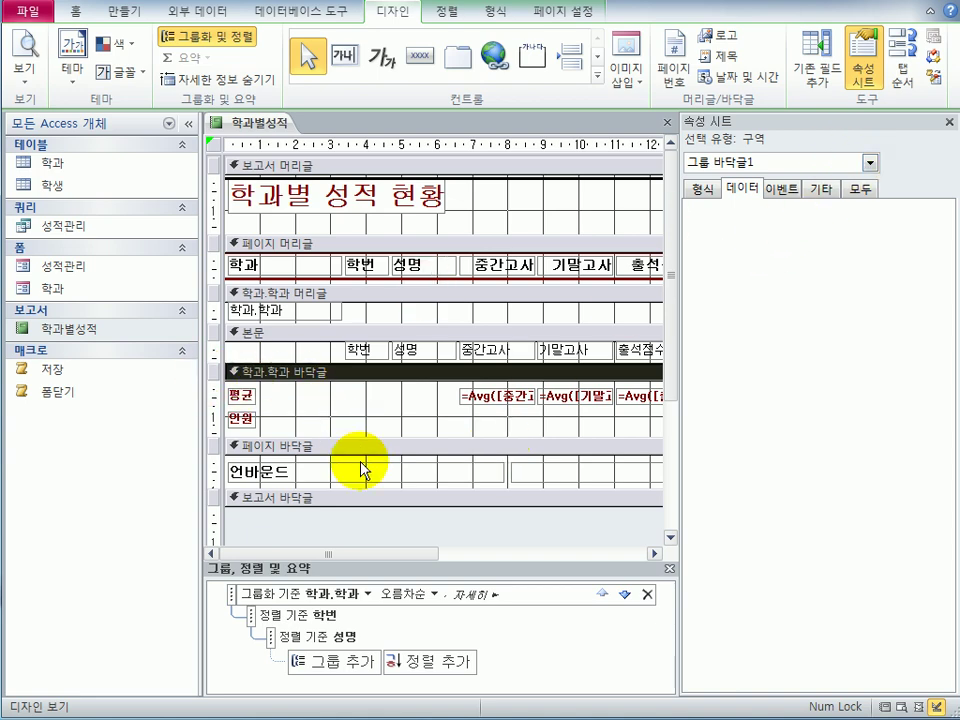
# - Set the 학과 footer's txt_인원 control source to =Count(*)
pyautogui.moveTo(386, 553); pyautogui.dragTo(518, 560)
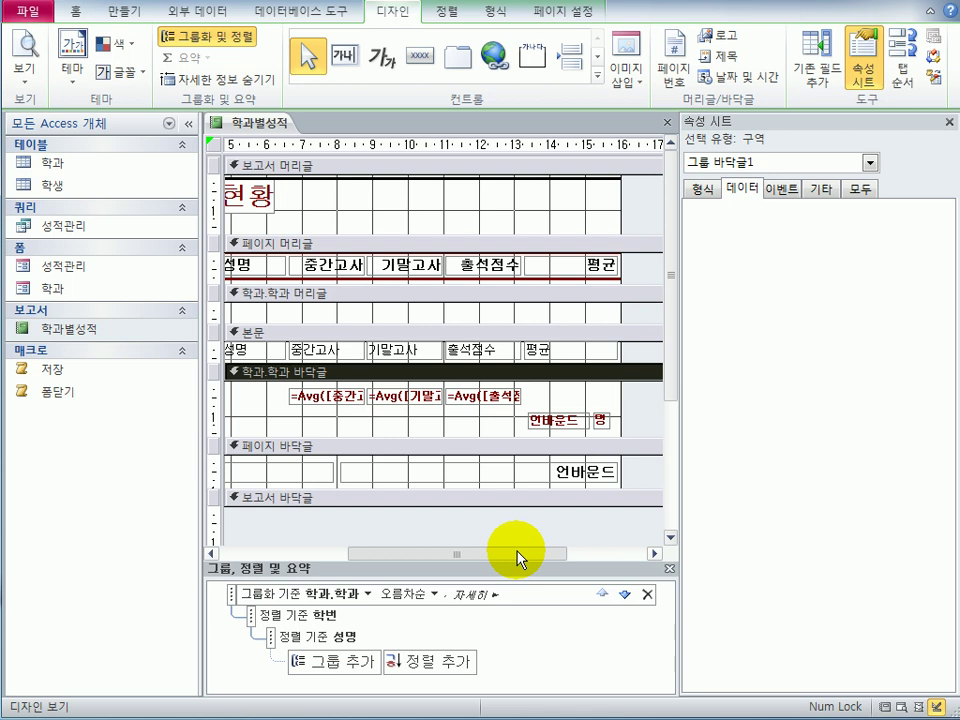
pyautogui.click(546, 421)
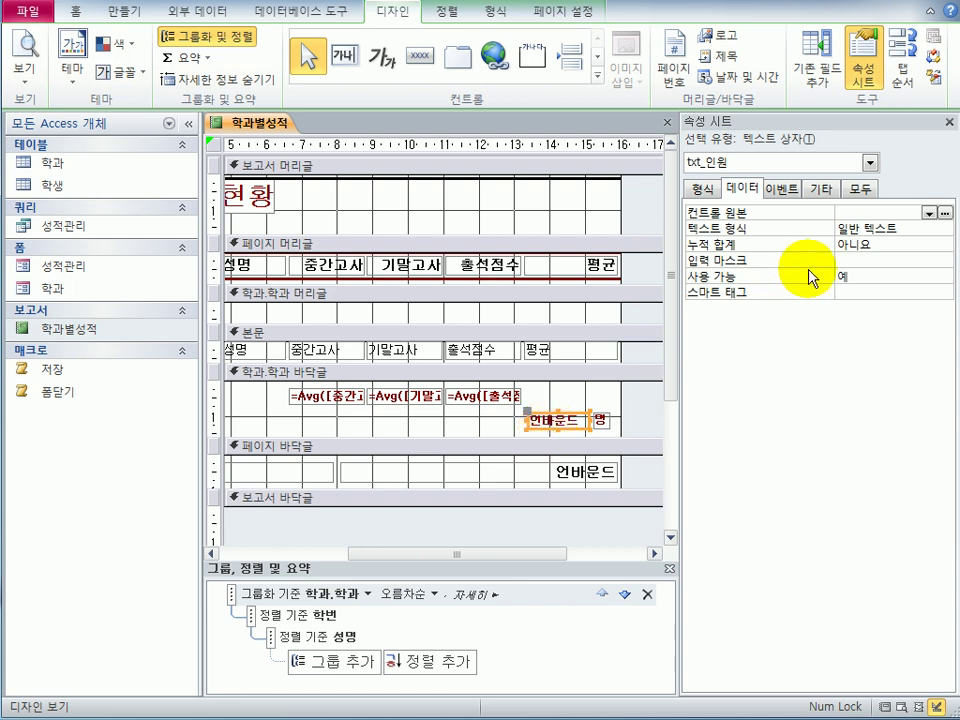
pyautogui.click(852, 212)
pyautogui.write('=')
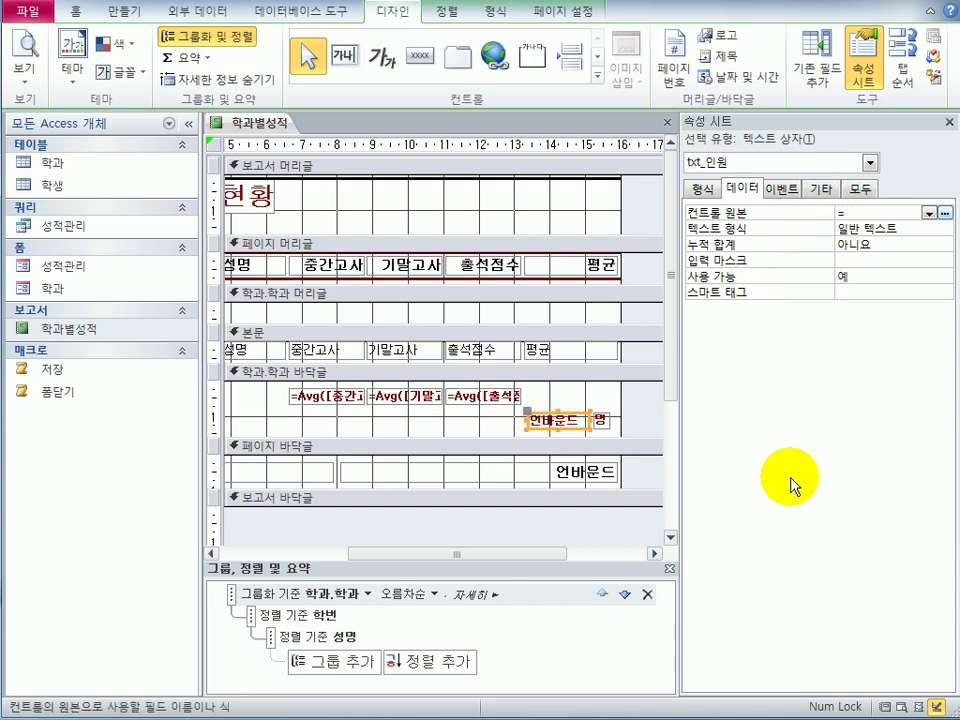
pyautogui.write('count(*)')
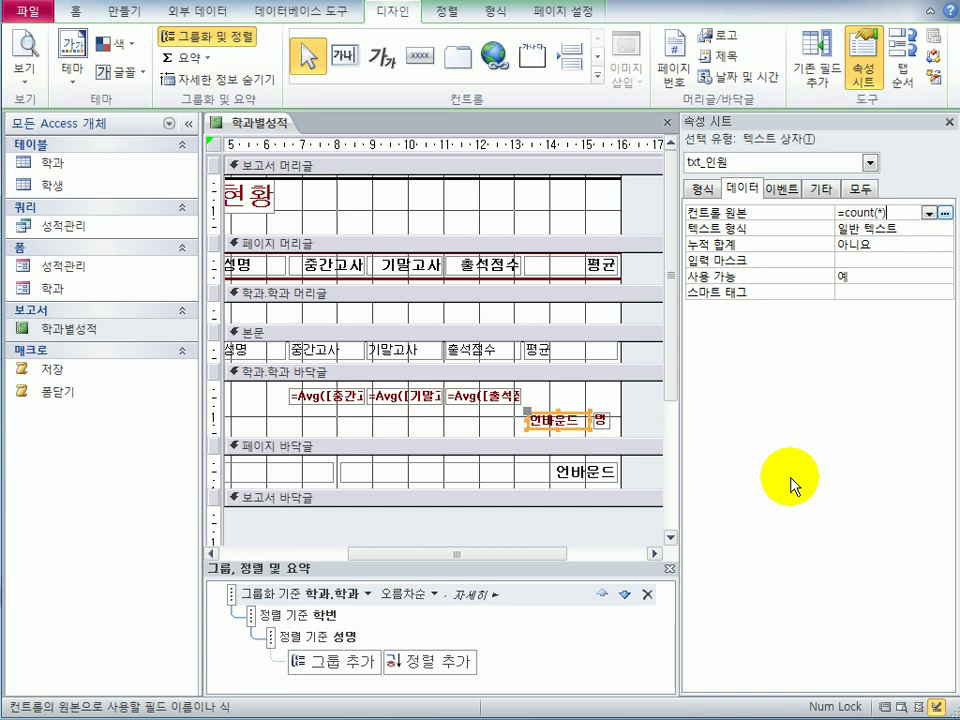
pyautogui.press('Return')
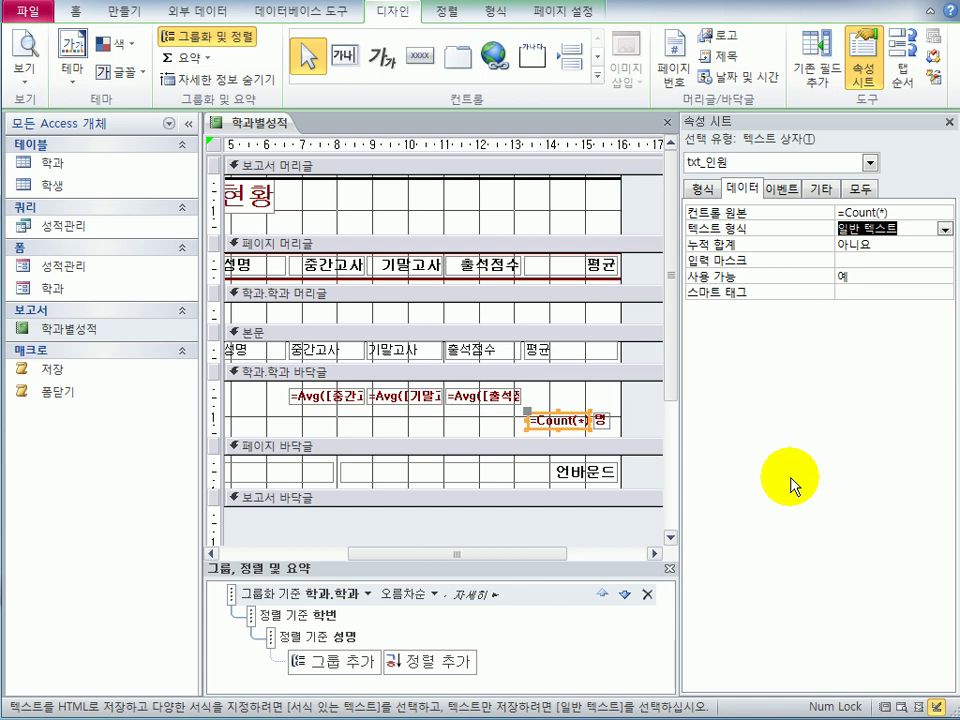
pyautogui.click(568, 484)
pyautogui.click(285, 479)
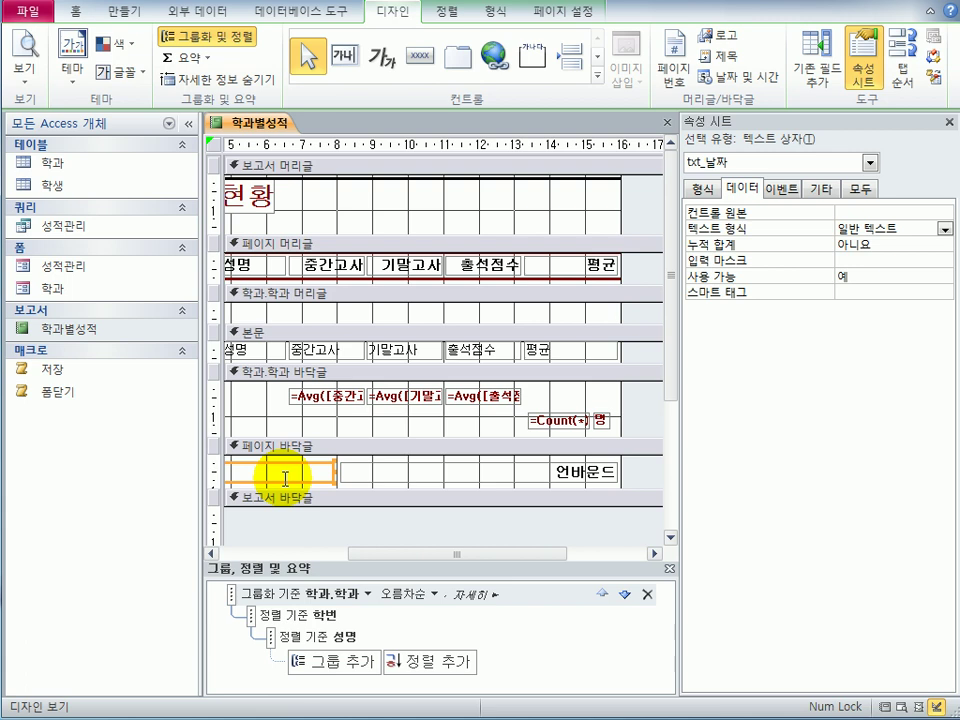
# - Set the txt_날짜 date box's control source to =Now()
pyautogui.click(893, 212)
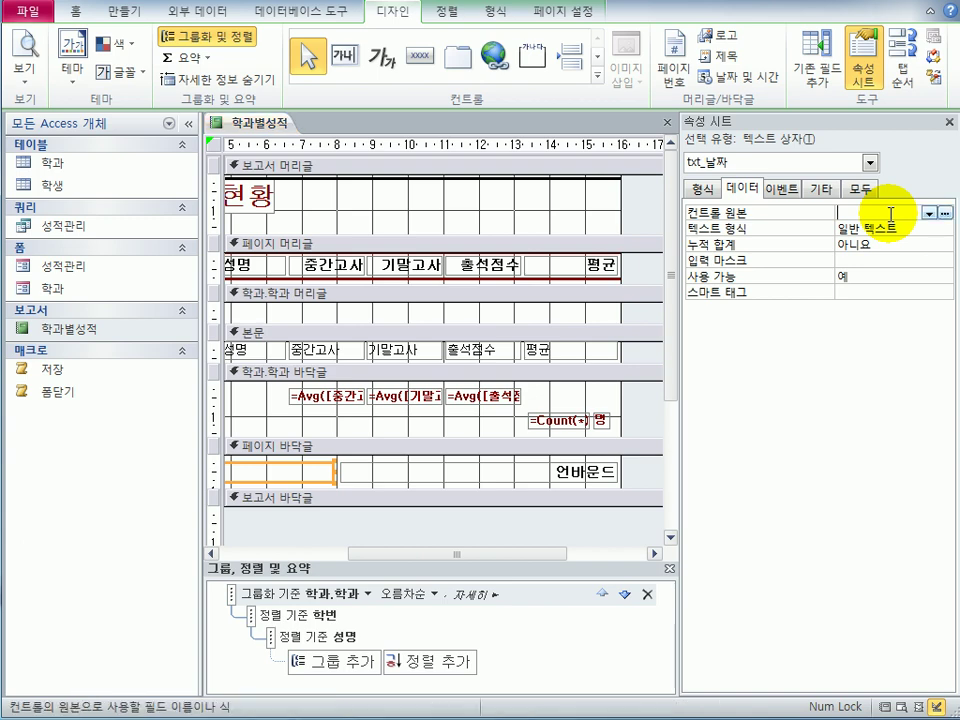
pyautogui.write('=')
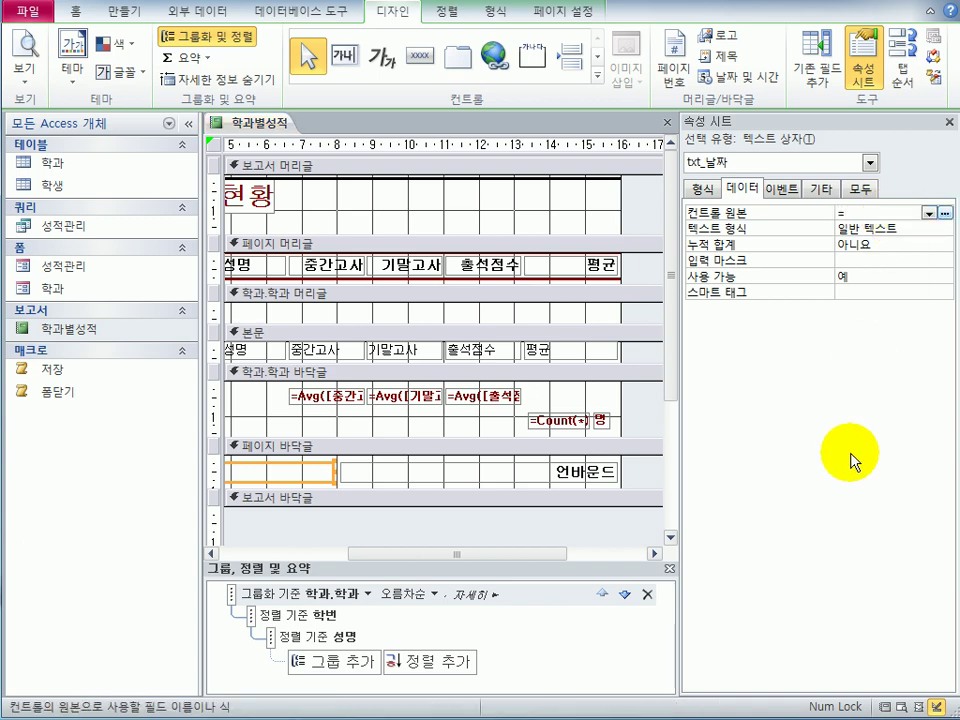
pyautogui.write('now()')
pyautogui.press('Return')
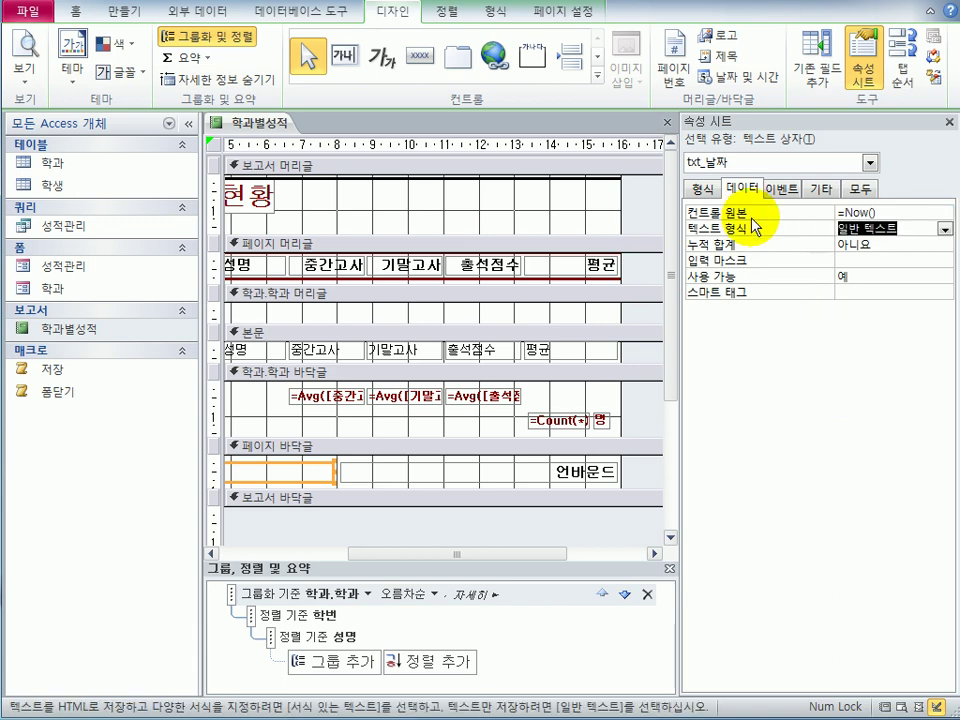
pyautogui.click(704, 188)
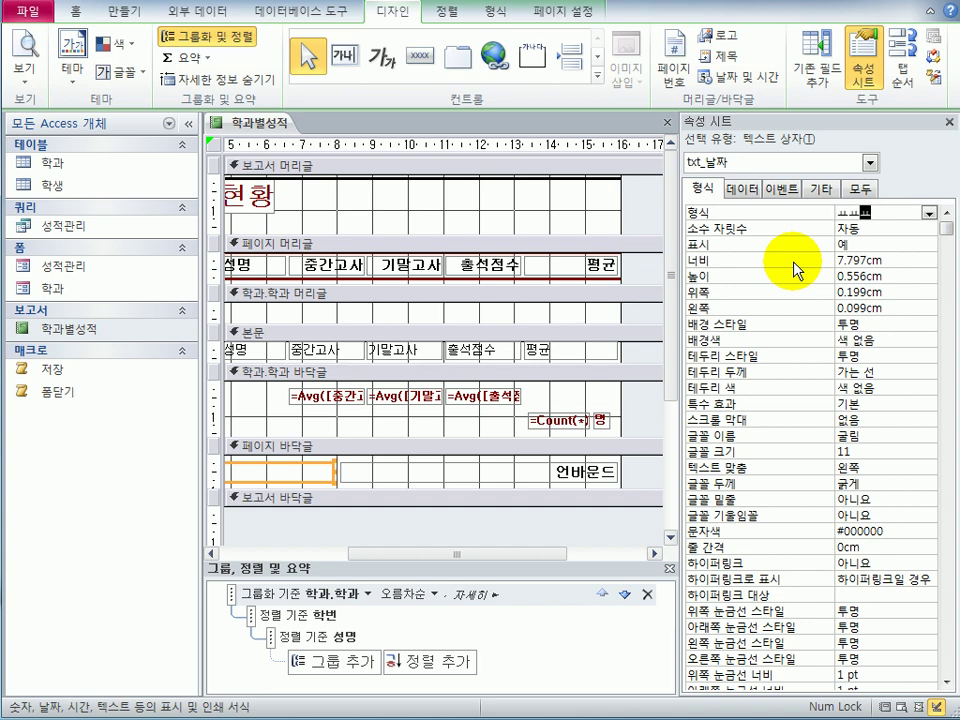
# - Replace the date box's format with yyyy년 mm월 dd일 aaaa ampm h:nn:ss using the Zoom box
pyautogui.press('BackSpace')
pyautogui.write('yyyy년 mm월')
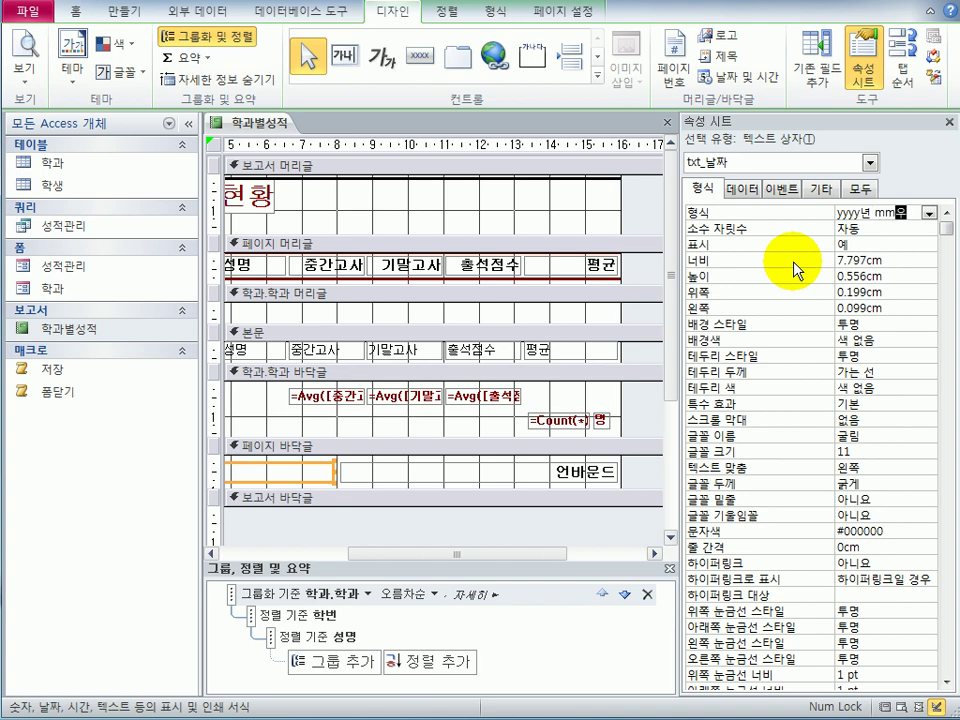
pyautogui.hotkey('shift', 'F2')
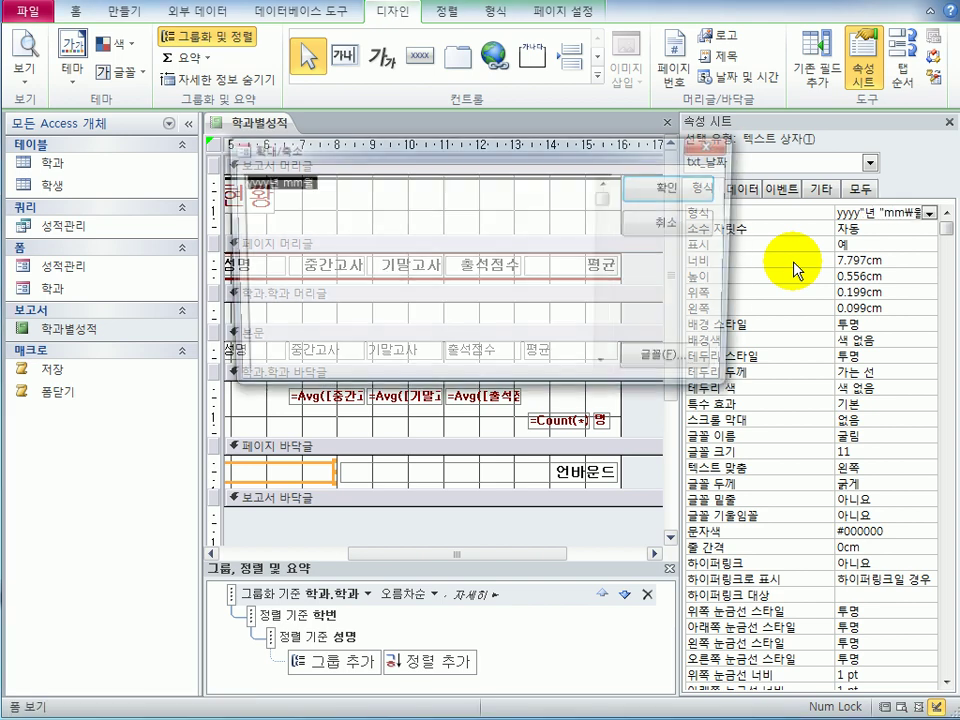
pyautogui.click(341, 201)
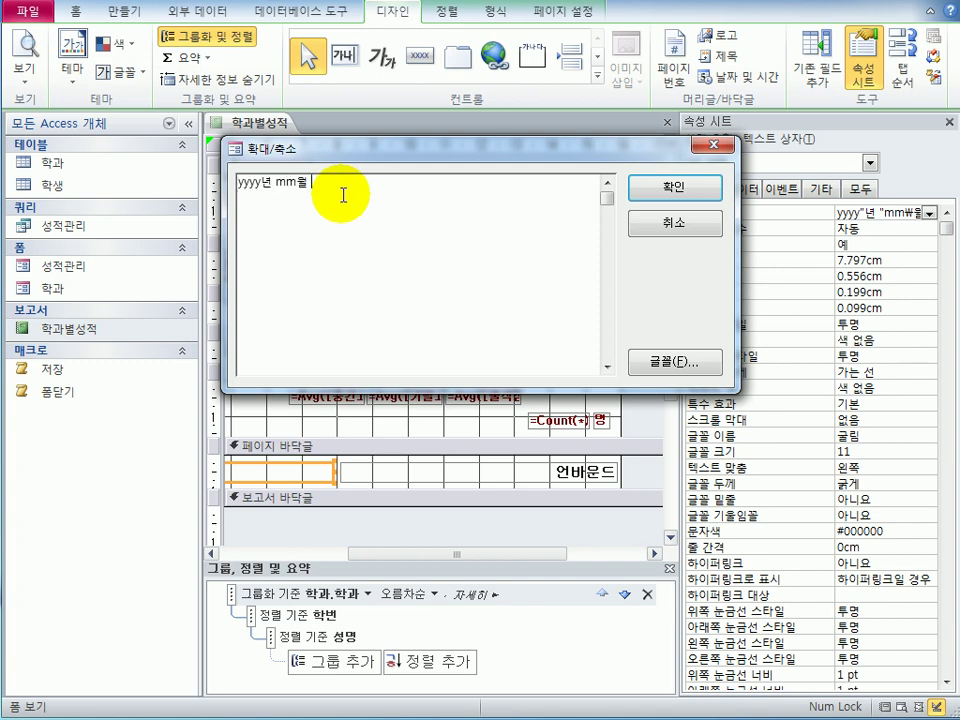
pyautogui.write('ㅇ')
pyautogui.press('BackSpace')
pyautogui.write('dd일 ㅁ')
pyautogui.press('BackSpace')
pyautogui.write('aaaa')
pyautogui.write('ampm')
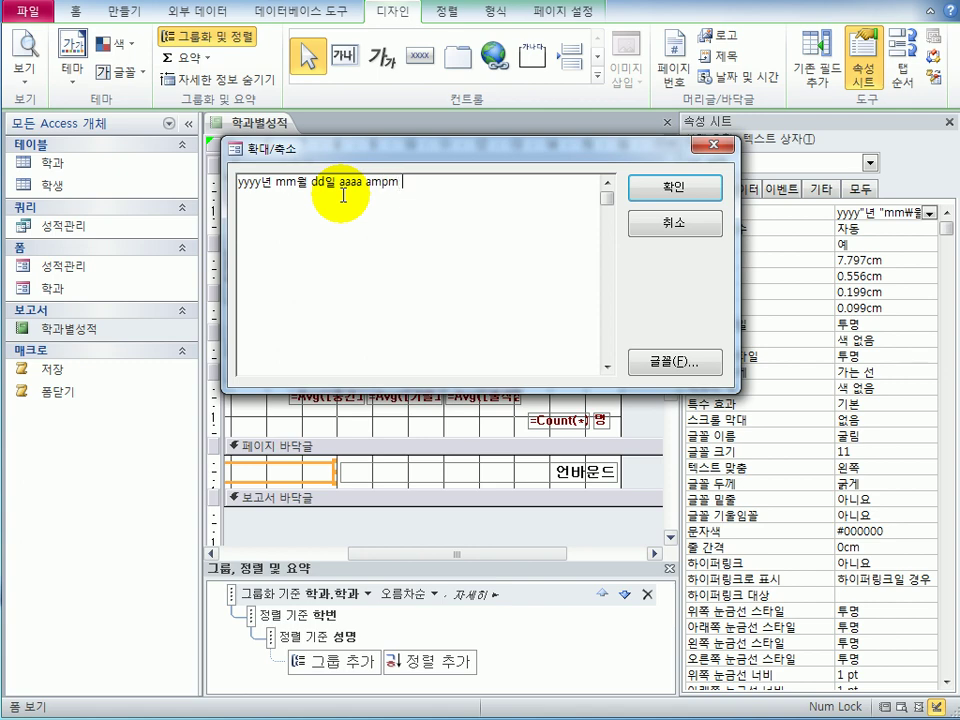
pyautogui.write(' h:nn:ss')
pyautogui.click(666, 189)
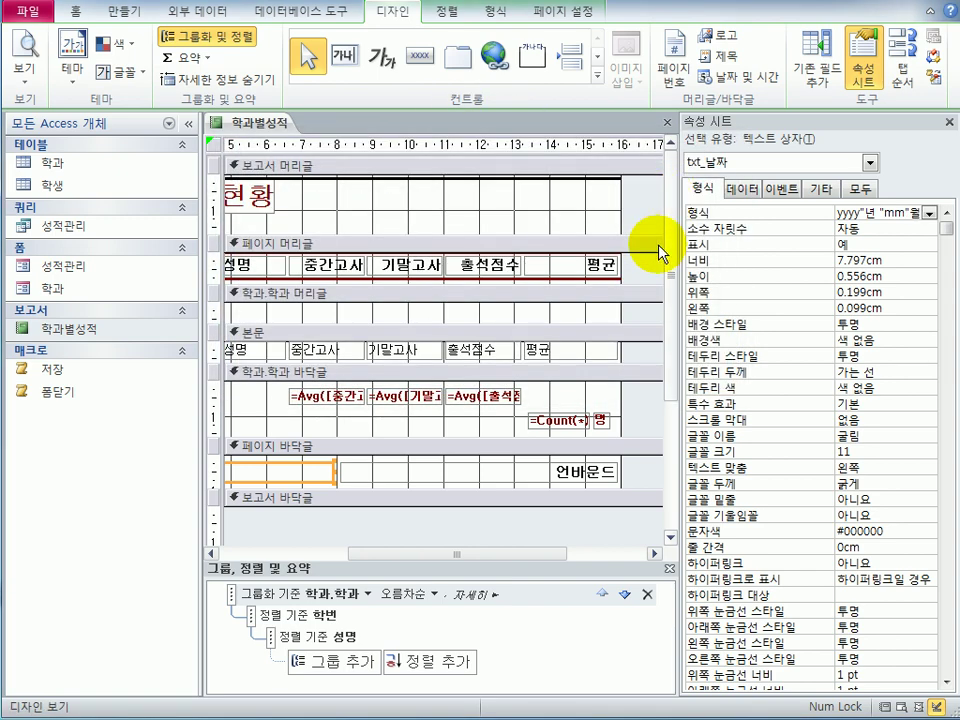
pyautogui.click(24, 45)
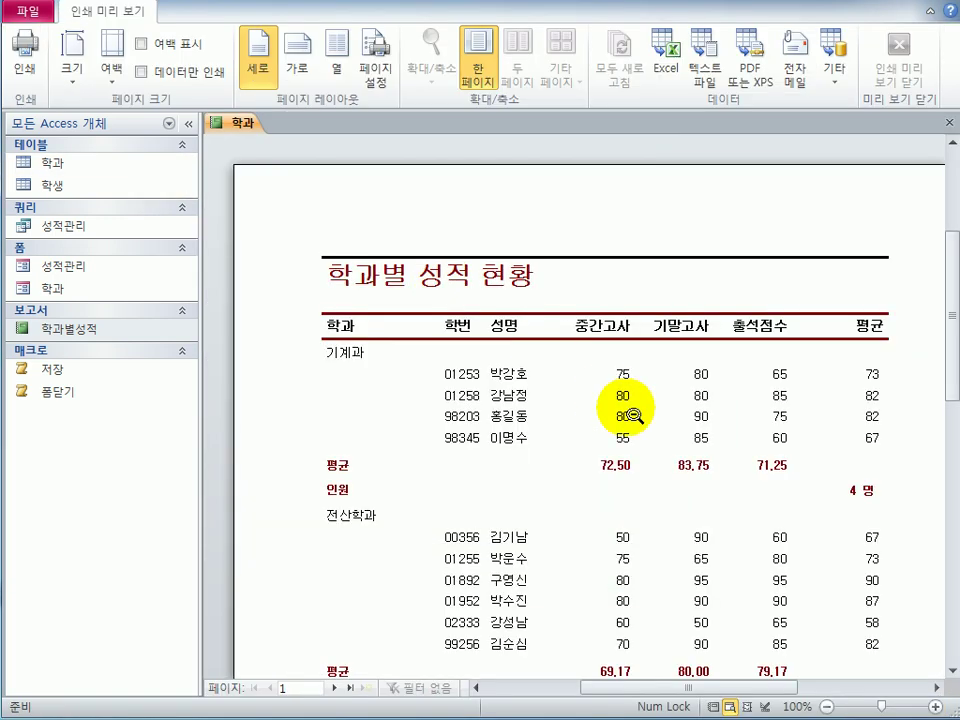
pyautogui.click(686, 538)
pyautogui.scroll(-9, 686, 538)
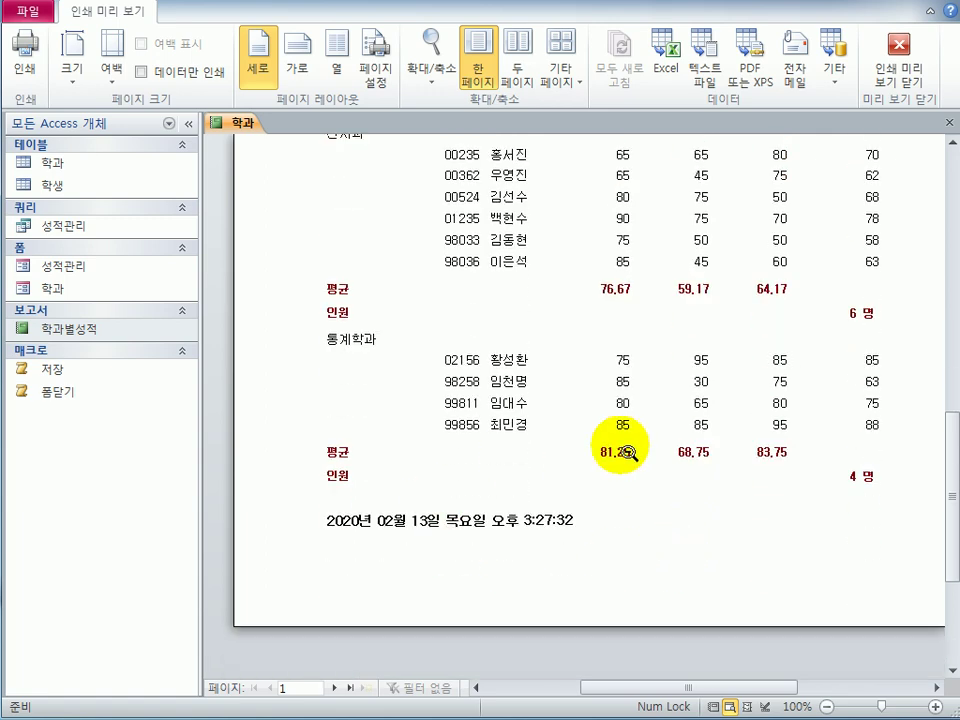
pyautogui.click(889, 62)
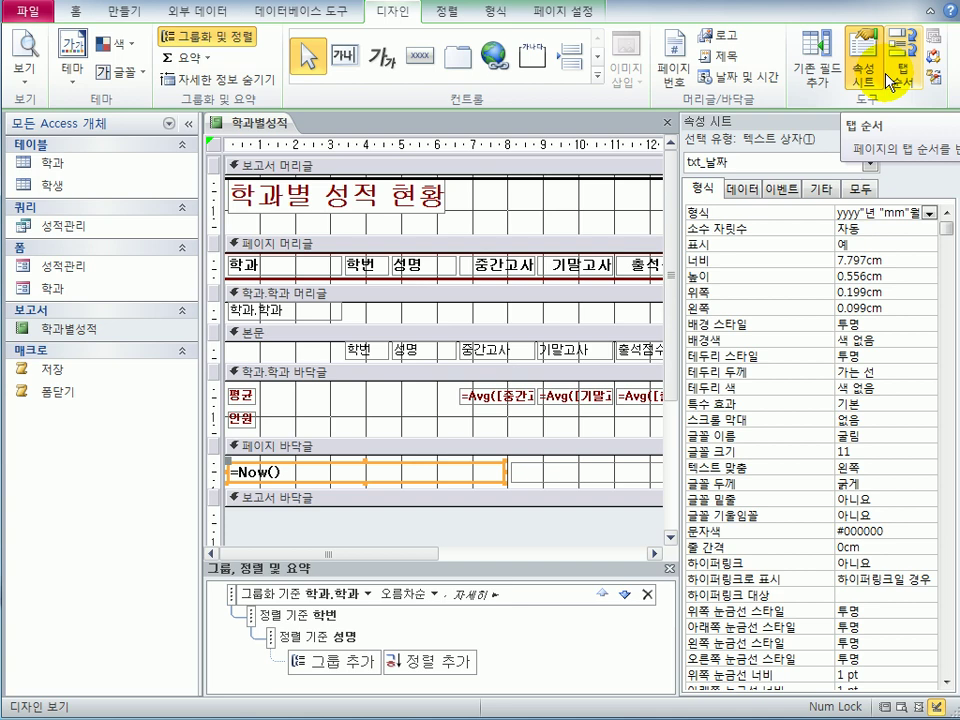
# - Begin txt_페이지's control source as =[Pages] & " 페이지 중 " & [Page] & in Zoom
pyautogui.click(634, 484)
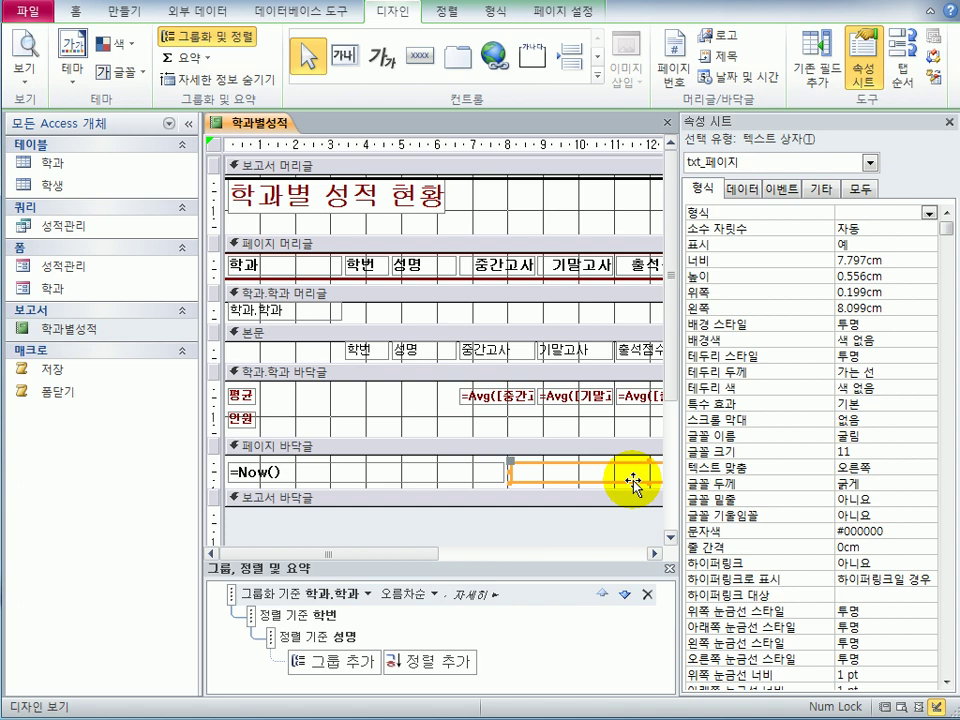
pyautogui.click(741, 188)
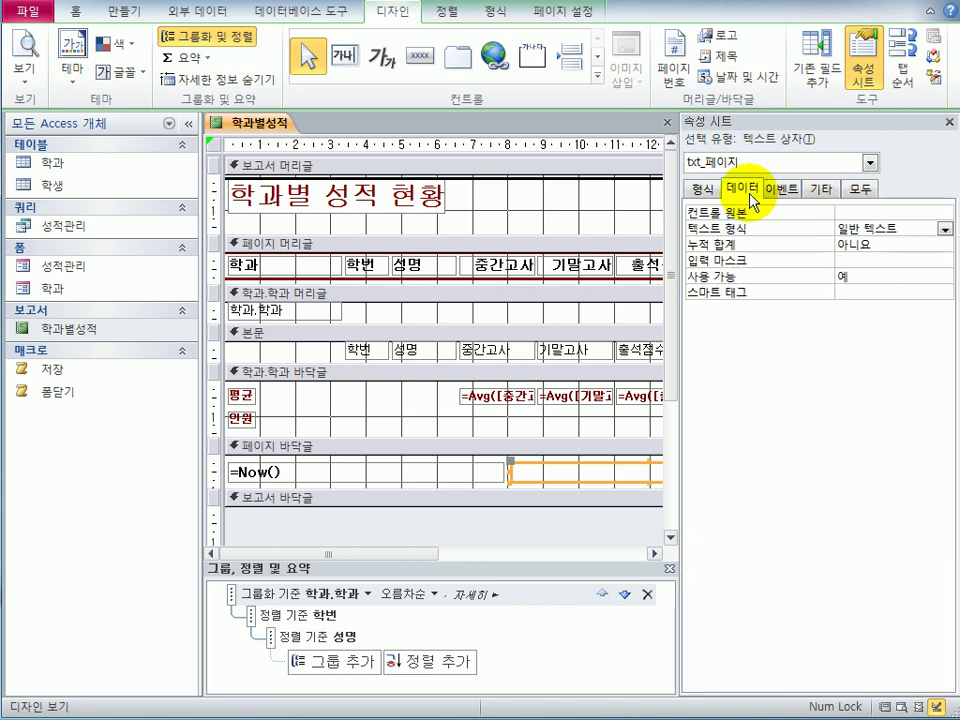
pyautogui.click(864, 212)
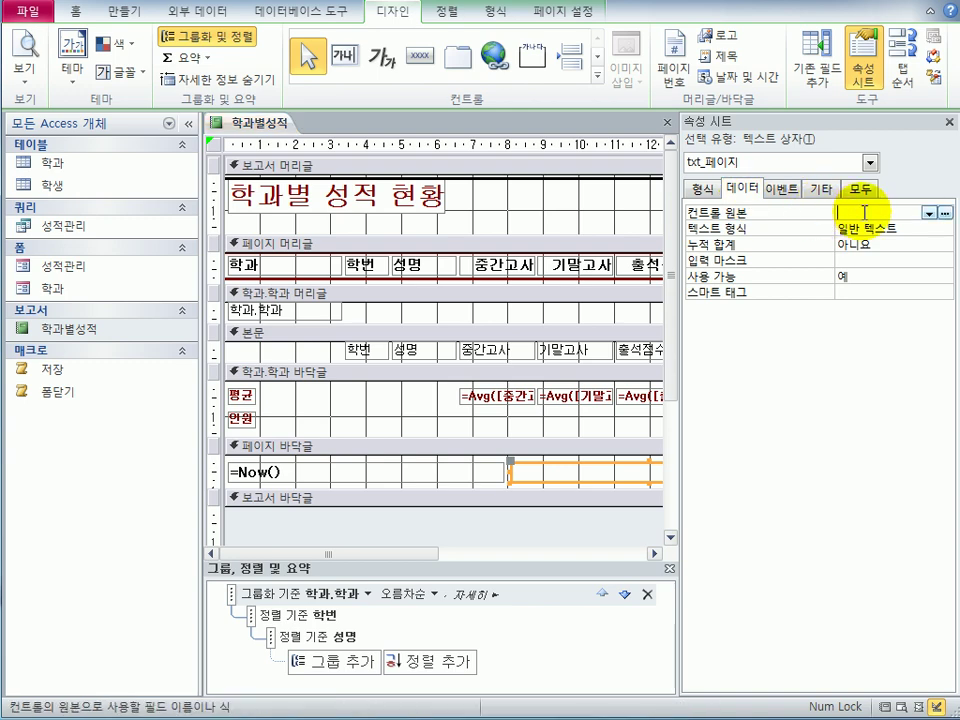
pyautogui.hotkey('shift', 'F2')
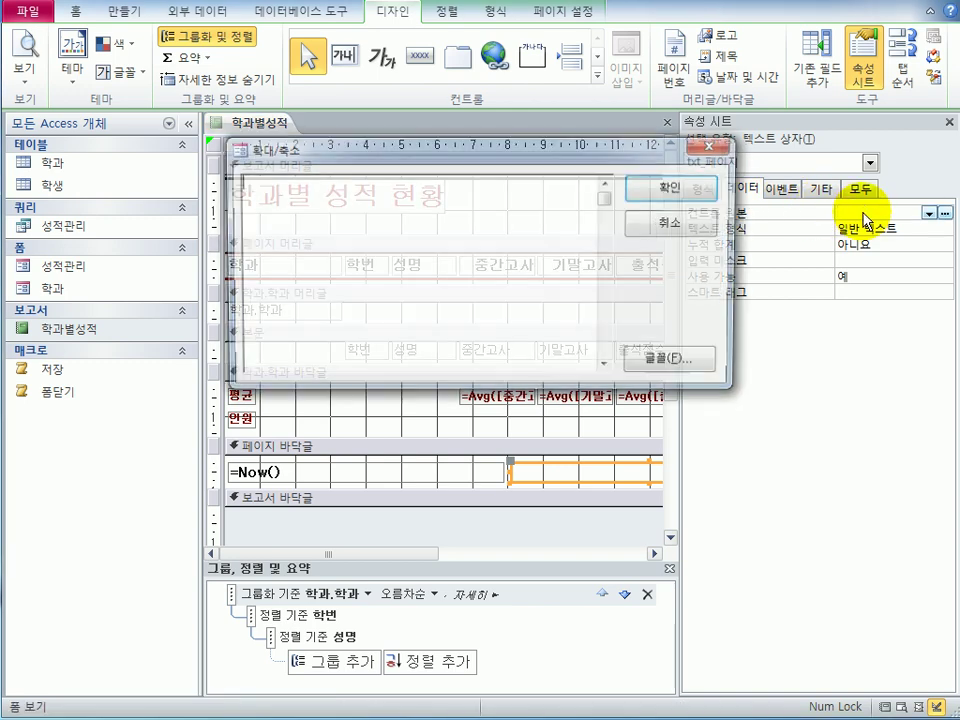
pyautogui.write('=')
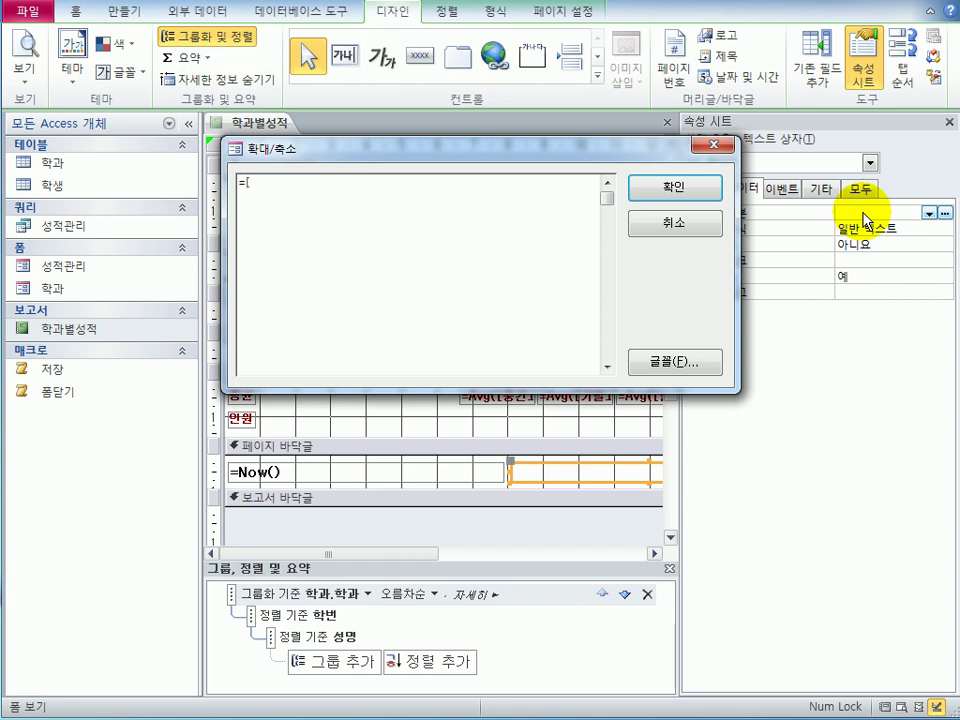
pyautogui.write('[네ㅁ')
pyautogui.press('BackSpace')
pyautogui.press('BackSpace')
pyautogui.press('Hangul')
pyautogui.write('pag')
pyautogui.write('es')
pyautogui.write(']')
pyautogui.write(' &')
pyautogui.write(' "')
pyautogui.write(' ㅊ')
pyautogui.write('페이지 ')
pyautogui.write('중')
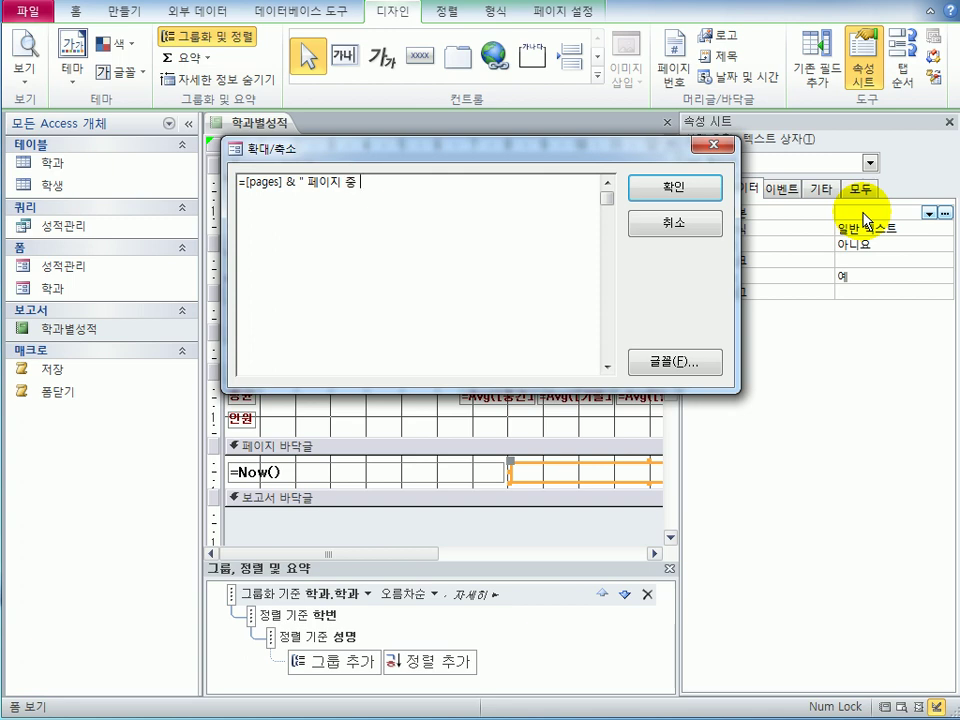
pyautogui.write(' " ')
pyautogui.write('& ')
pyautogui.write('[')
pyautogui.write('page] ')
pyautogui.write('&')
# - Finish the page expression with " 페이지" and apply it
pyautogui.write('쪽')
pyautogui.press('BackSpace')
pyautogui.write('페이지"')
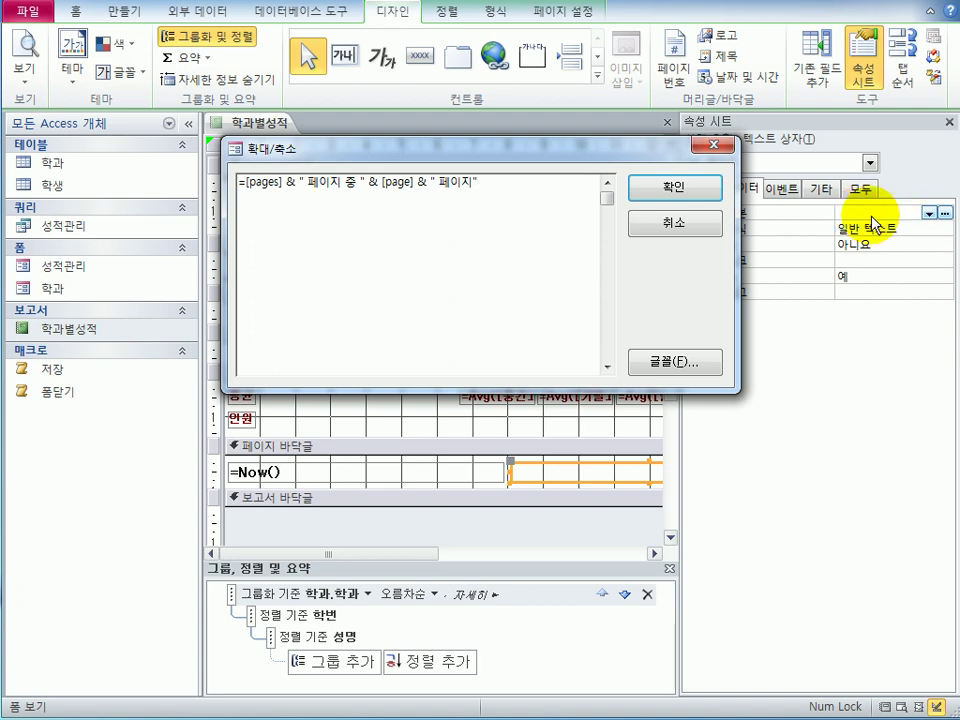
pyautogui.click(662, 190)
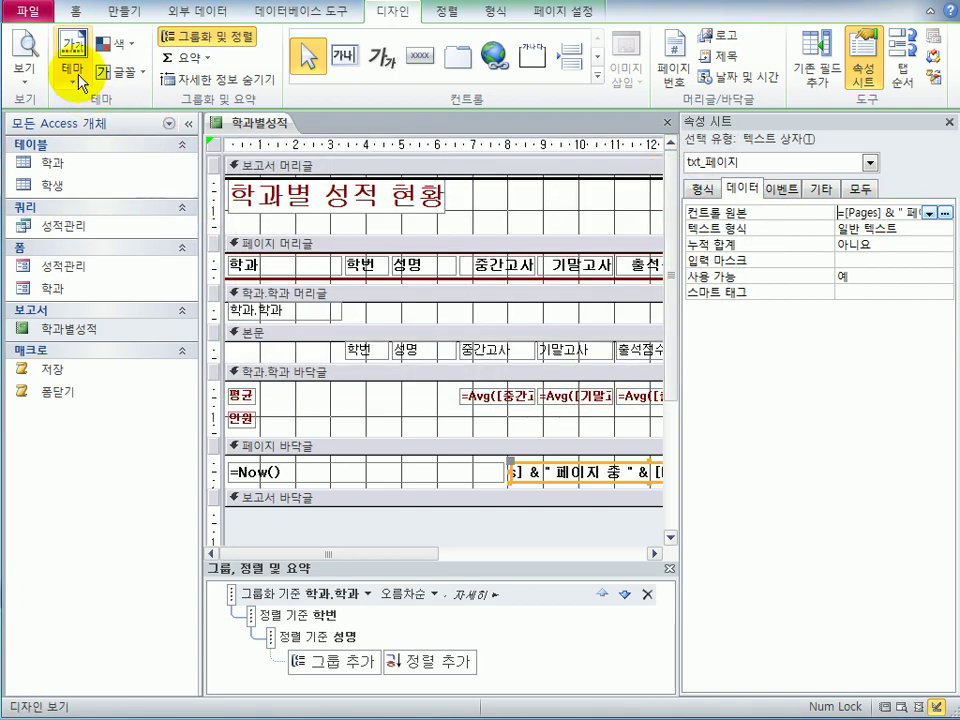
pyautogui.click(34, 40)
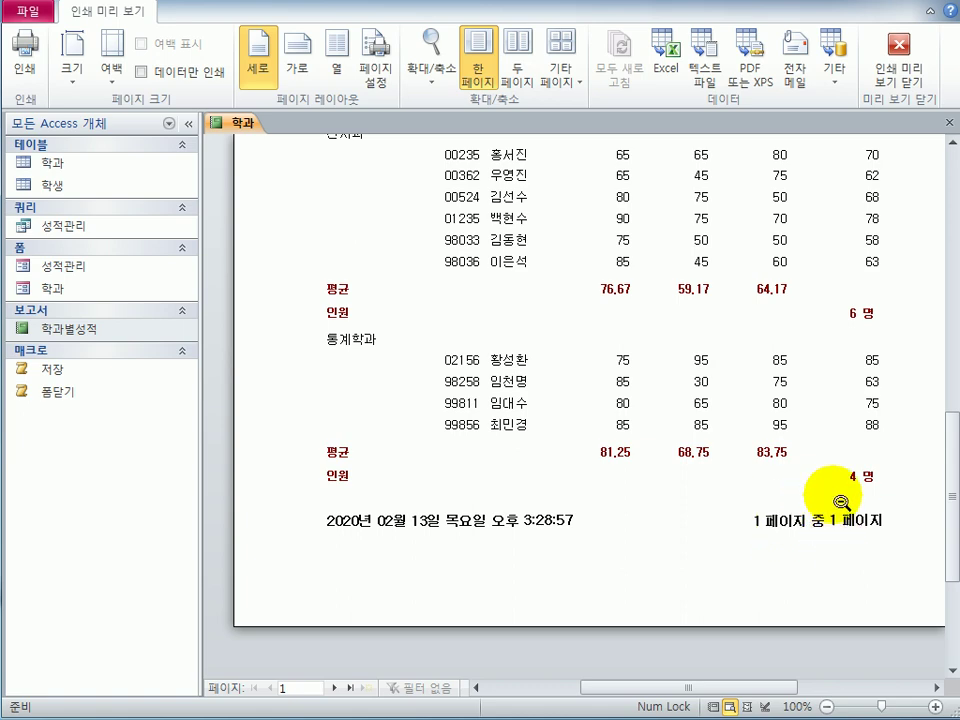
pyautogui.click(899, 58)
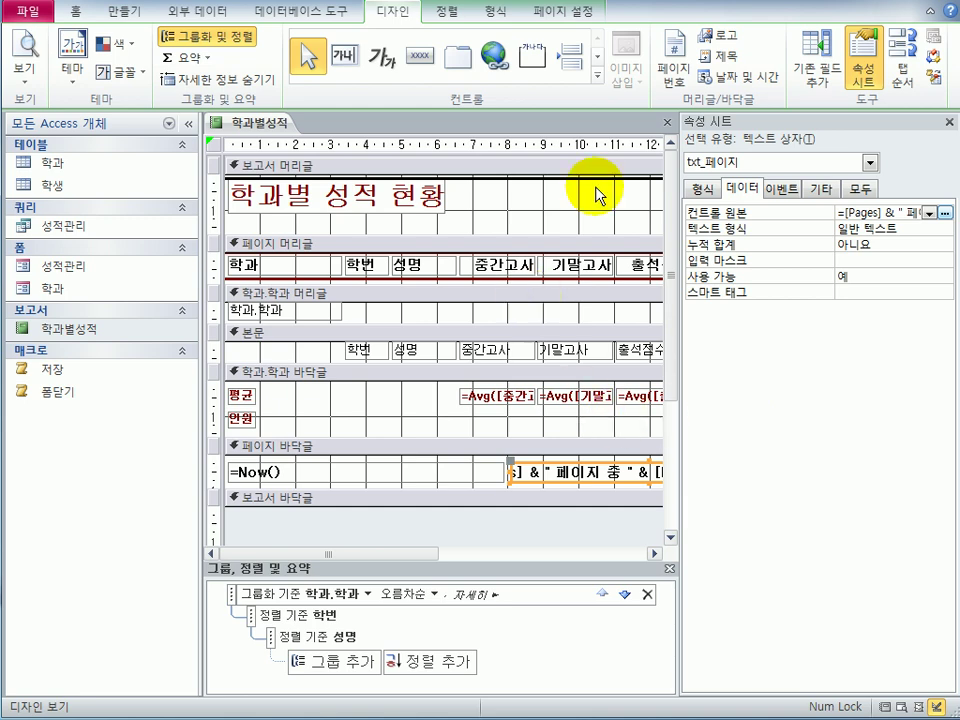
# - Close the 학과별성적 report, saving its design changes
pyautogui.click(668, 124)
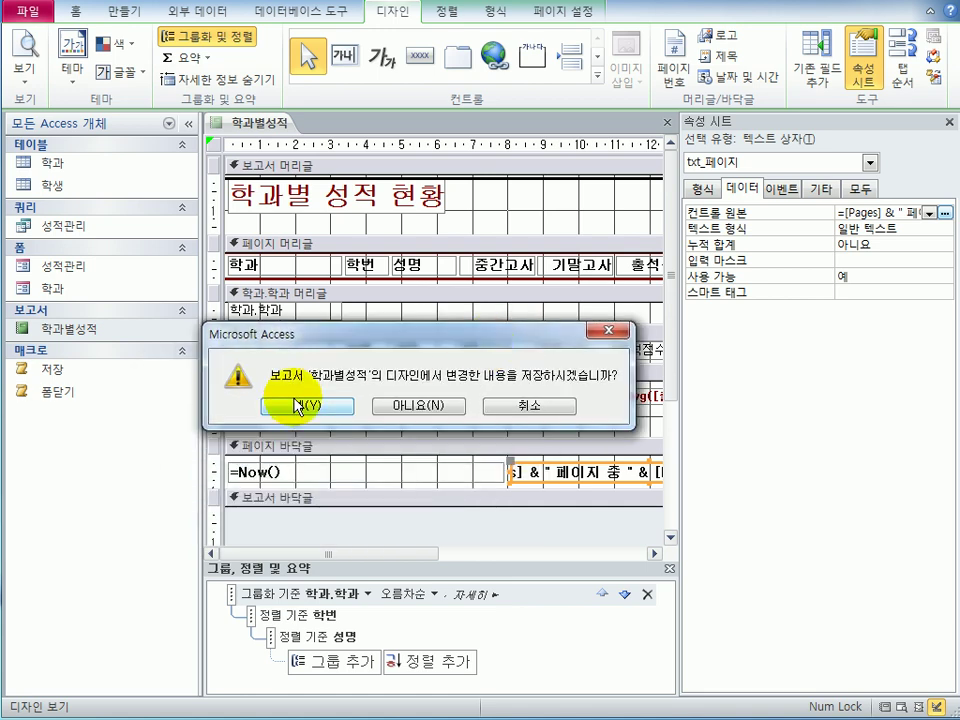
pyautogui.click(299, 406)
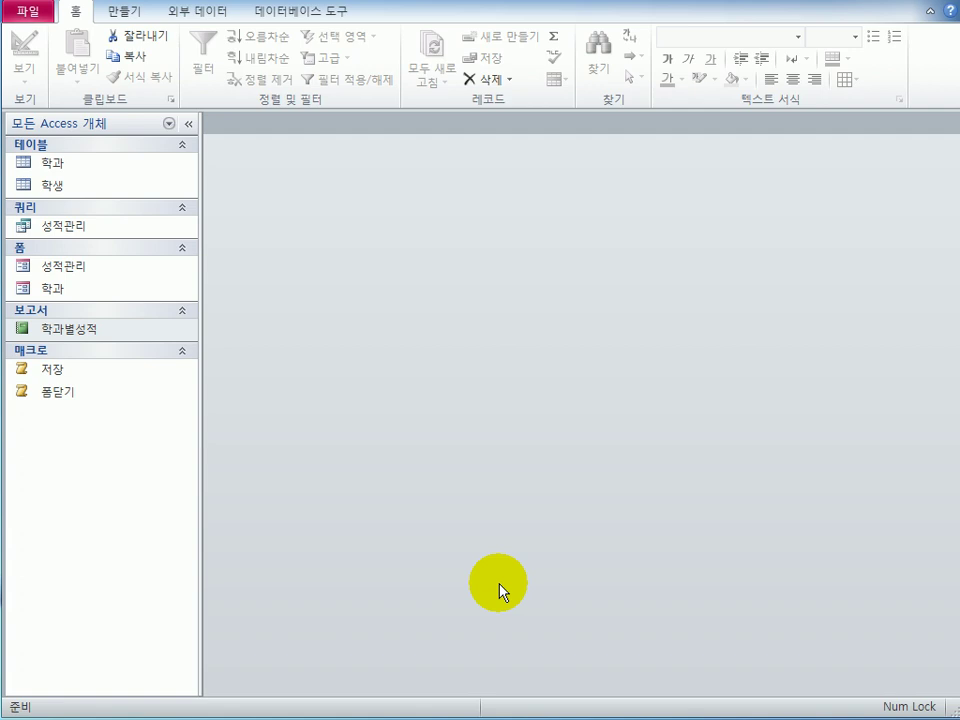
# - Run the 성적관리 form, try 전산학과, 사회체육 and 통계학과 in the list, then switch to Design View
pyautogui.click(141, 268)
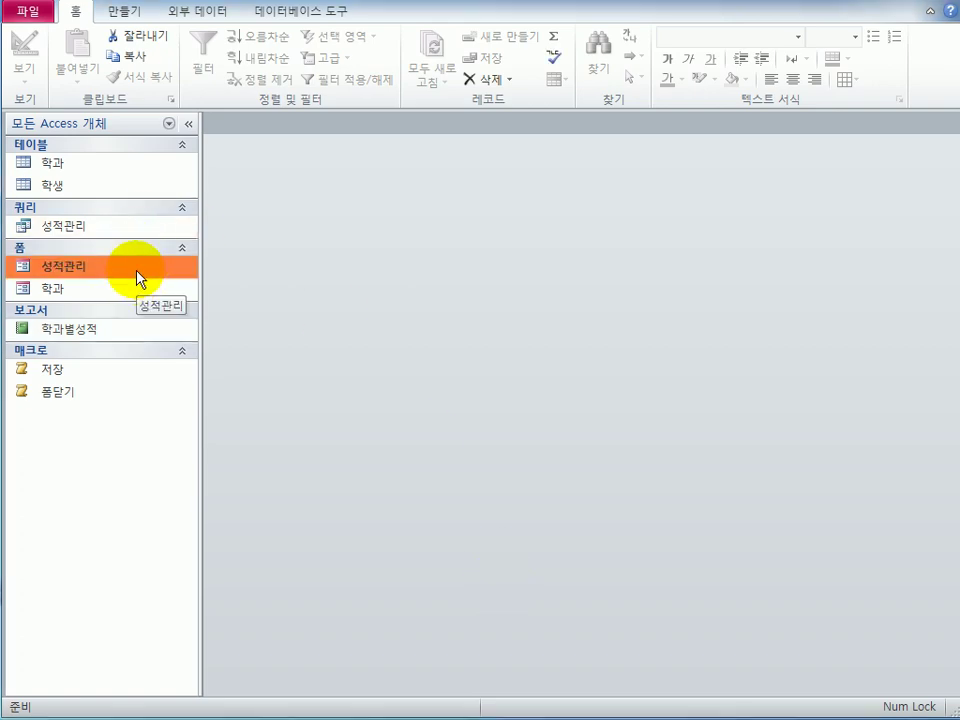
pyautogui.doubleClick(140, 270)
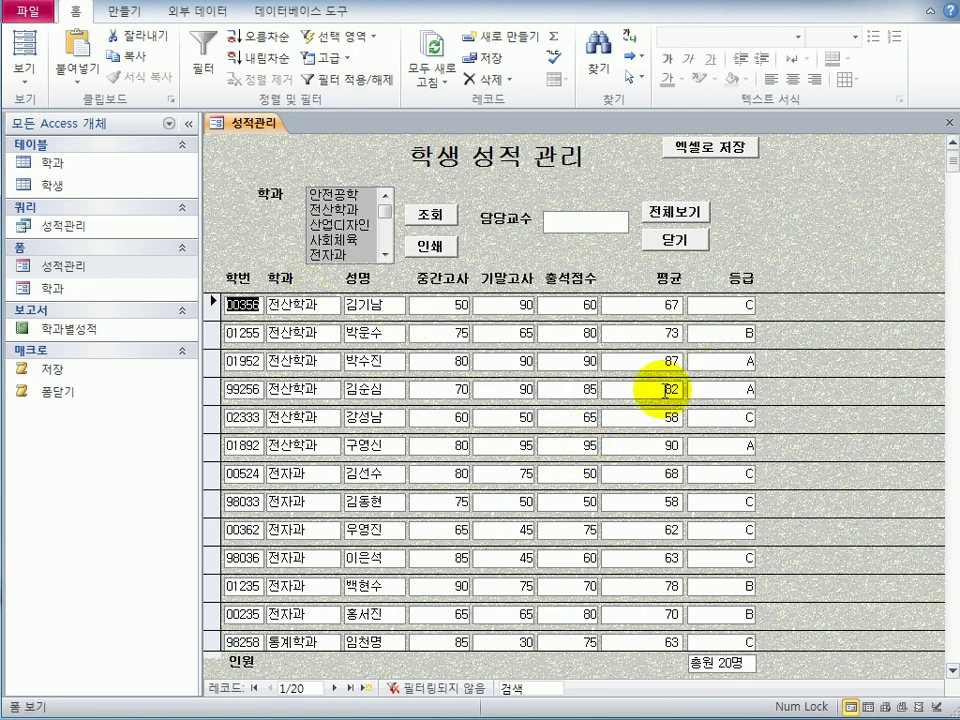
pyautogui.click(332, 210)
pyautogui.click(350, 240)
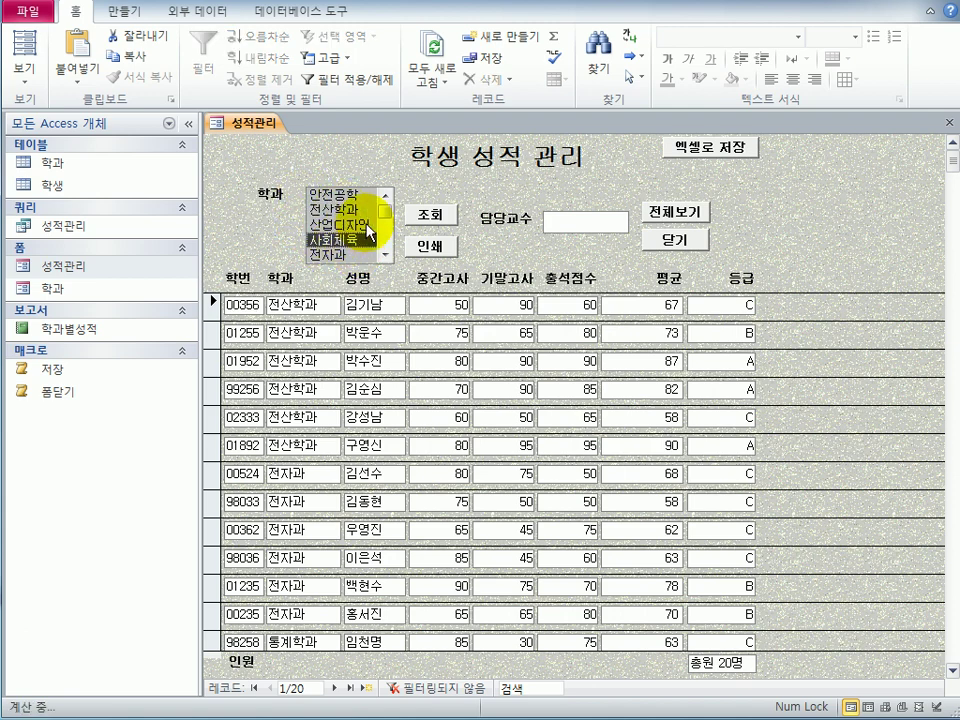
pyautogui.scroll(-2, 380, 225)
pyautogui.click(343, 225)
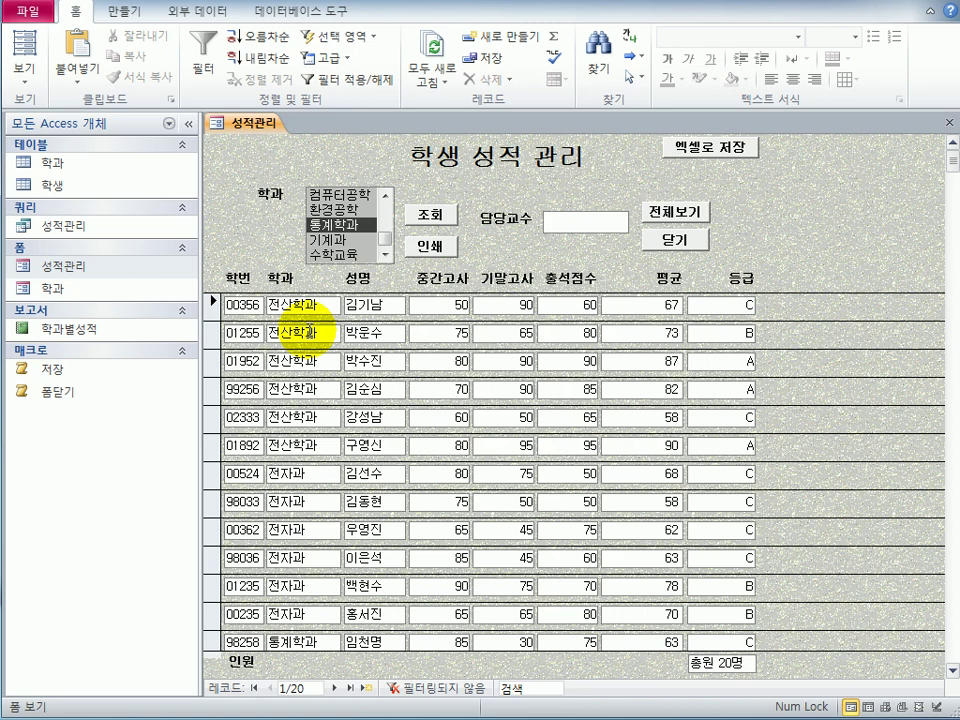
pyautogui.click(39, 82)
pyautogui.click(107, 322)
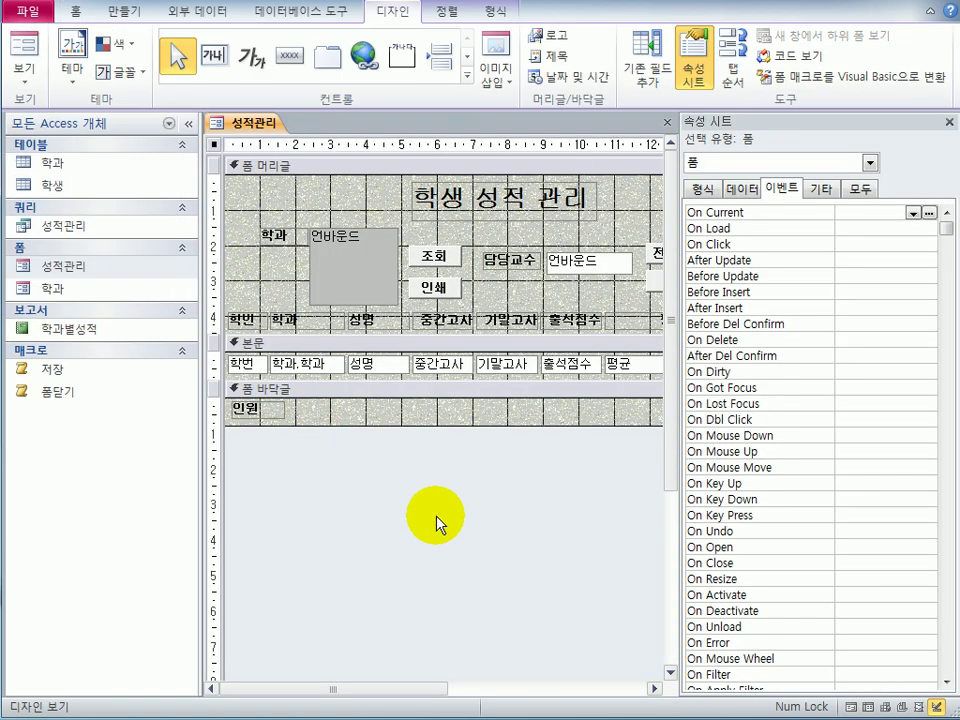